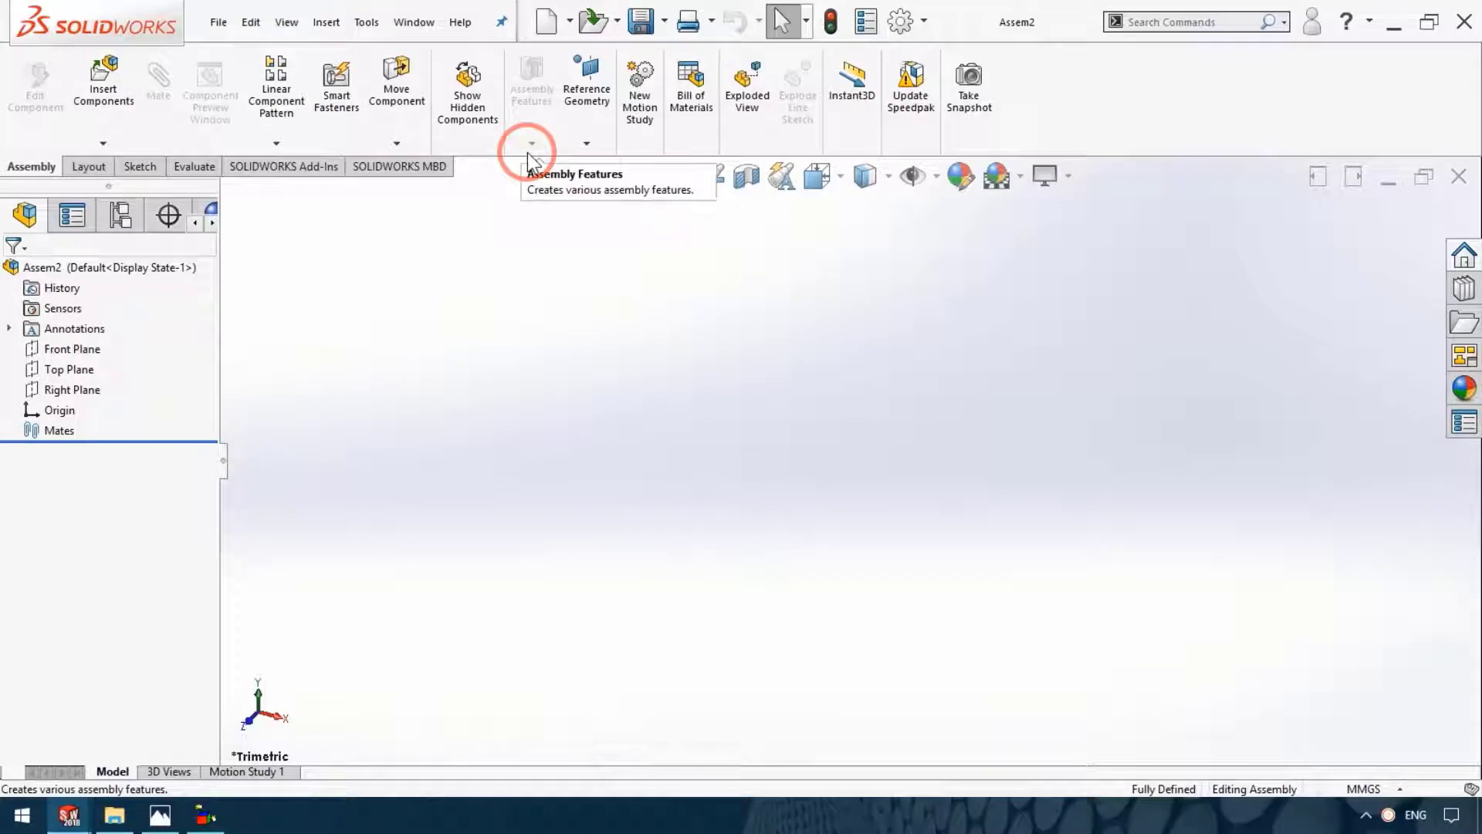
Insert Part1 and place two instances, Part1<1> and Part1<2>, side by side
click(103, 77)
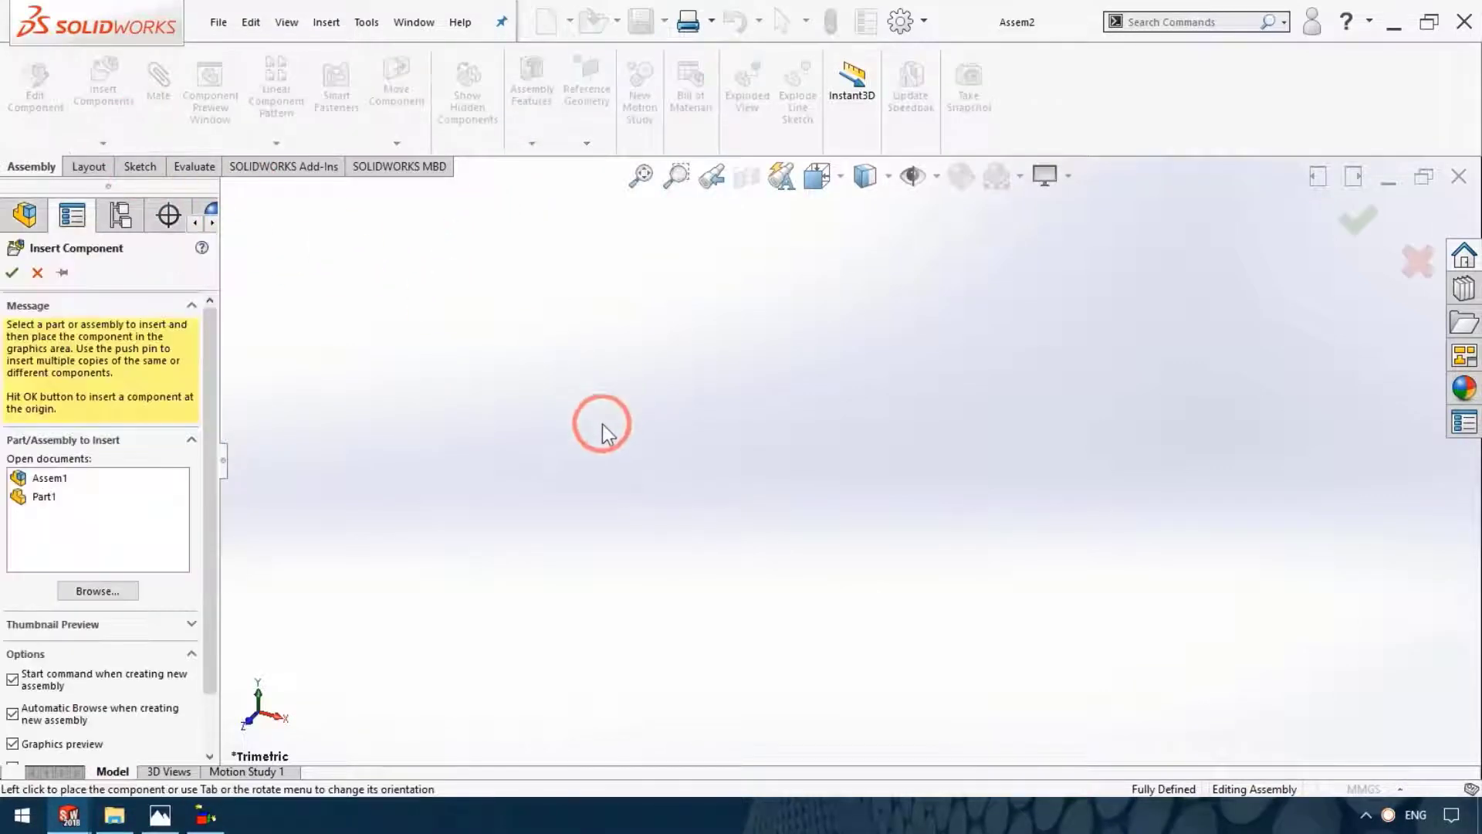
click(46, 497)
click(674, 517)
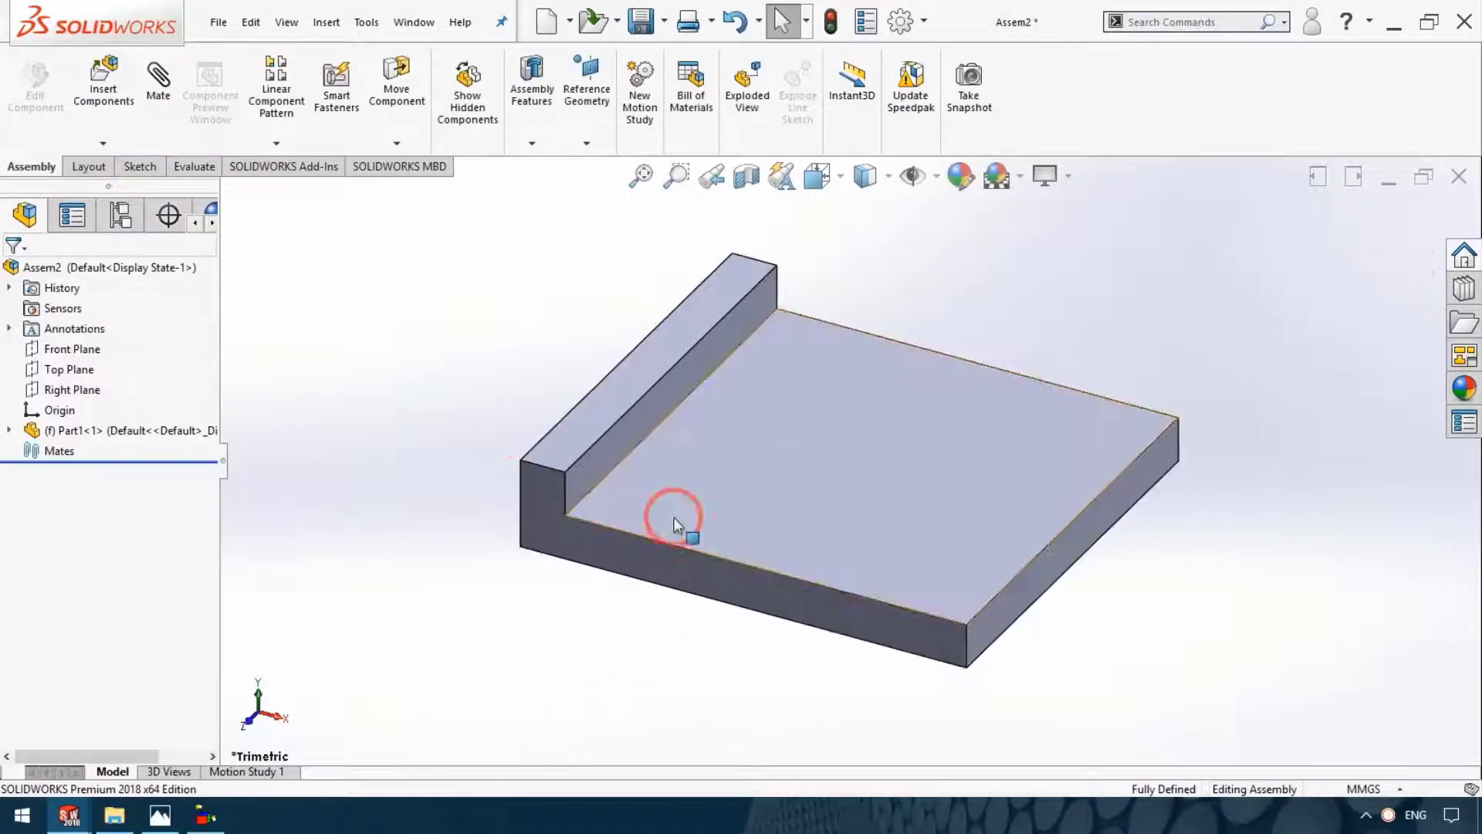
mouse_move(822, 498)
ctrl+mouse_down()
mouse_move(1109, 531)
mouse_move(1232, 387)
ctrl+mouse_up()
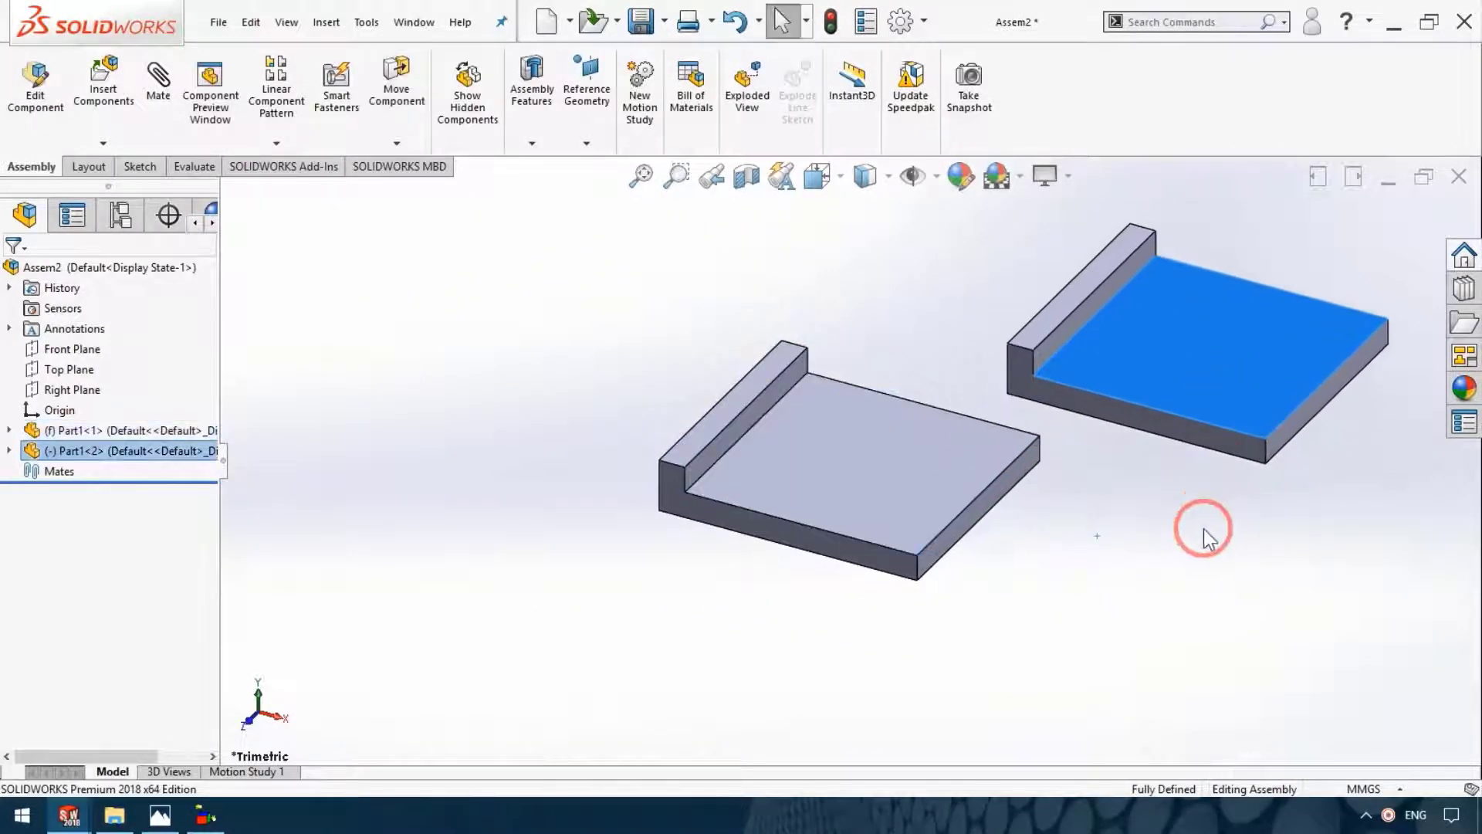
click(1200, 529)
click(158, 75)
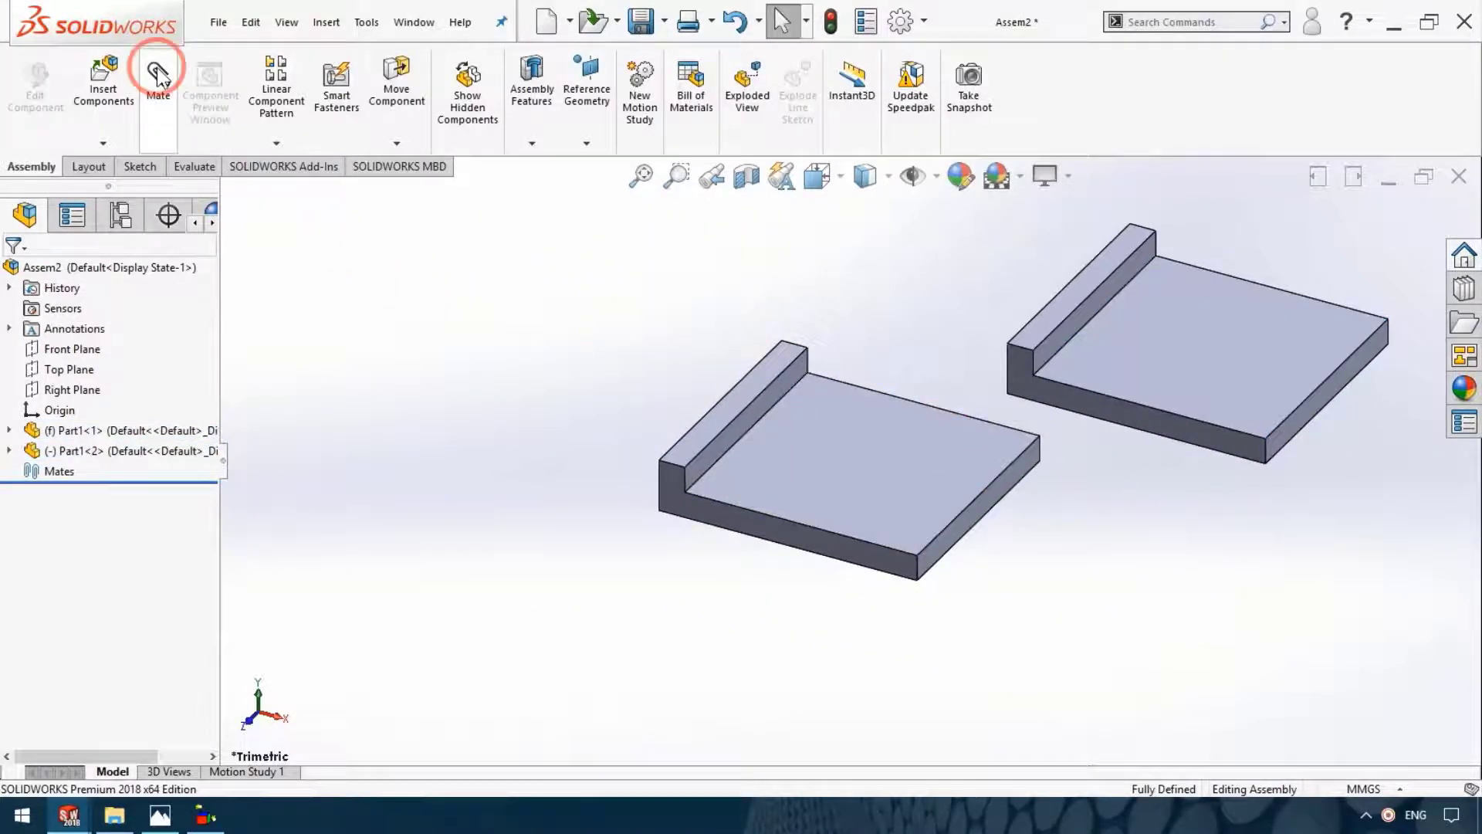
Add an anti-aligned coincident mate between the two plates' top faces
click(1246, 353)
click(887, 499)
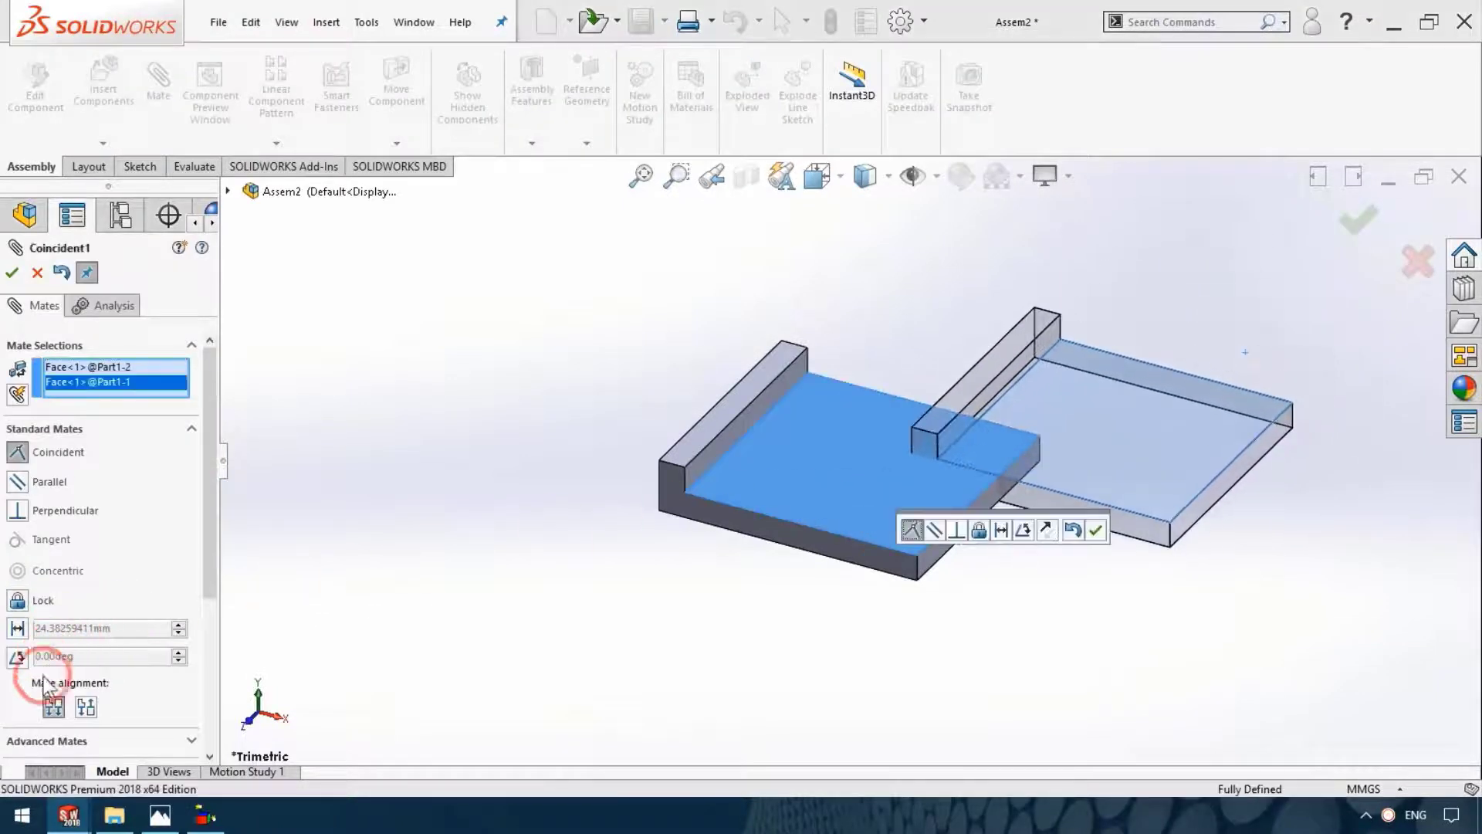
click(86, 706)
click(3, 427)
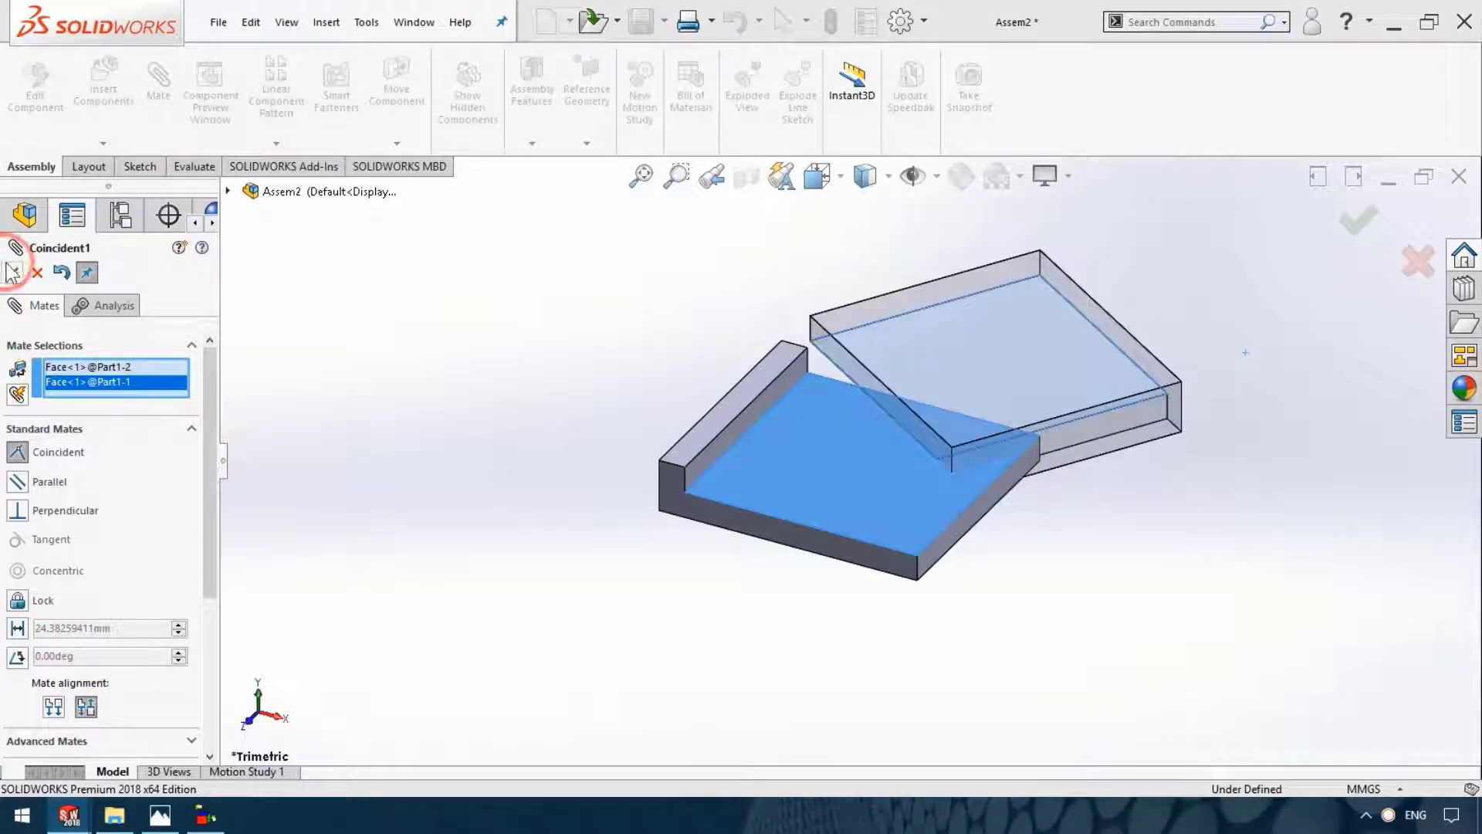
Add a coincident mate between the upper and lower plates' front faces
click(1082, 378)
click(887, 406)
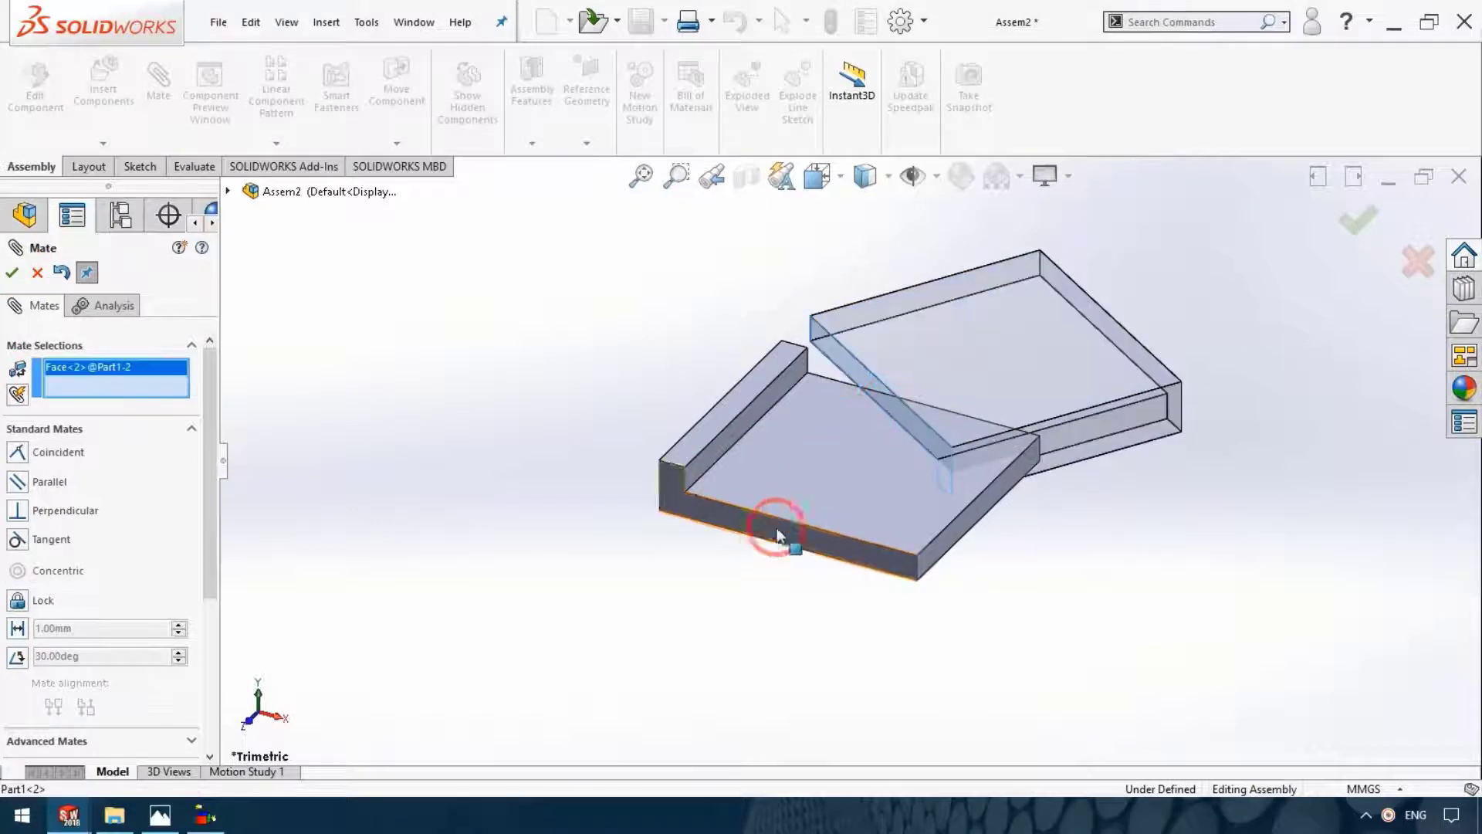
click(768, 533)
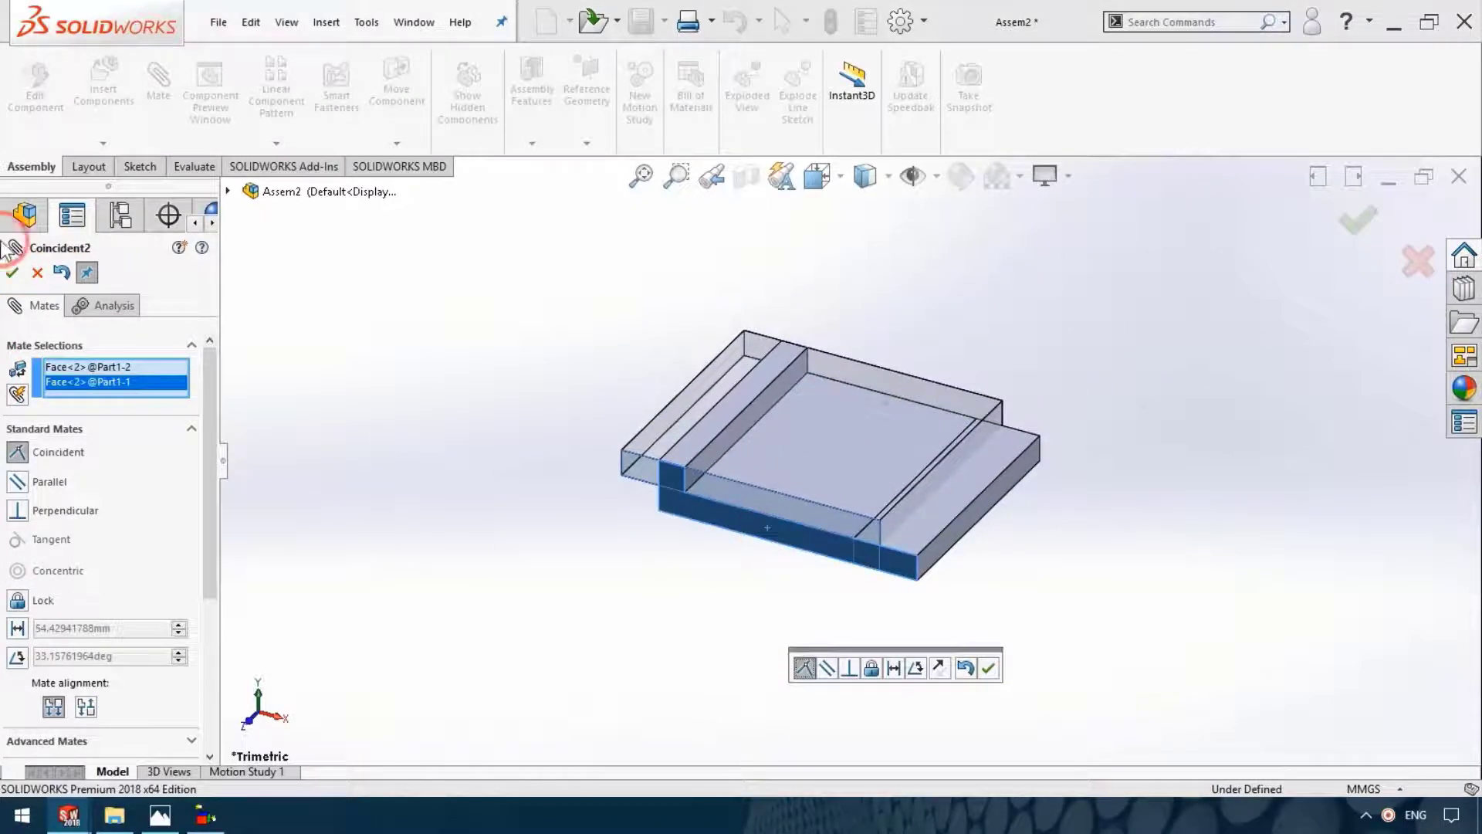
click(12, 272)
Add a coincident mate between the plates' end faces, leaving the assembly Fully Defined
click(939, 484)
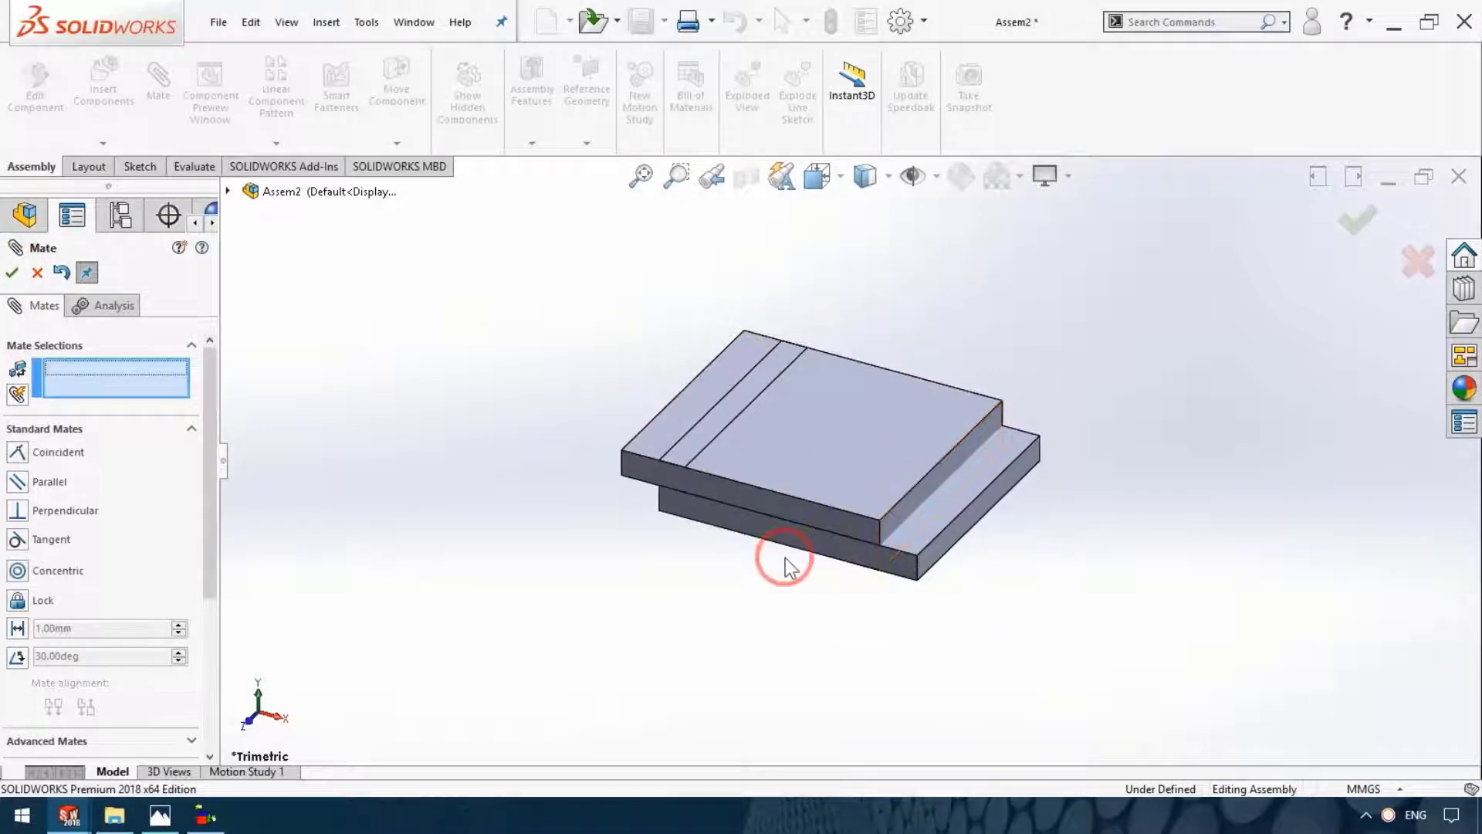
click(695, 430)
click(933, 483)
mouse_move(1081, 594)
middle_down()
mouse_move(1125, 536)
mouse_move(1184, 560)
middle_up()
click(1097, 535)
mouse_move(1096, 535)
middle_down()
mouse_move(951, 325)
mouse_move(904, 434)
middle_up()
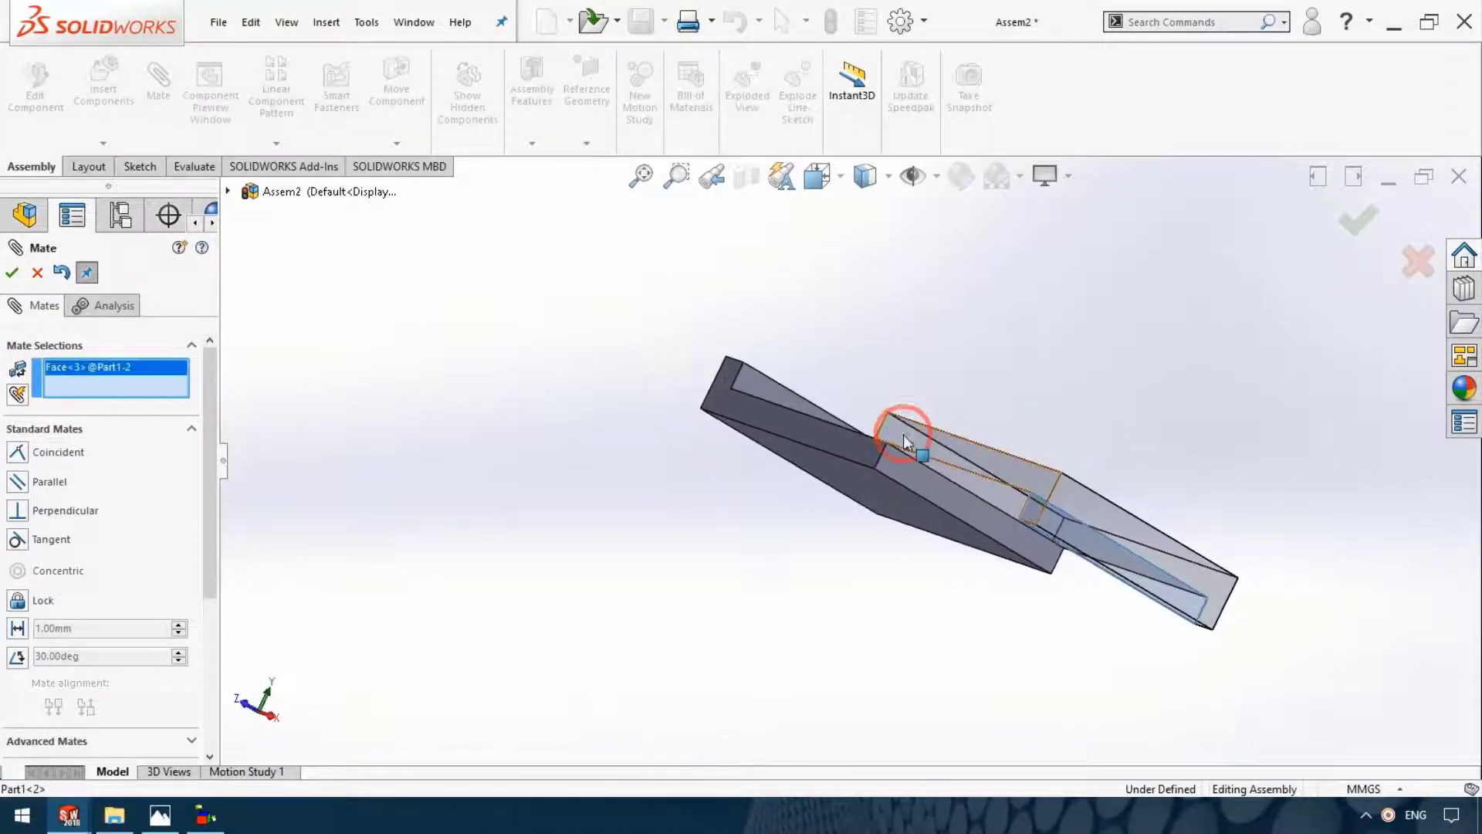
click(902, 458)
mouse_move(638, 347)
middle_down()
mouse_move(708, 410)
mouse_move(731, 540)
middle_up()
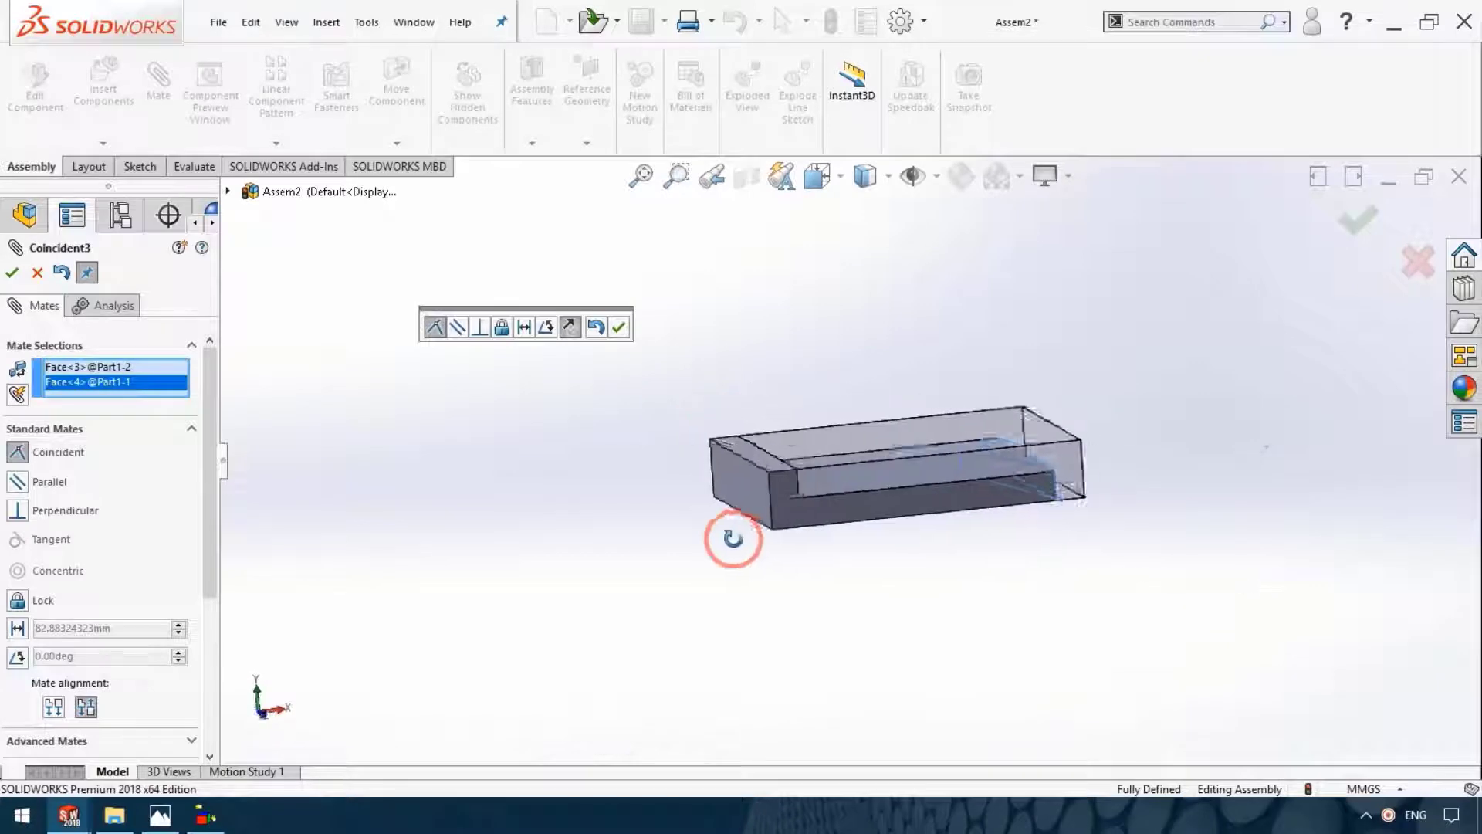
click(9, 273)
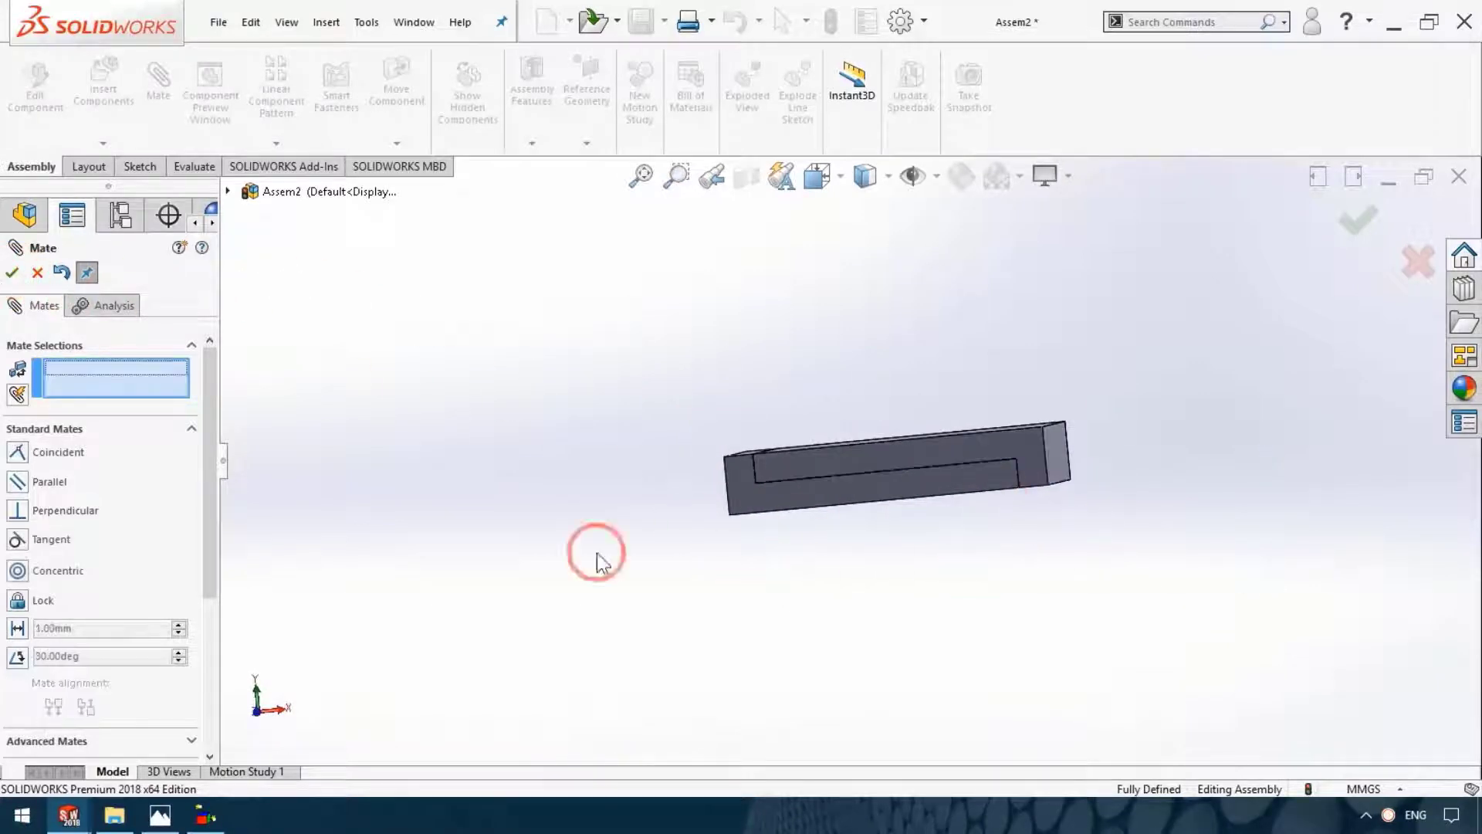
click(15, 282)
middle_drag(950, 546, 870, 579)
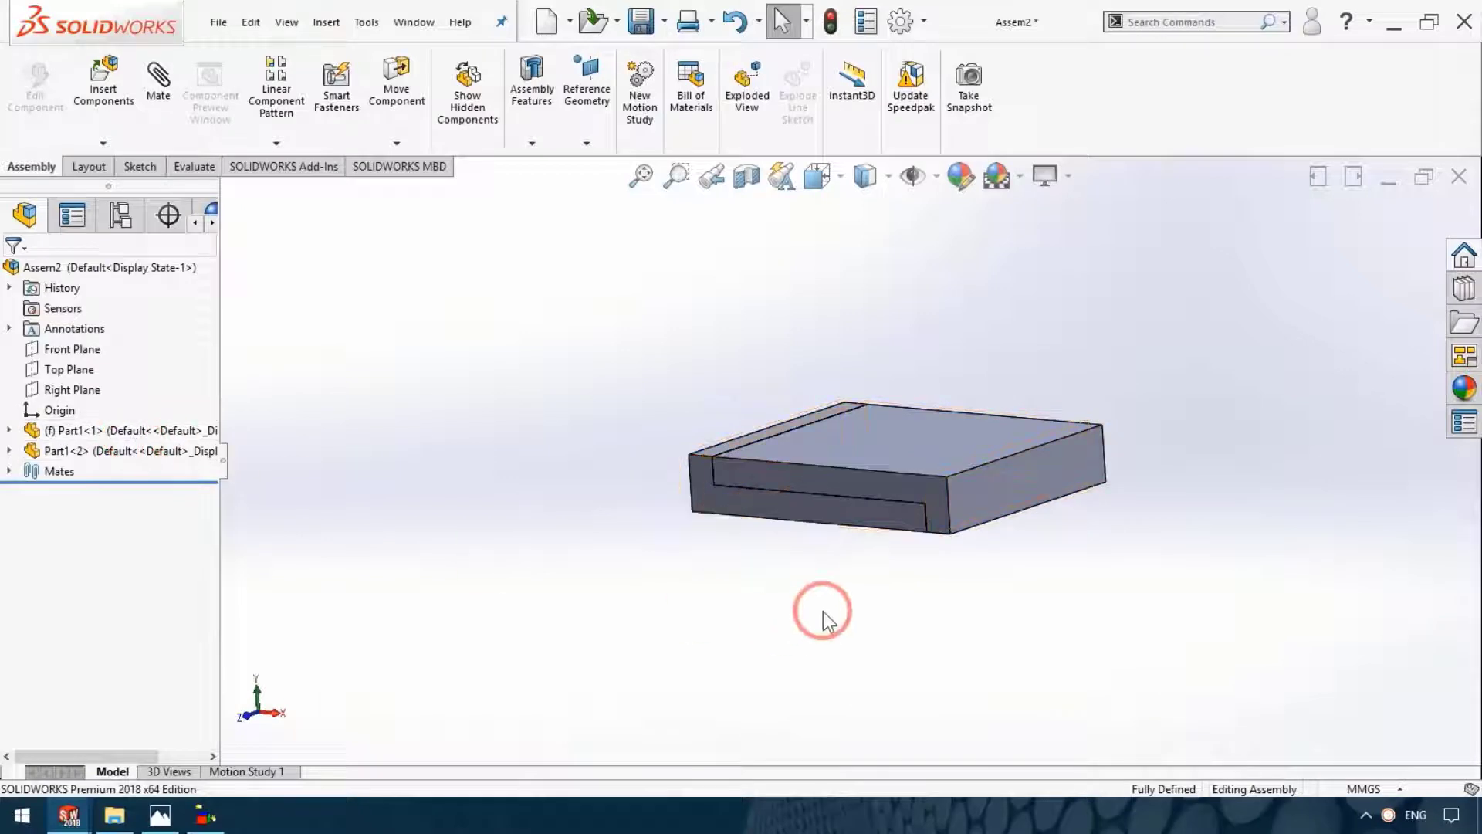
Browse the Assembly Features options, then select the upper plate's top face
mouse_move(820, 607)
middle_down()
mouse_move(937, 390)
mouse_move(948, 401)
middle_up()
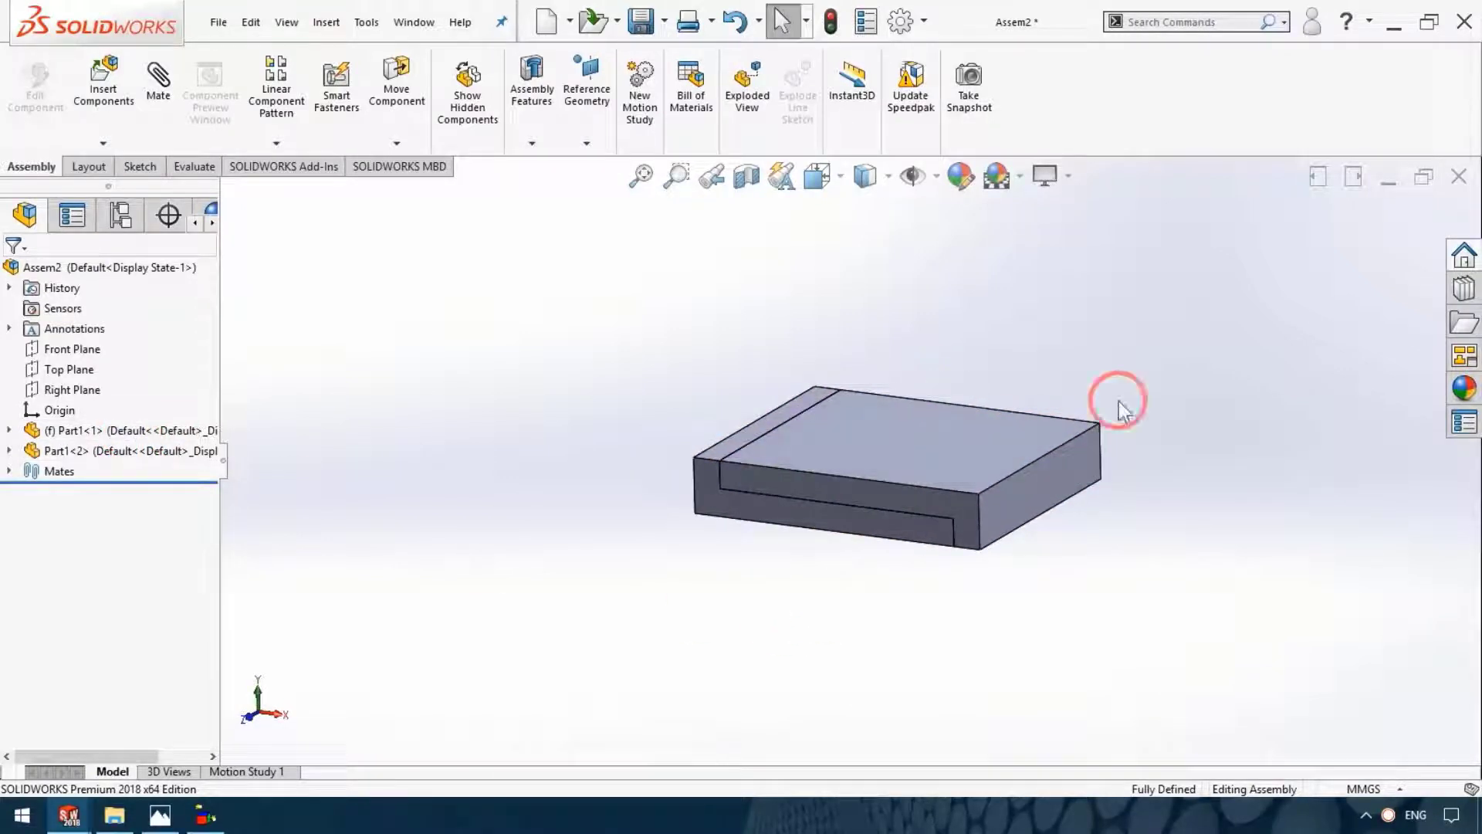
click(540, 119)
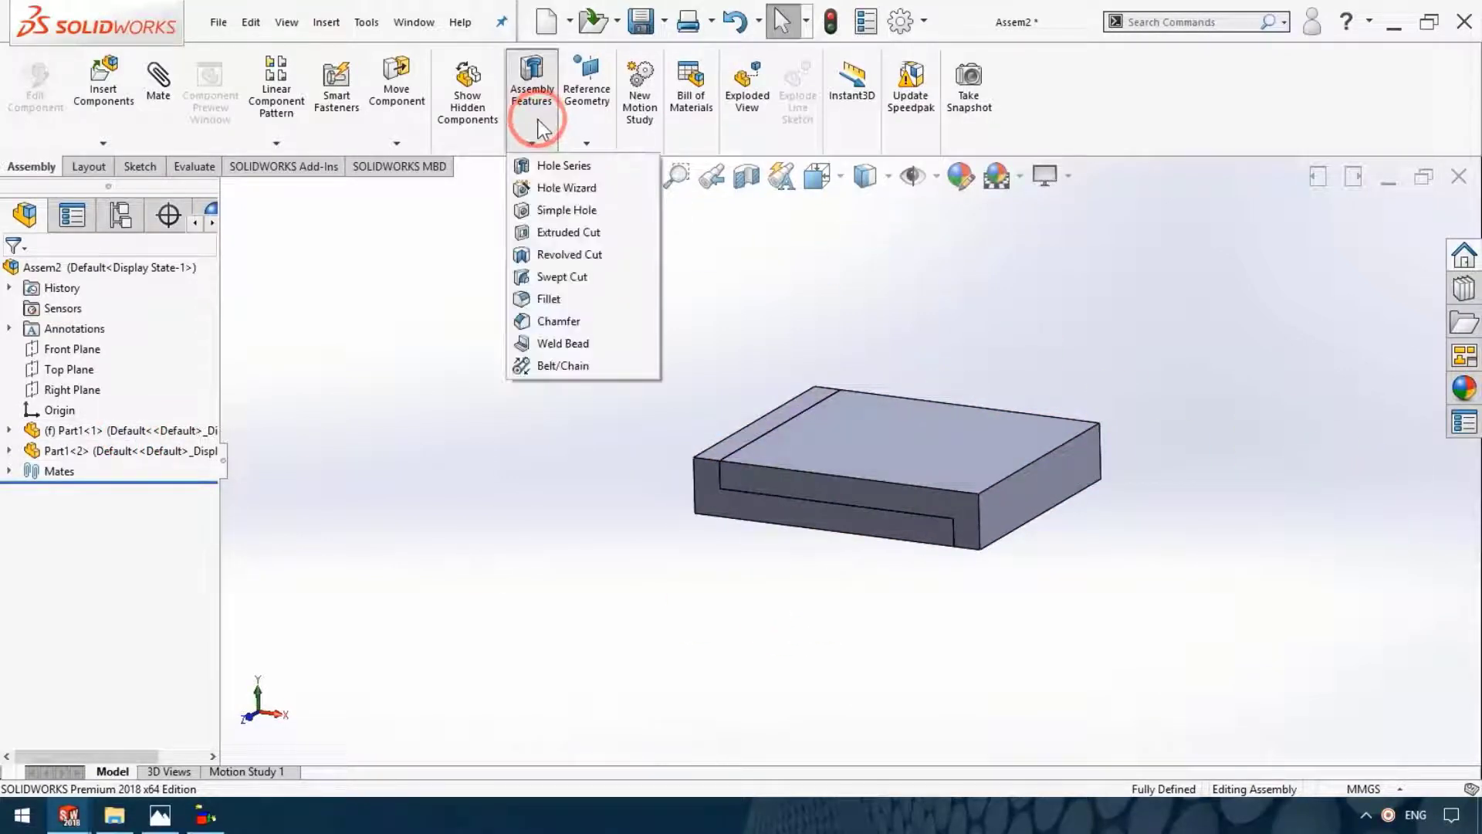
click(575, 131)
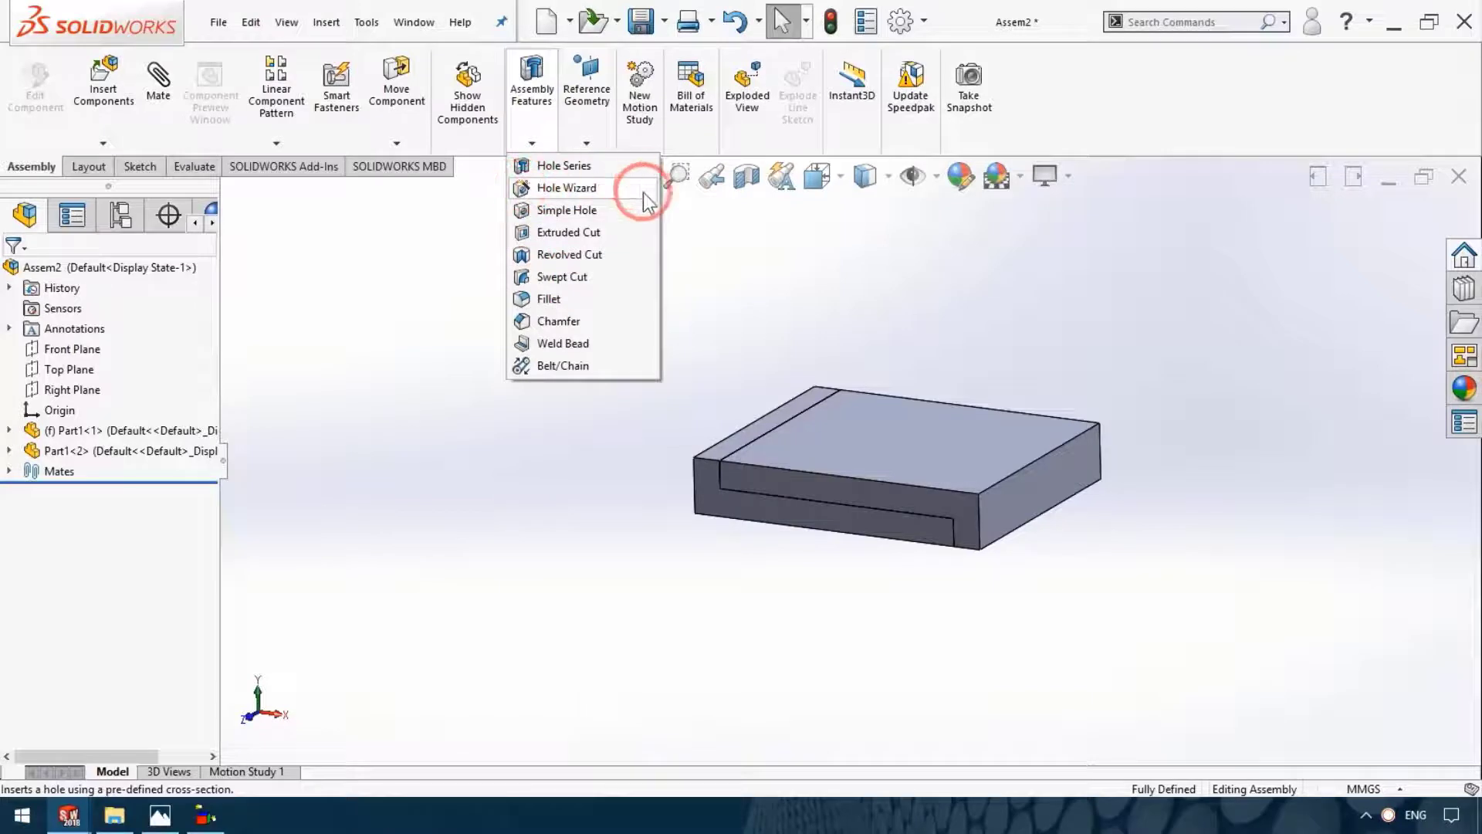
click(587, 143)
click(532, 142)
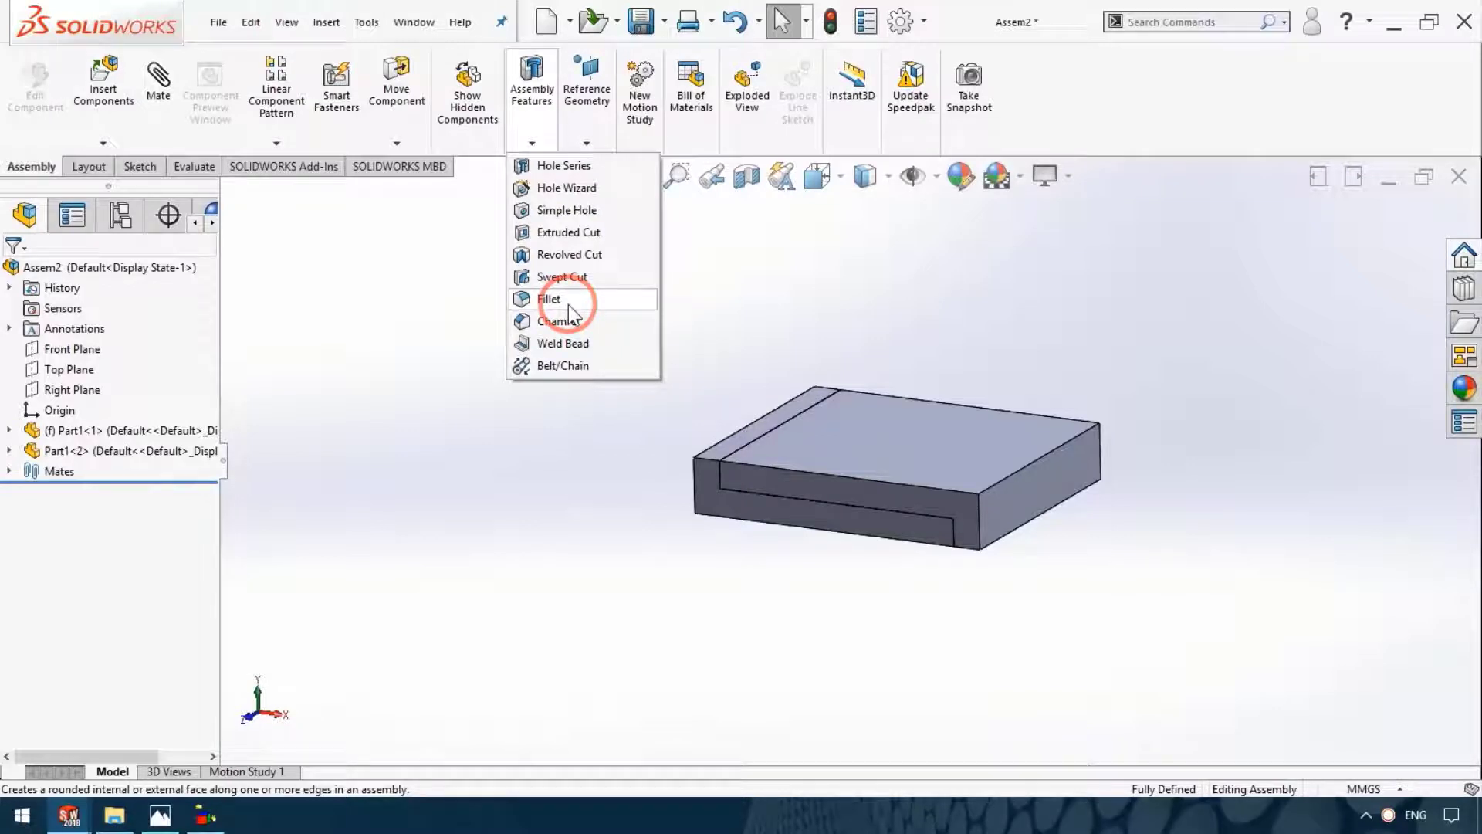
mouse_move(892, 650)
middle_down()
mouse_move(987, 639)
mouse_move(888, 517)
middle_up()
click(889, 442)
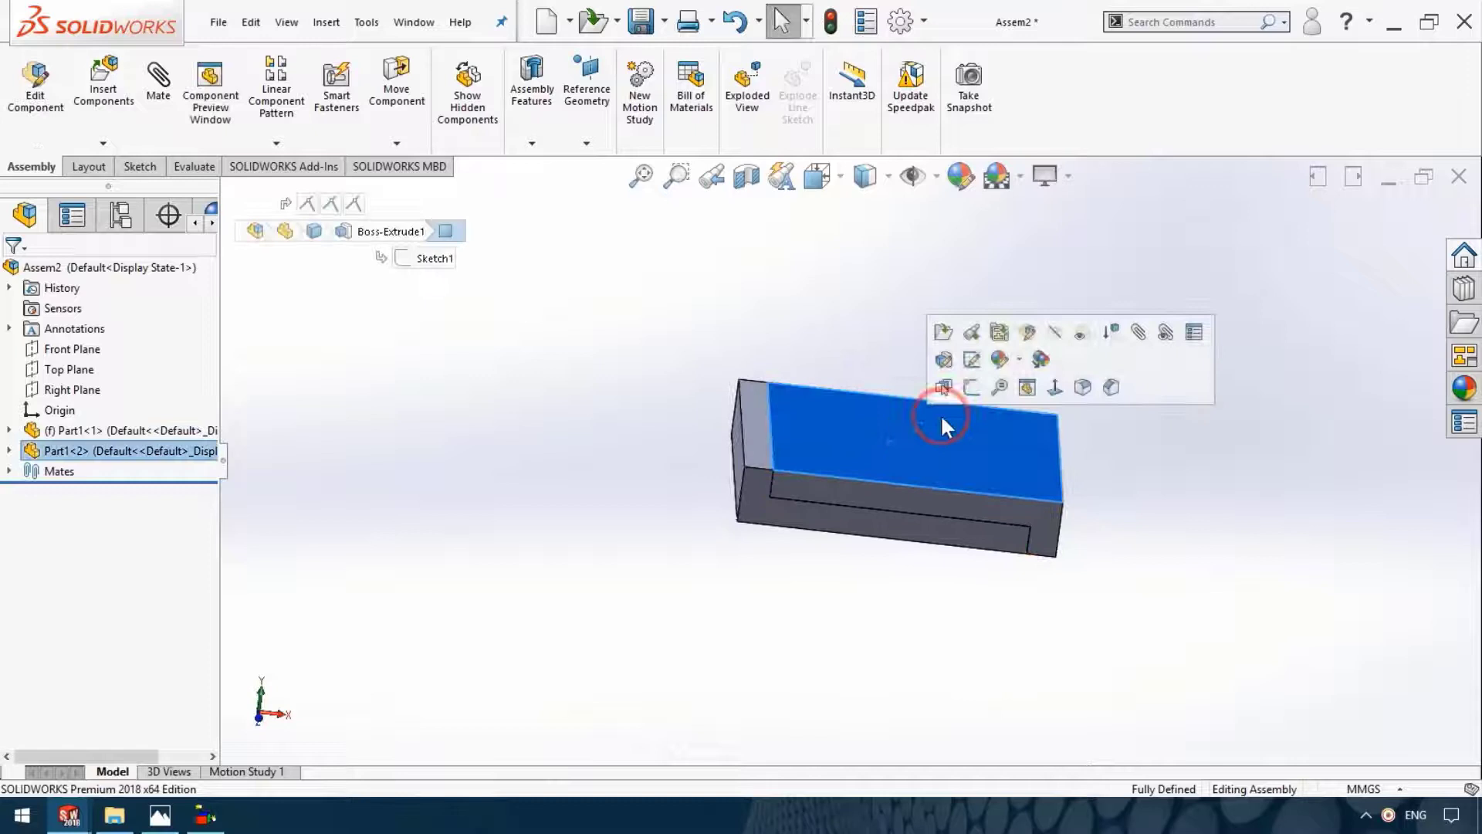
Sketch a single circle near the middle of the upper plate's top face as Sketch1
click(977, 388)
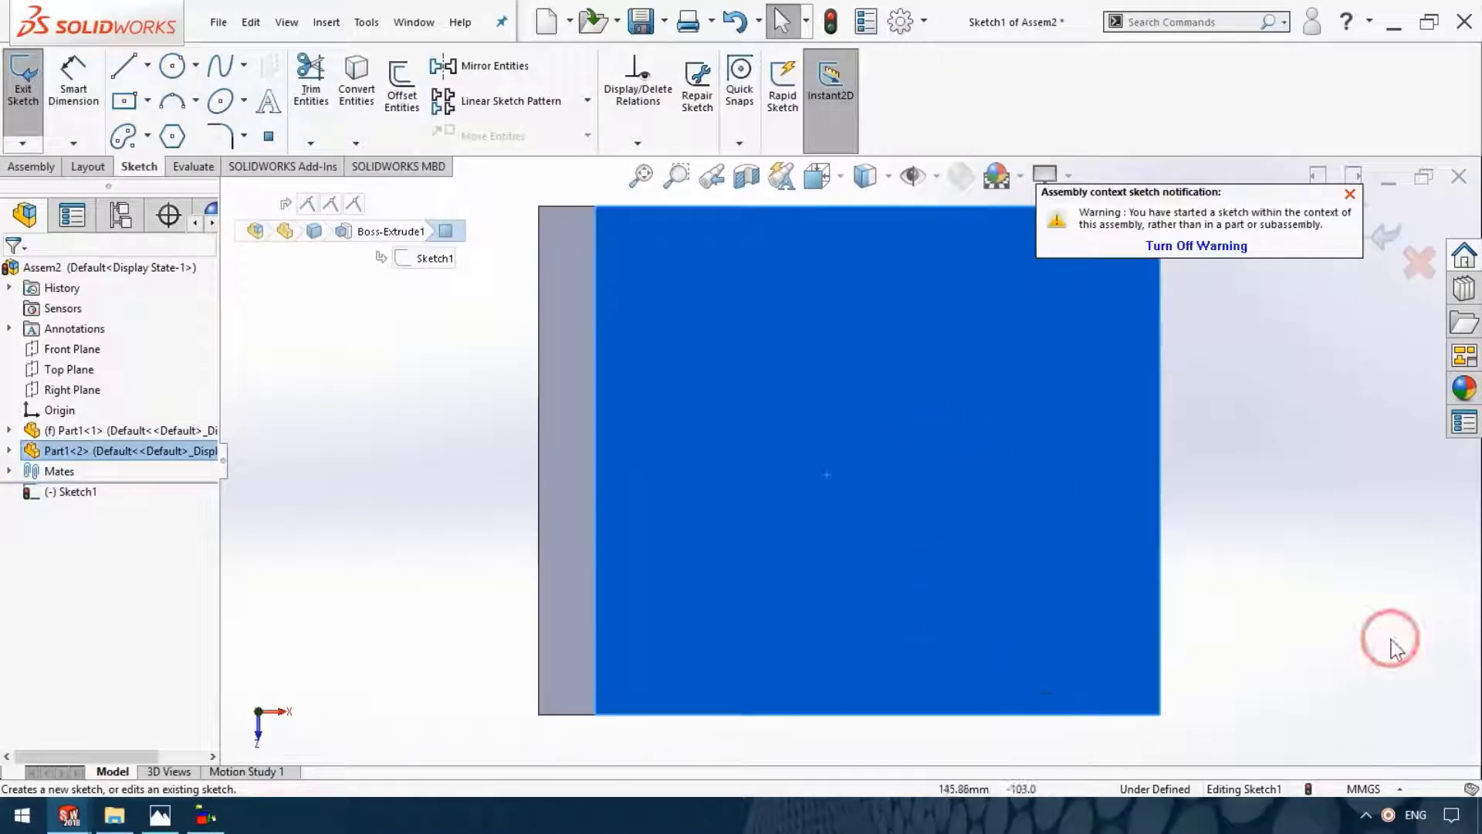
click(171, 68)
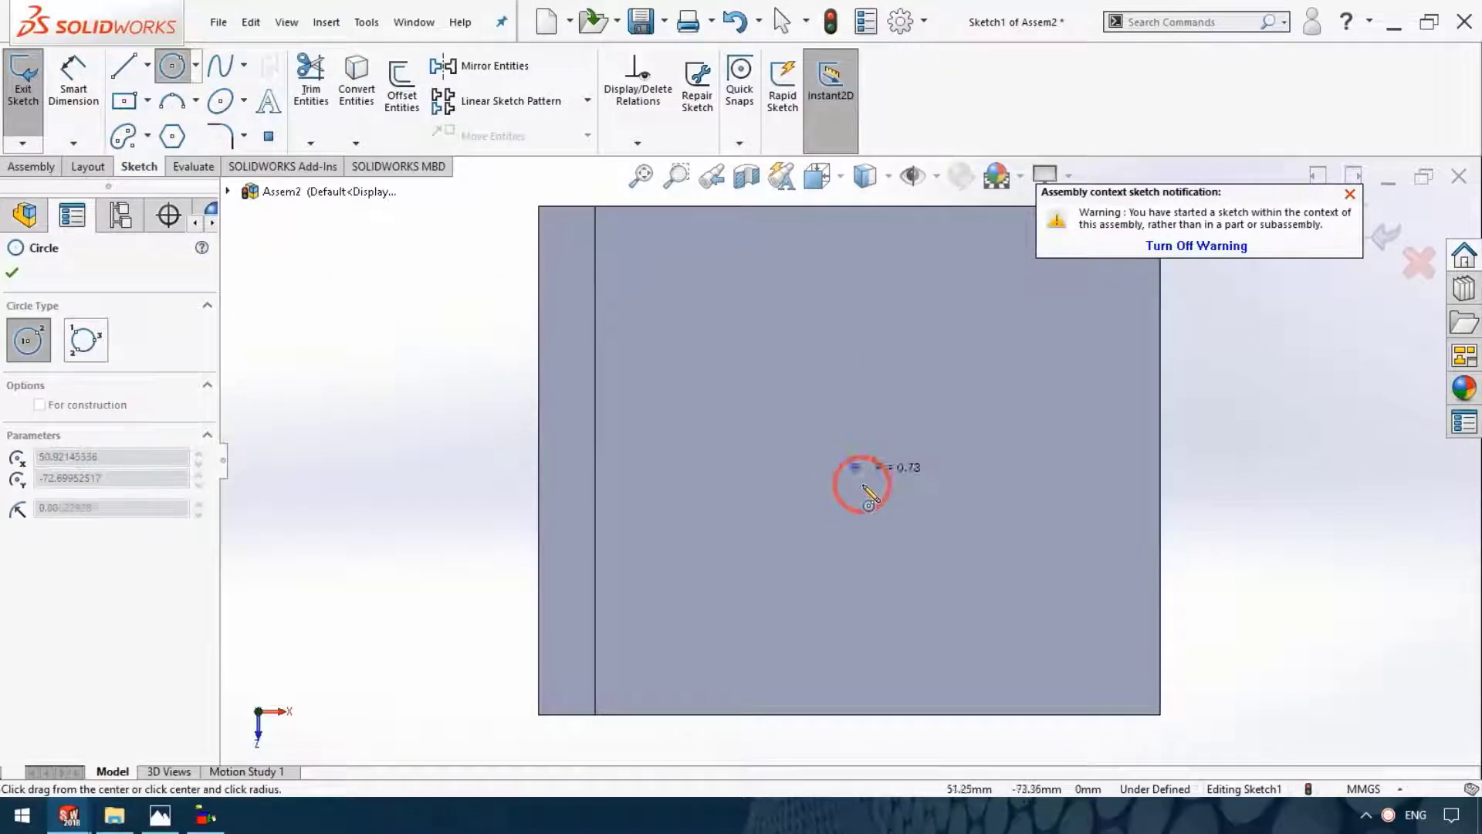
drag(855, 467, 861, 525)
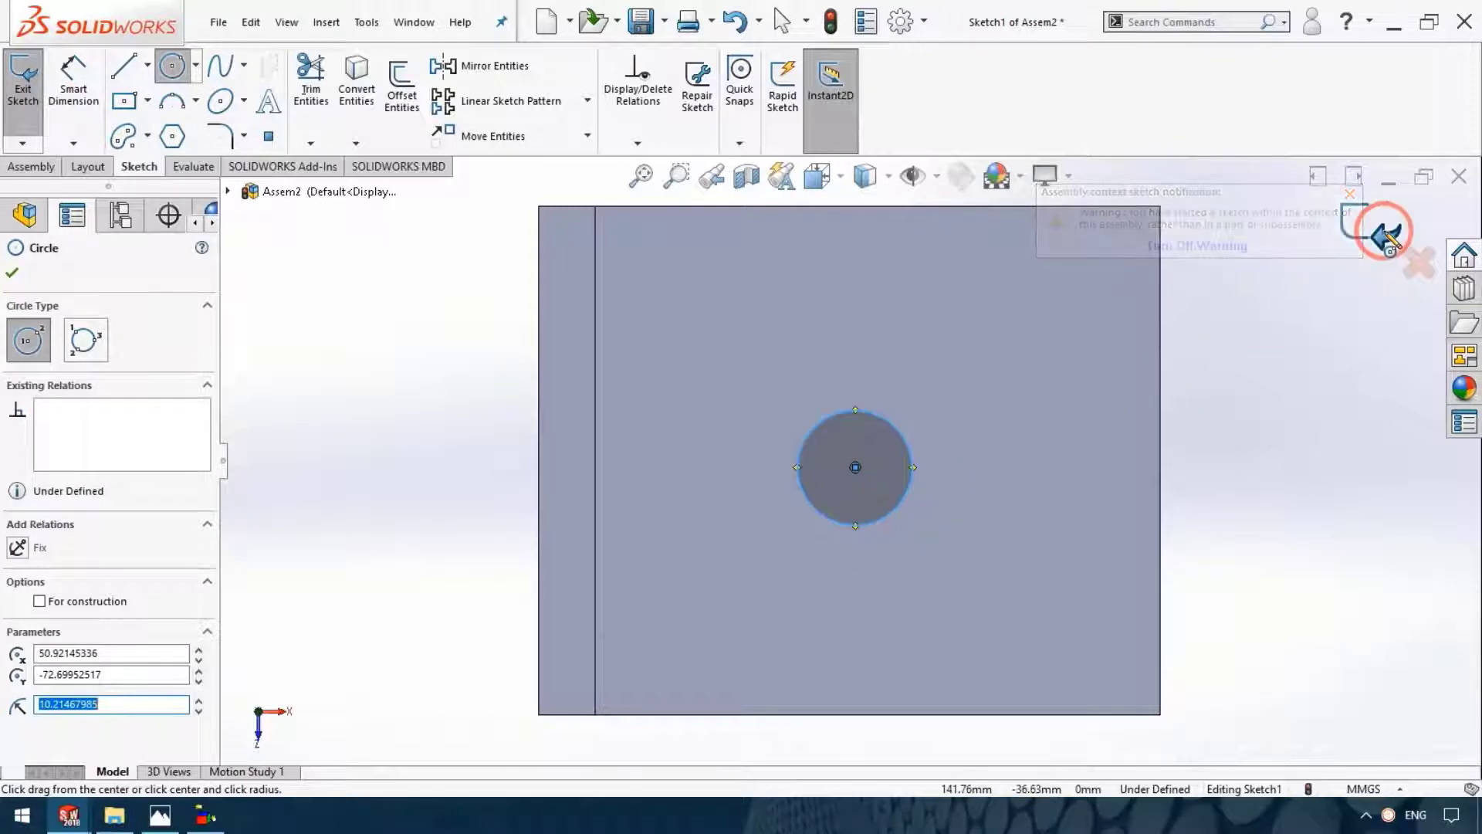
click(1386, 233)
middle_drag(706, 620, 661, 304)
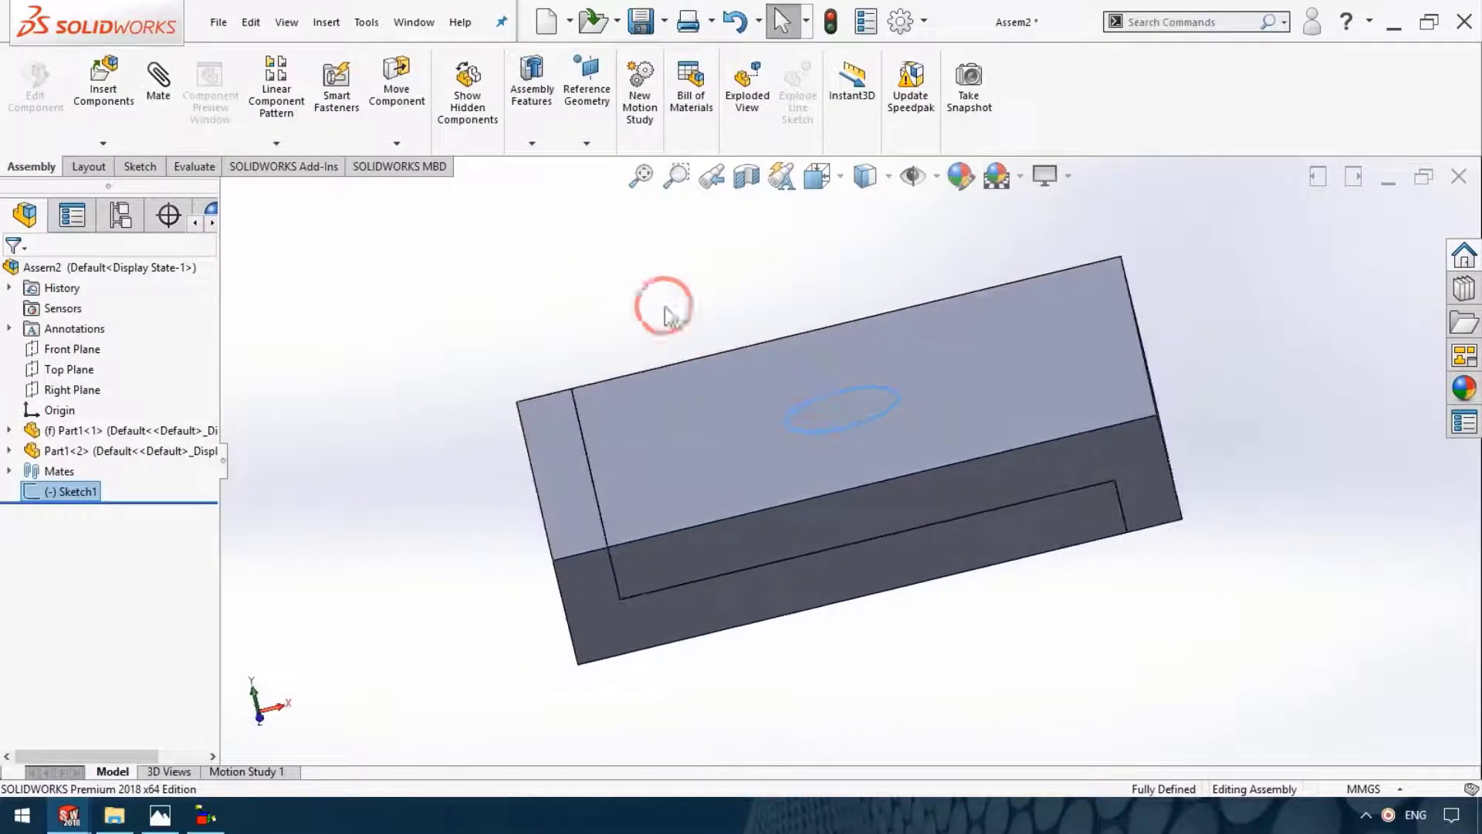
click(537, 131)
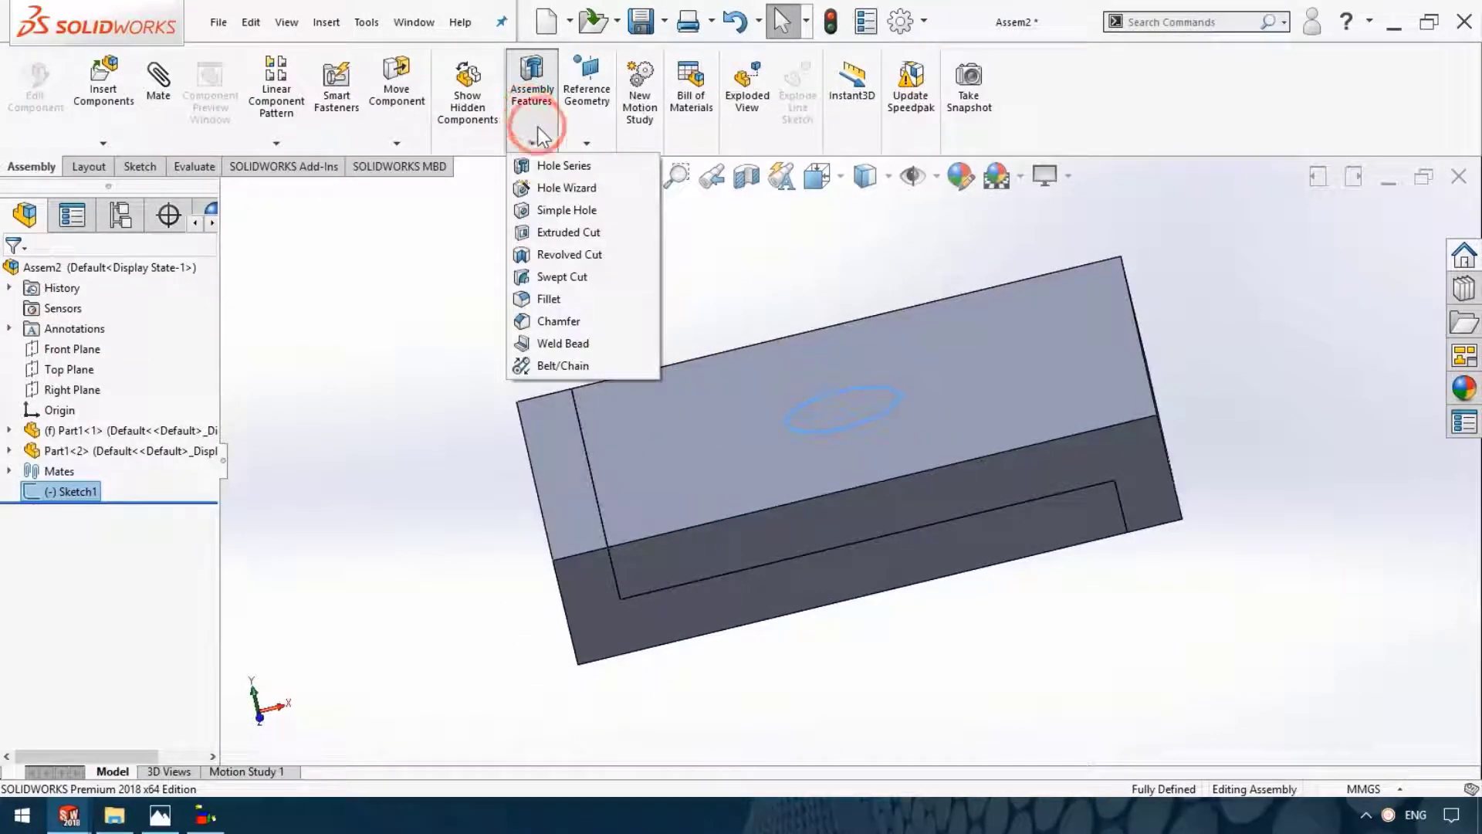
Create Cut-Extrude1, a 33.00 mm blind extruded cut from the Sketch1 circle
click(590, 230)
mouse_move(610, 570)
middle_down()
mouse_move(563, 441)
mouse_move(911, 488)
mouse_move(877, 502)
mouse_move(1077, 483)
mouse_move(949, 485)
middle_up()
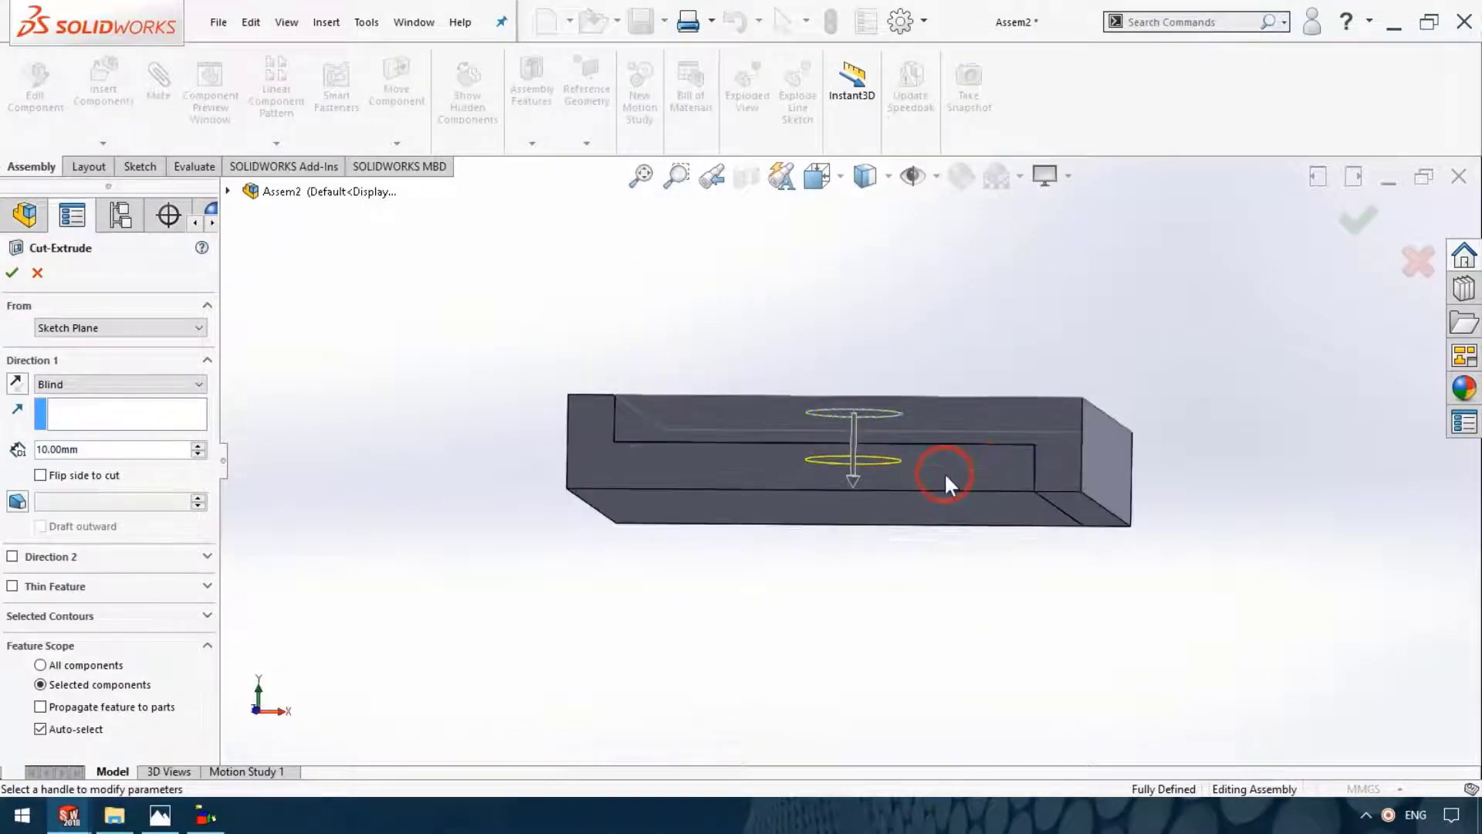
drag(849, 466, 849, 568)
mouse_move(850, 567)
middle_down()
mouse_move(778, 206)
mouse_move(762, 288)
mouse_move(804, 490)
mouse_move(794, 522)
middle_up()
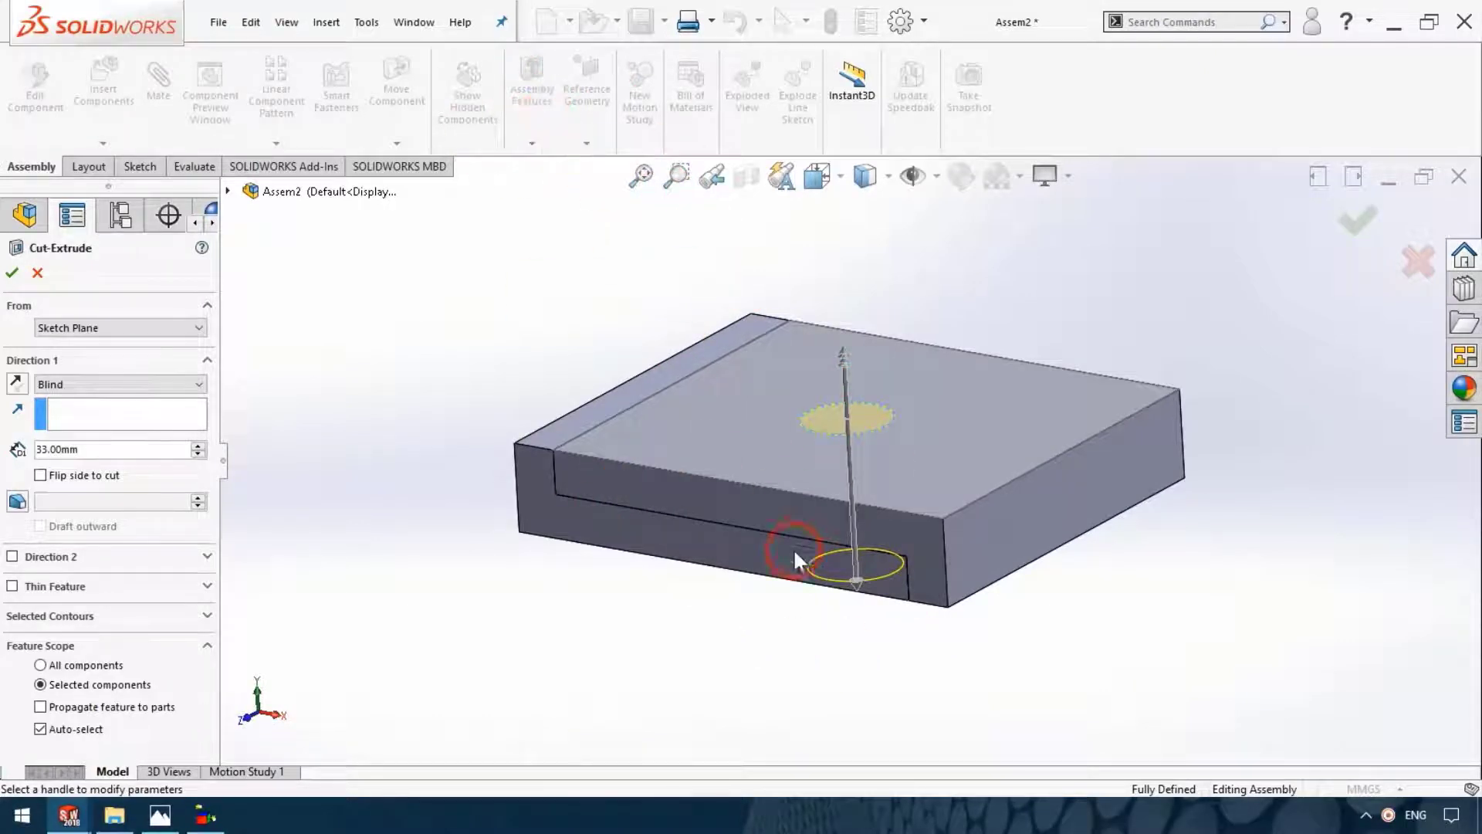
middle_drag(840, 594, 803, 463)
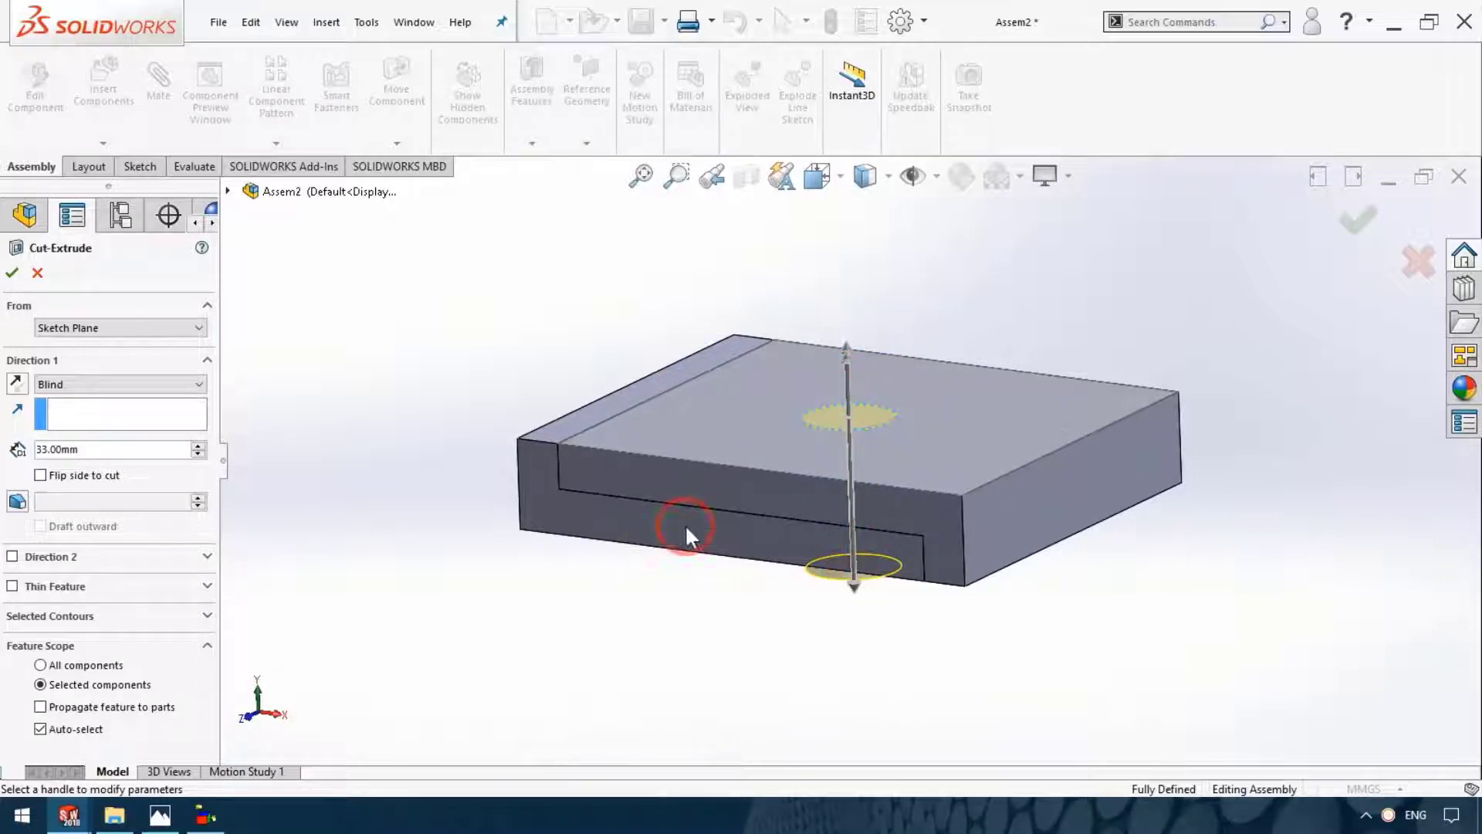
middle_drag(684, 526, 756, 540)
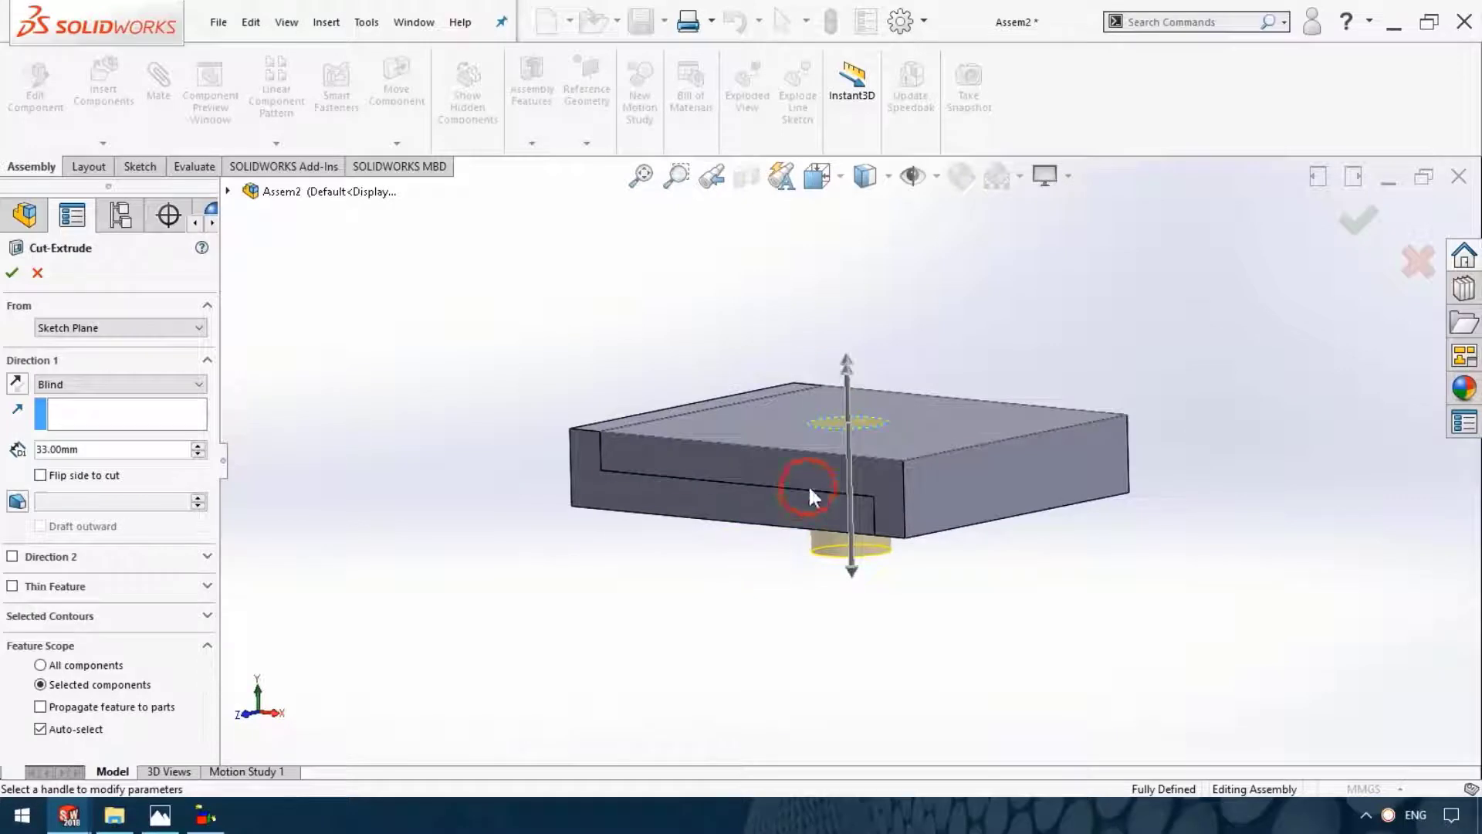
click(13, 275)
mouse_move(633, 483)
middle_down()
mouse_move(679, 335)
mouse_move(678, 205)
mouse_move(792, 579)
mouse_move(764, 530)
mouse_move(956, 486)
mouse_move(960, 513)
mouse_move(918, 528)
middle_up()
click(26, 502)
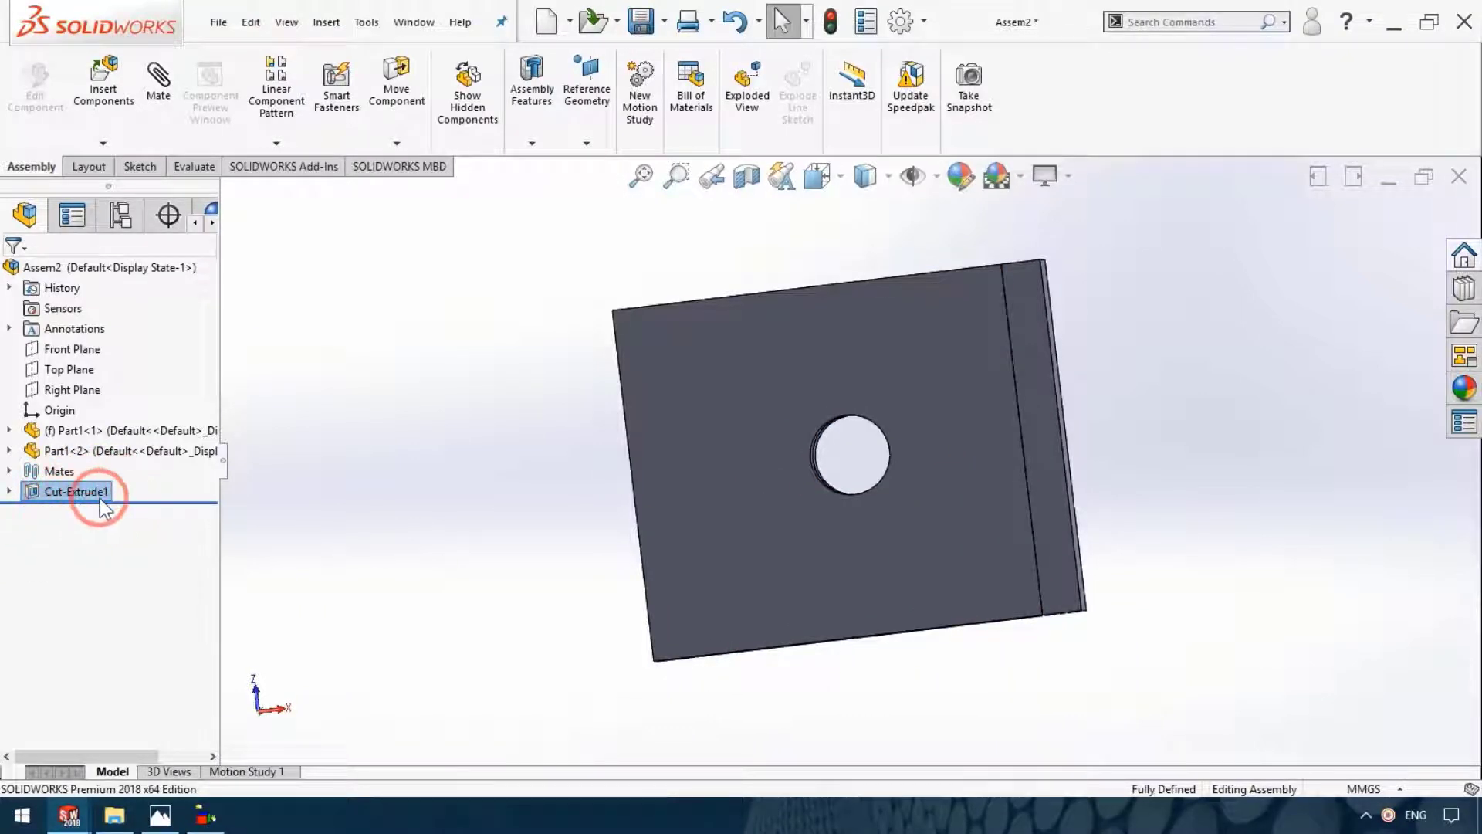
Orbit around the stacked plates to inspect the Cut-Extrude1 hole from several angles
click(8, 430)
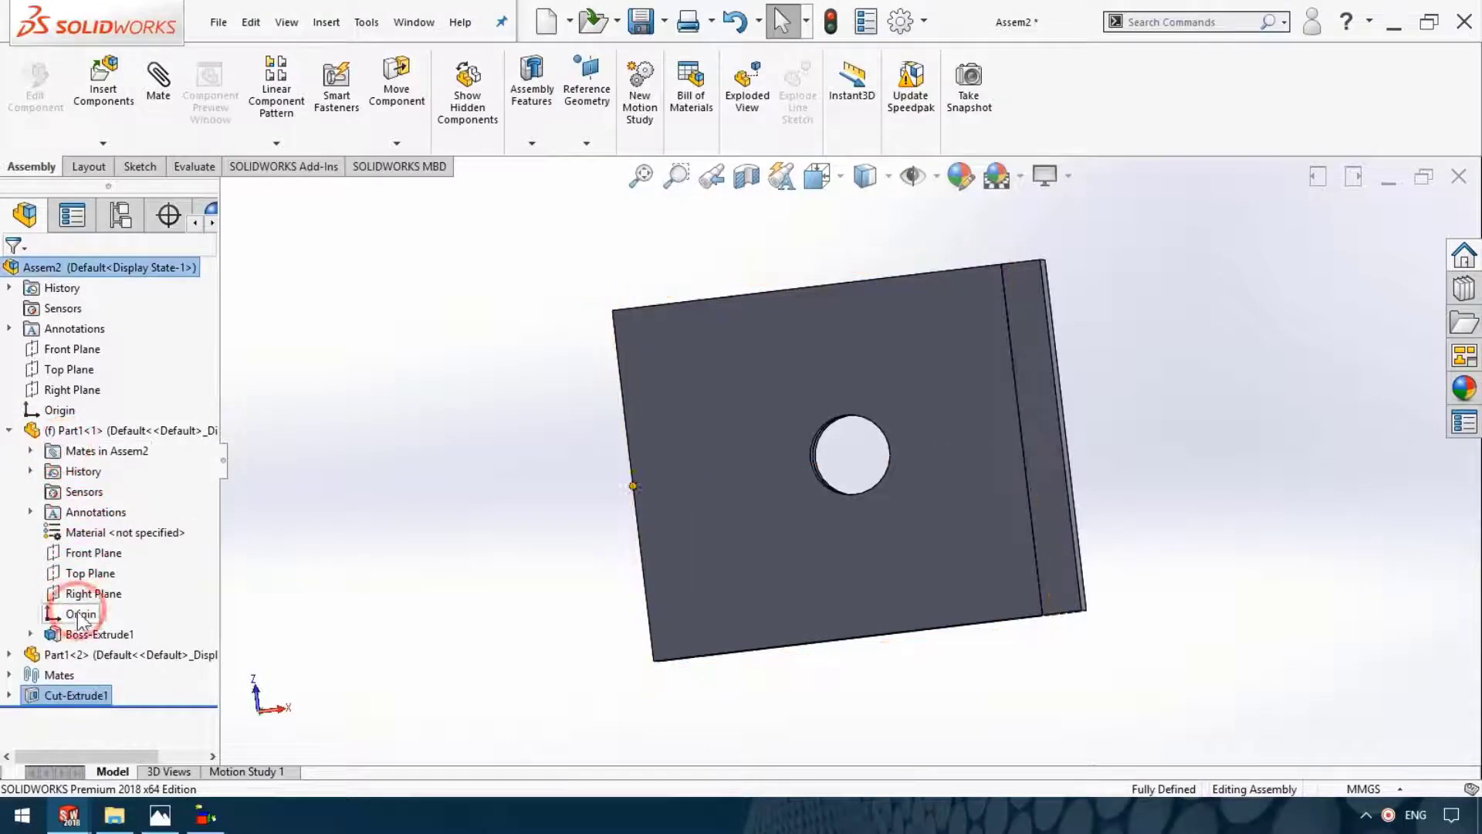
click(7, 430)
click(579, 396)
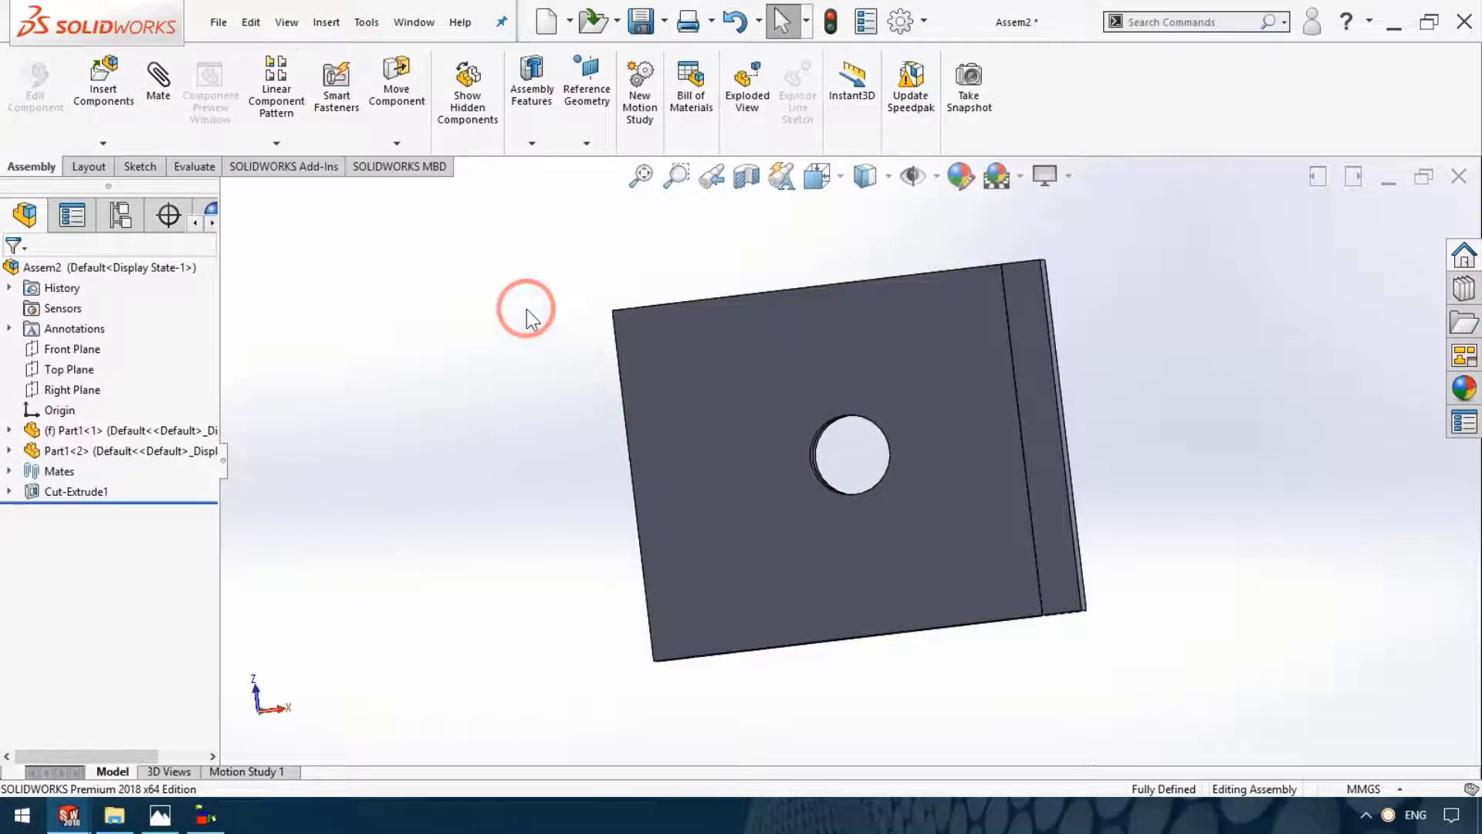
mouse_move(895, 321)
middle_down()
mouse_move(938, 627)
mouse_move(803, 588)
mouse_move(822, 605)
middle_up()
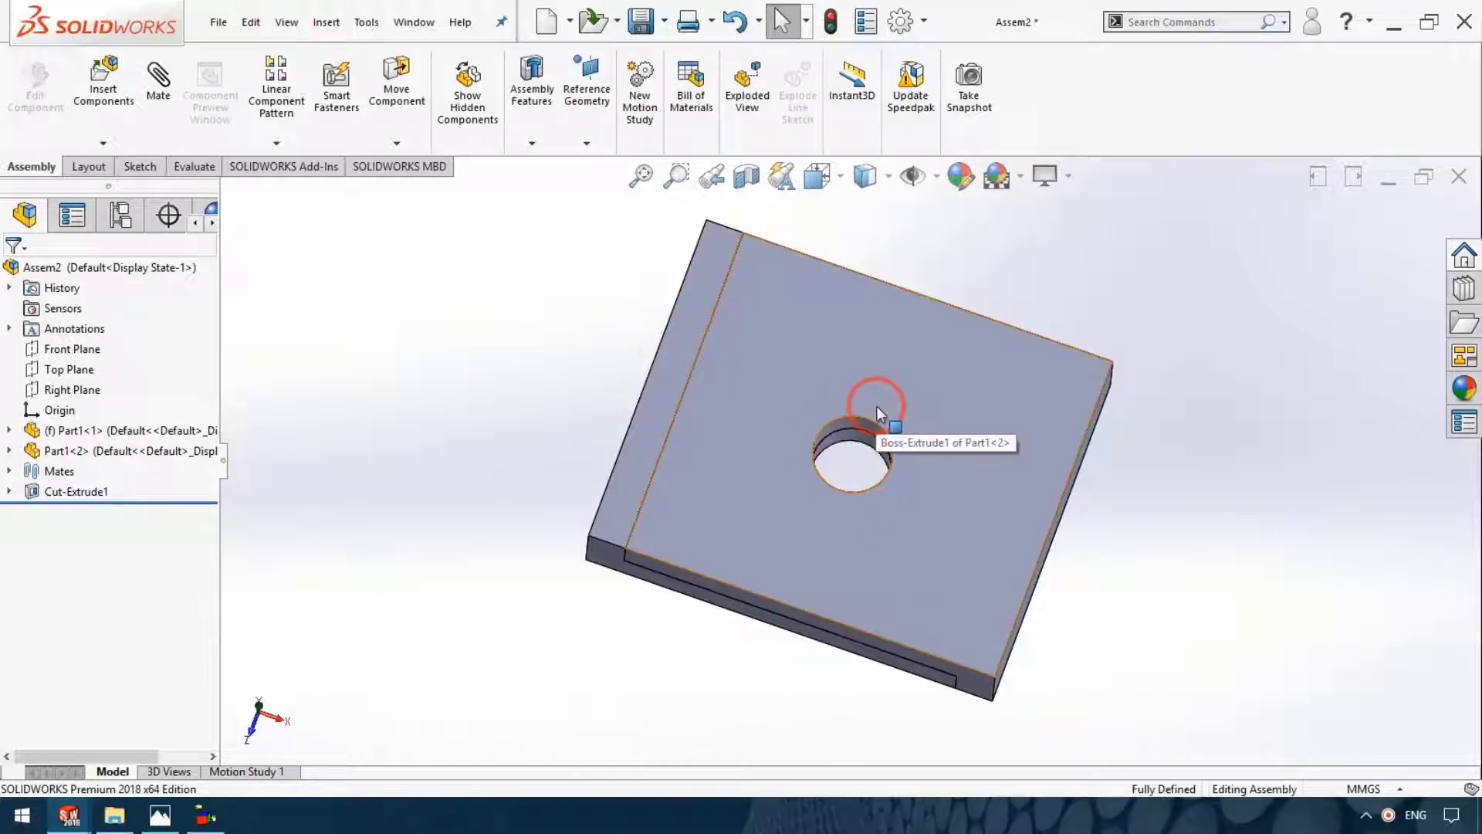
middle_drag(1009, 734, 1238, 493)
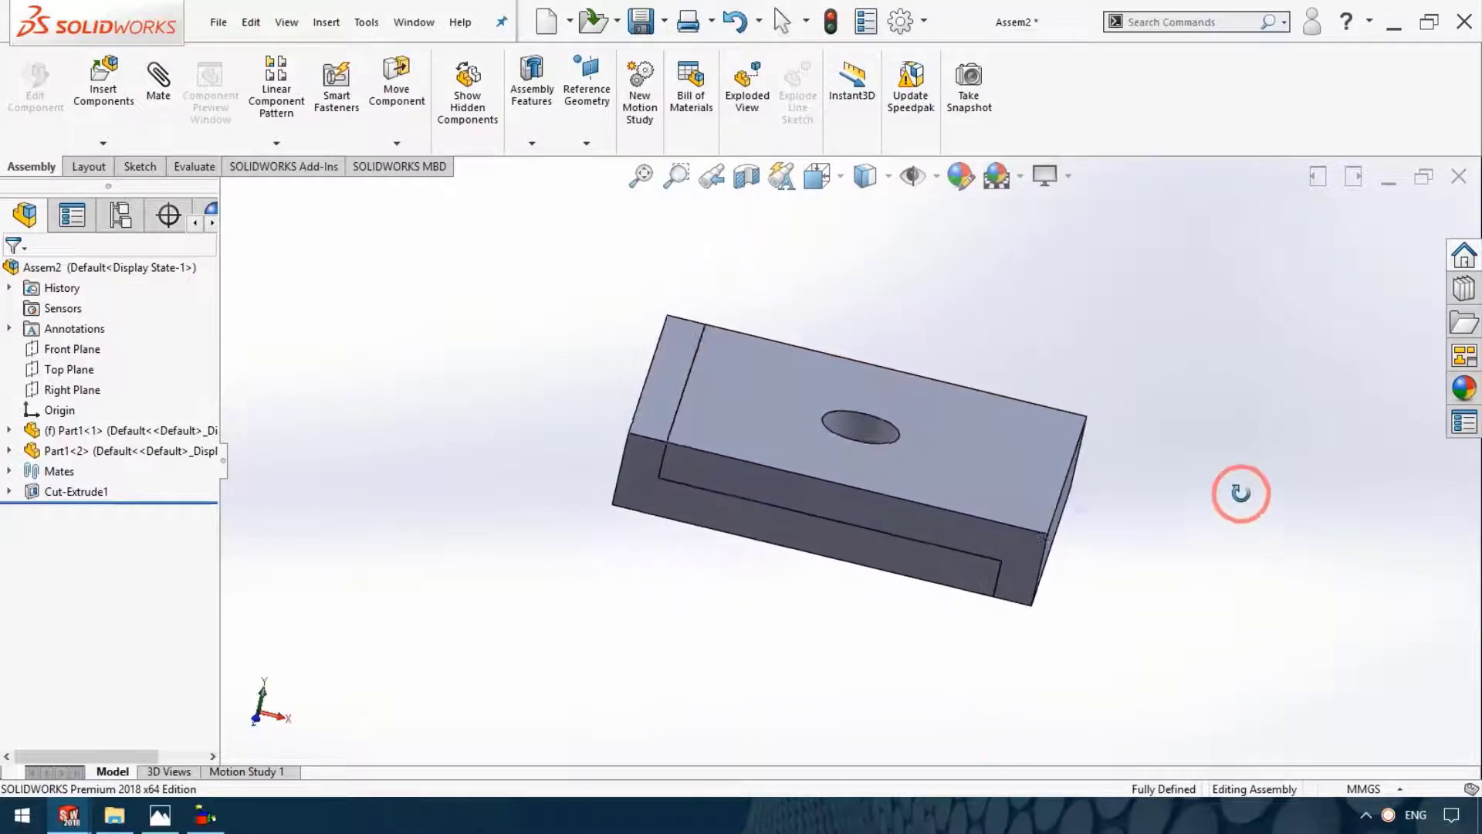
mouse_move(692, 255)
middle_down()
mouse_move(1158, 495)
mouse_move(854, 288)
middle_up()
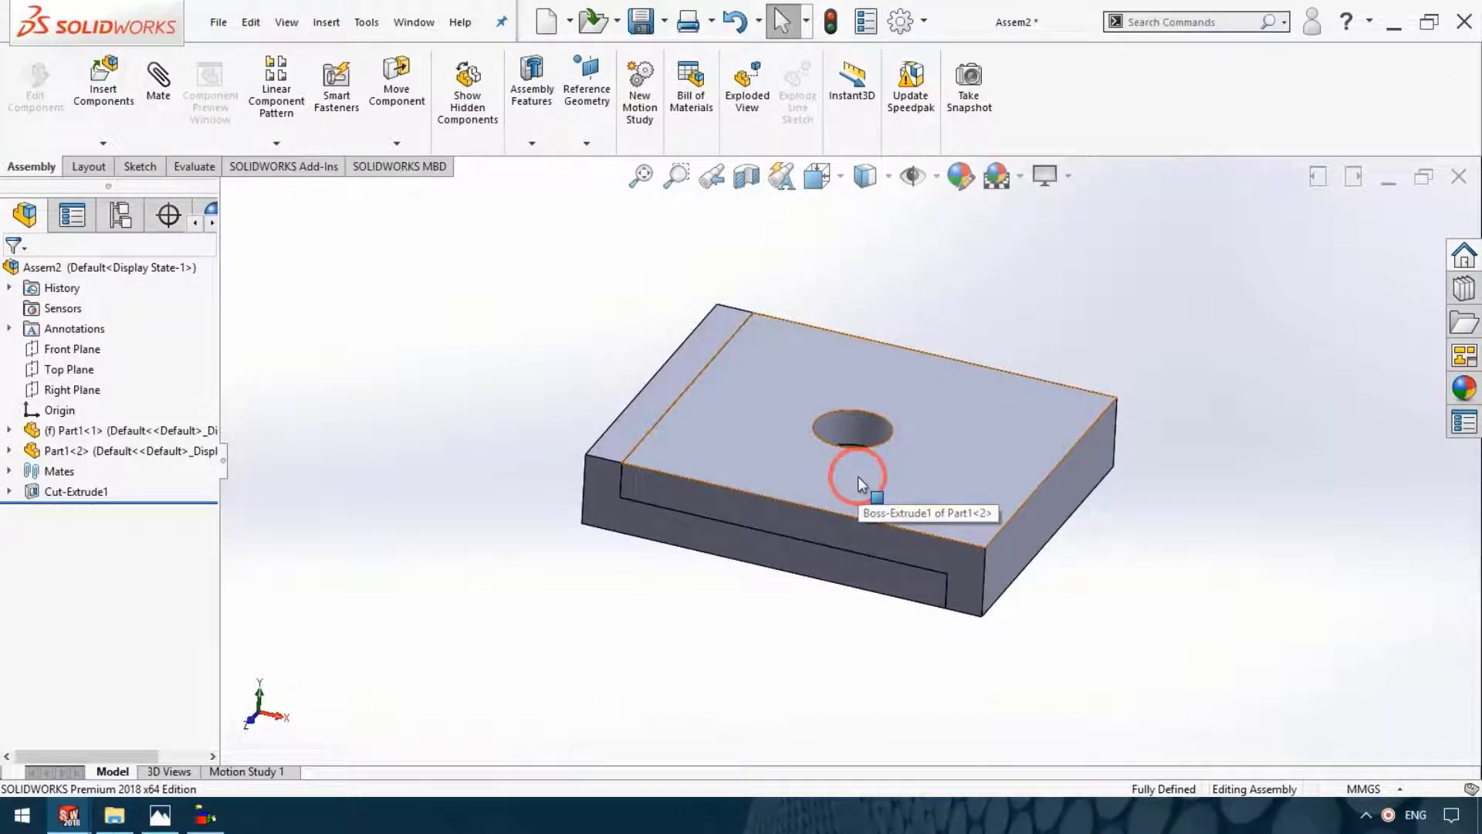
middle_drag(879, 462, 887, 479)
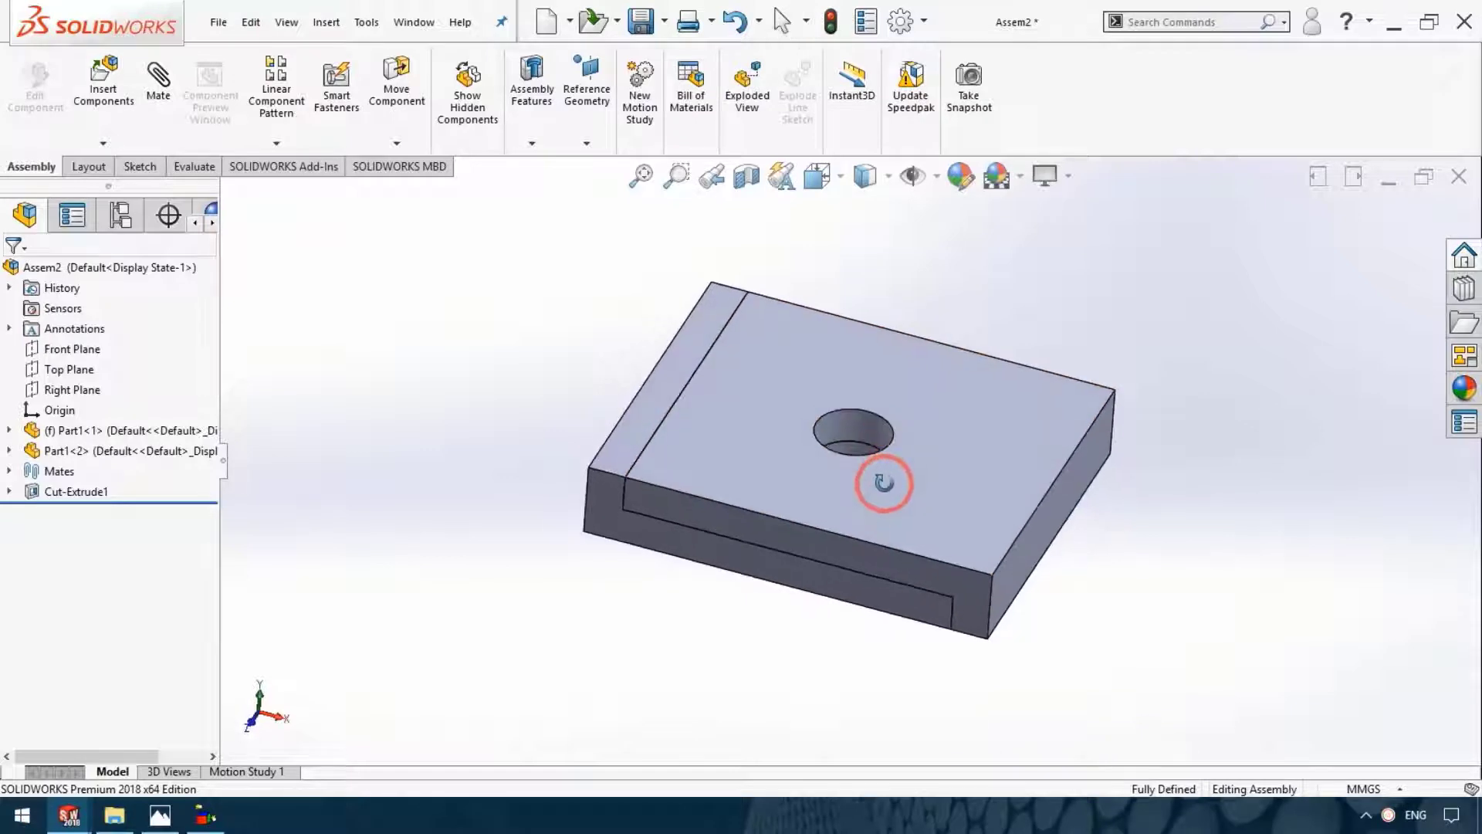
right_click(72, 496)
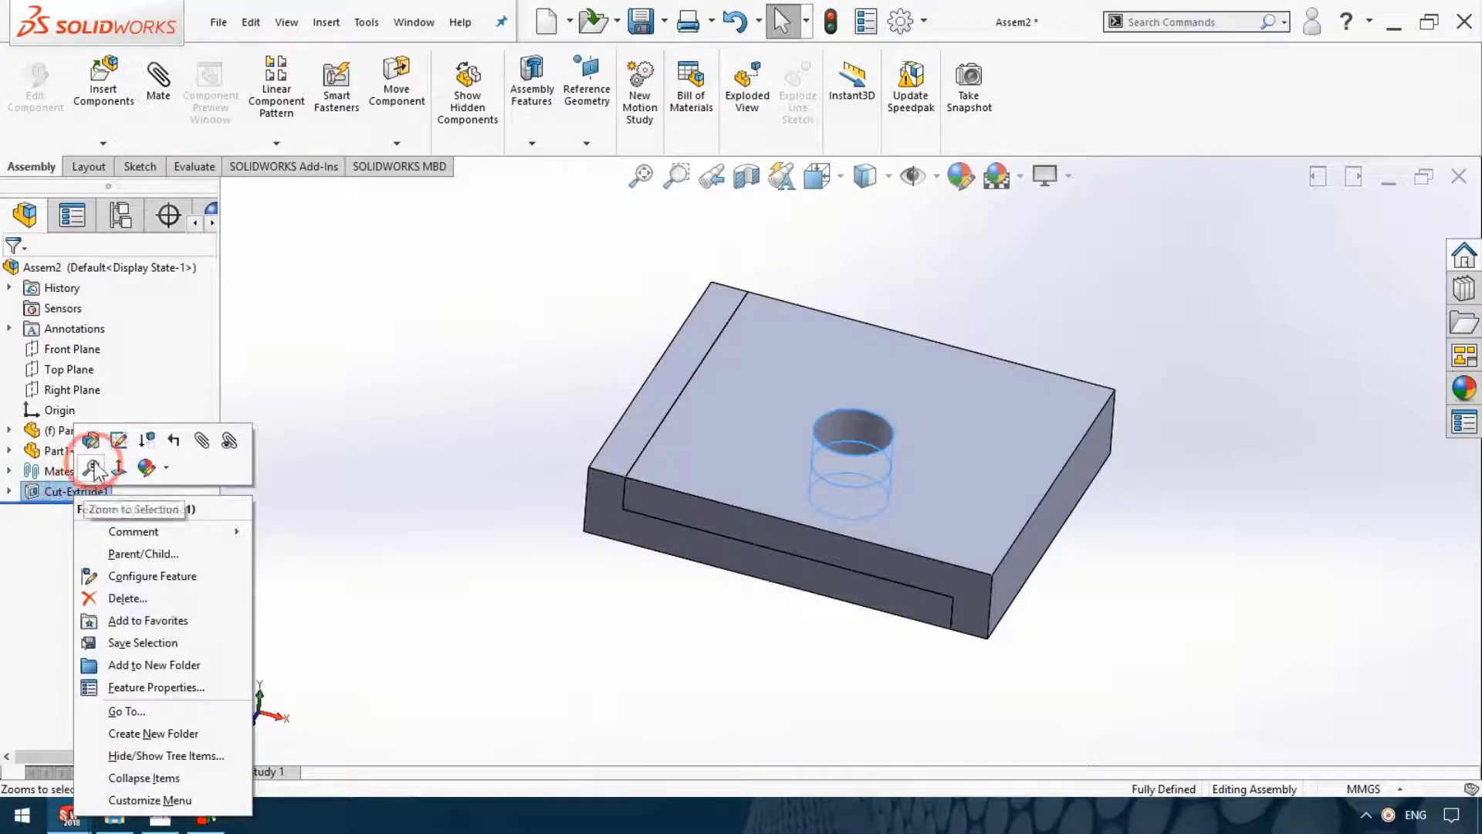
Edit Cut-Extrude1 so its feature scope includes only Part1-1
click(112, 439)
middle_drag(732, 550, 1035, 647)
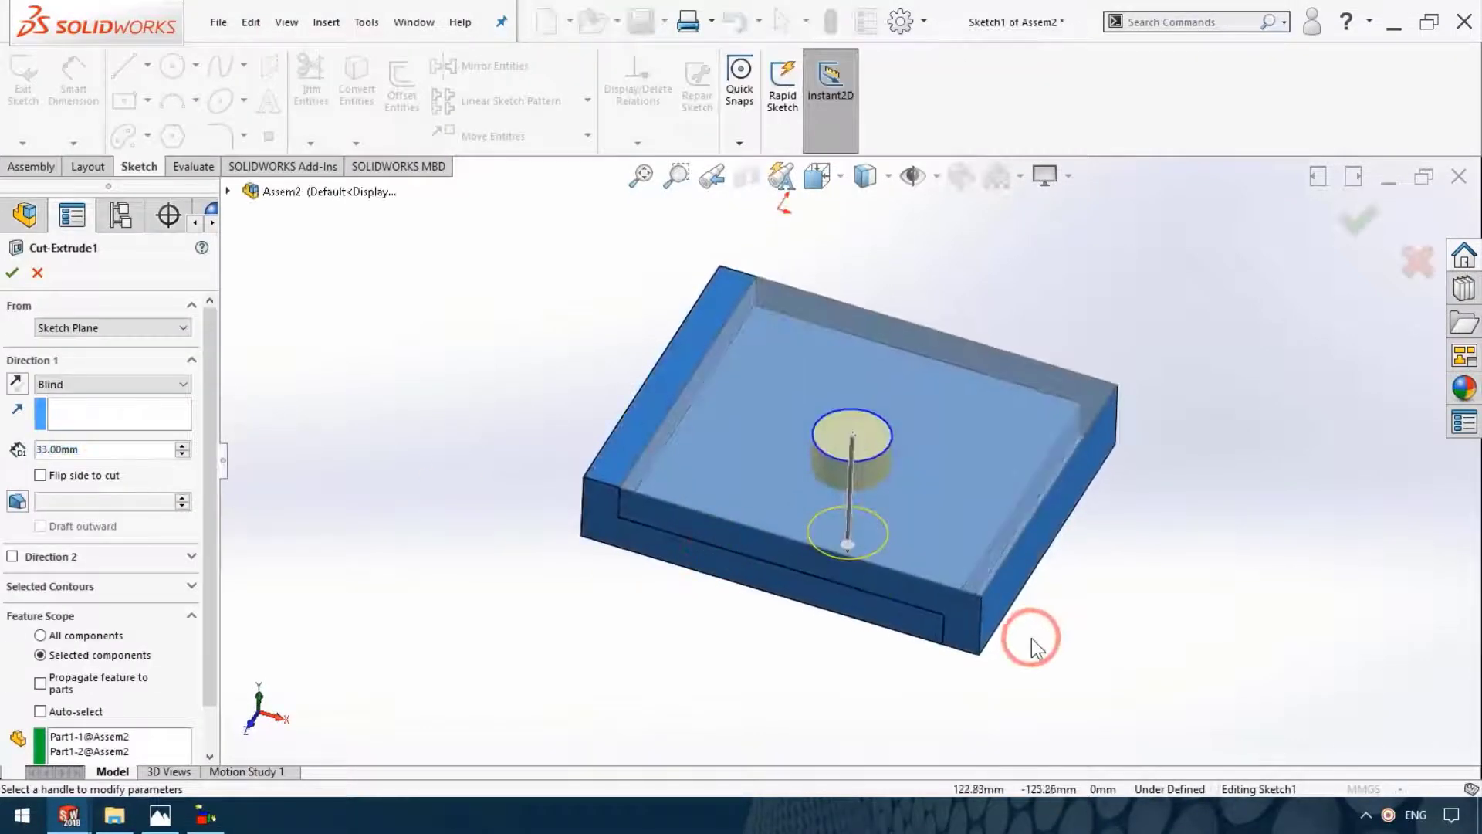
drag(212, 354, 207, 420)
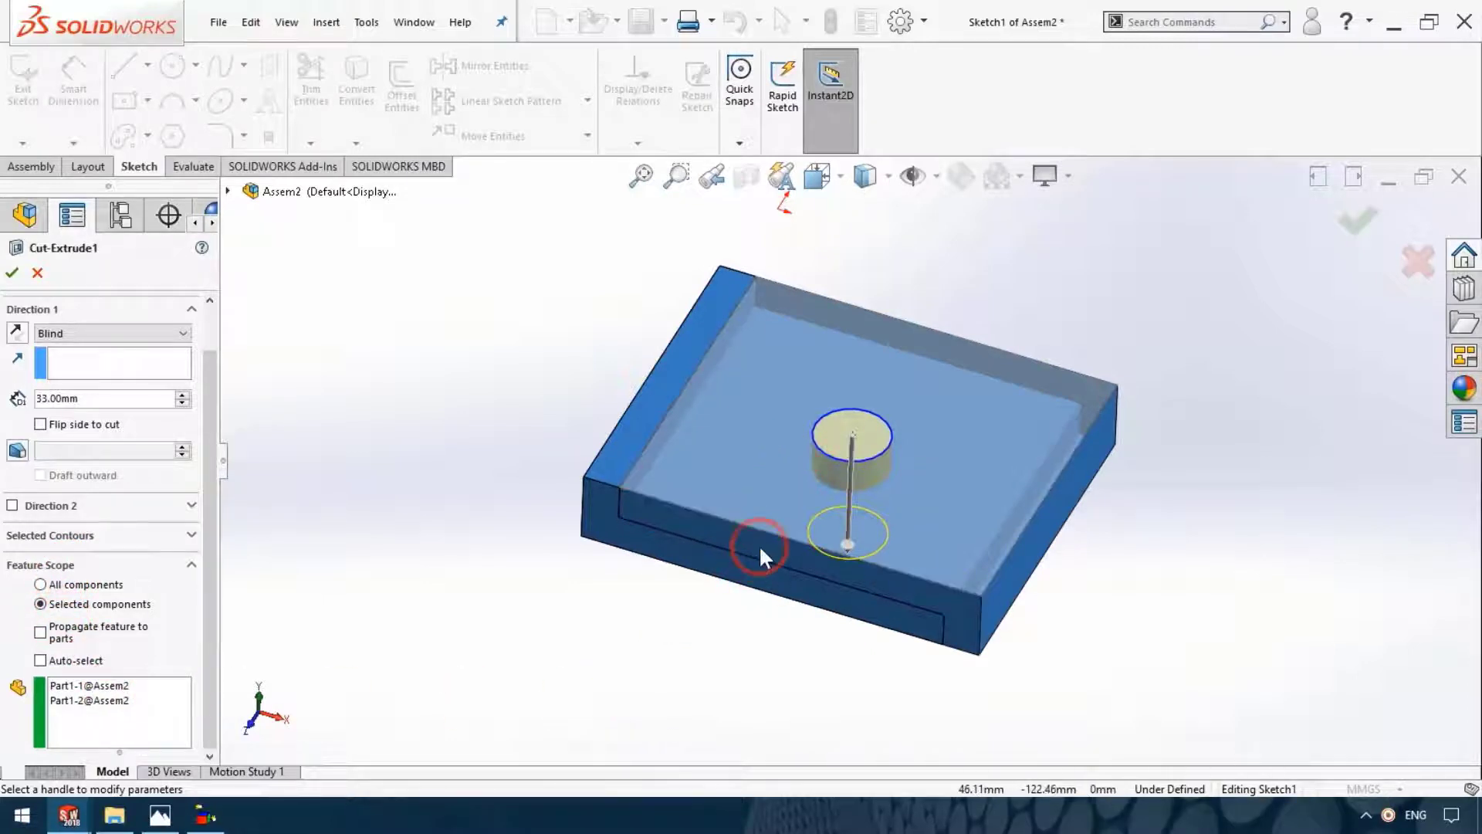
middle_drag(928, 634, 734, 612)
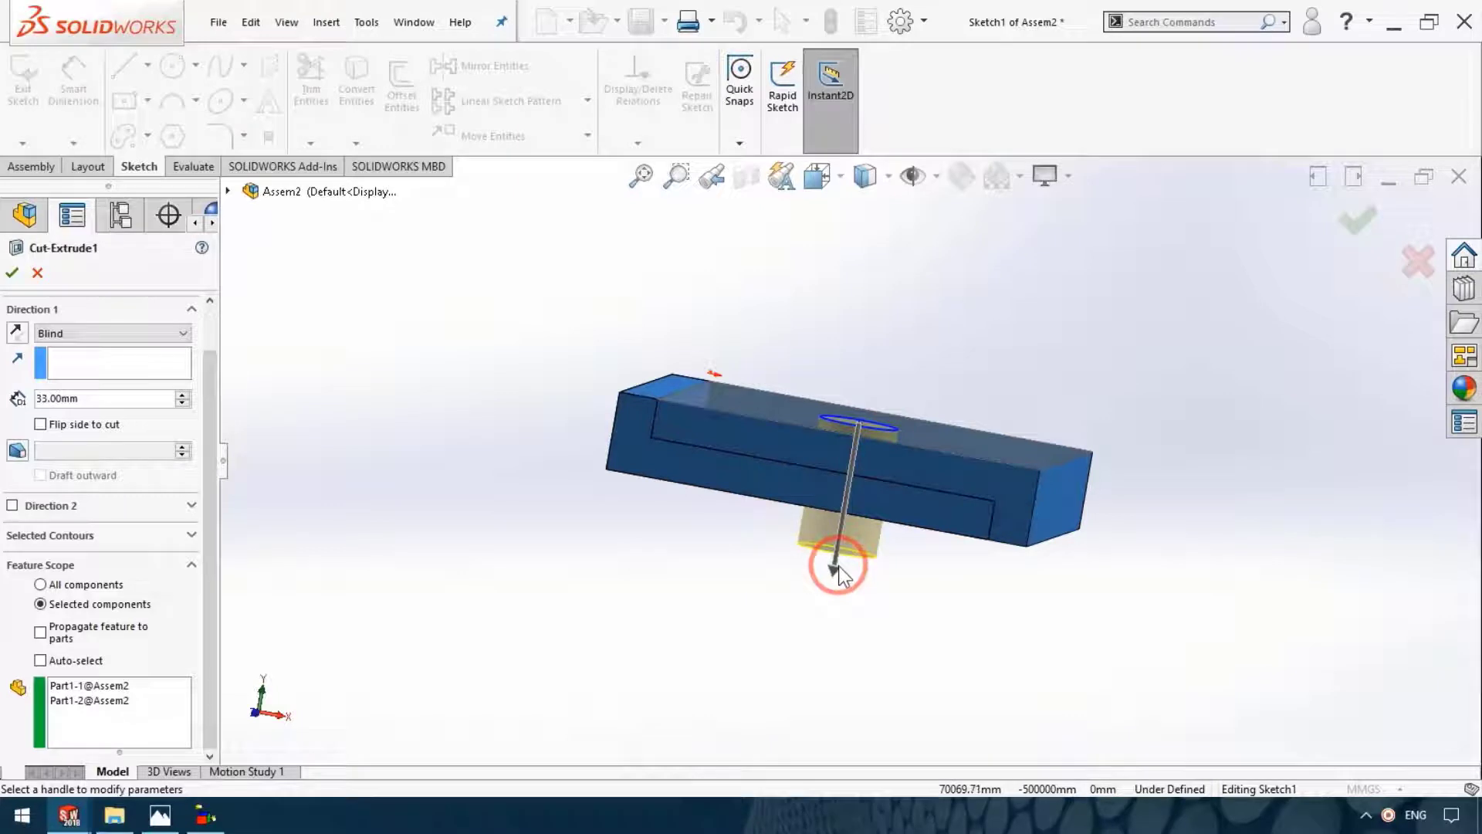
middle_drag(838, 571, 450, 694)
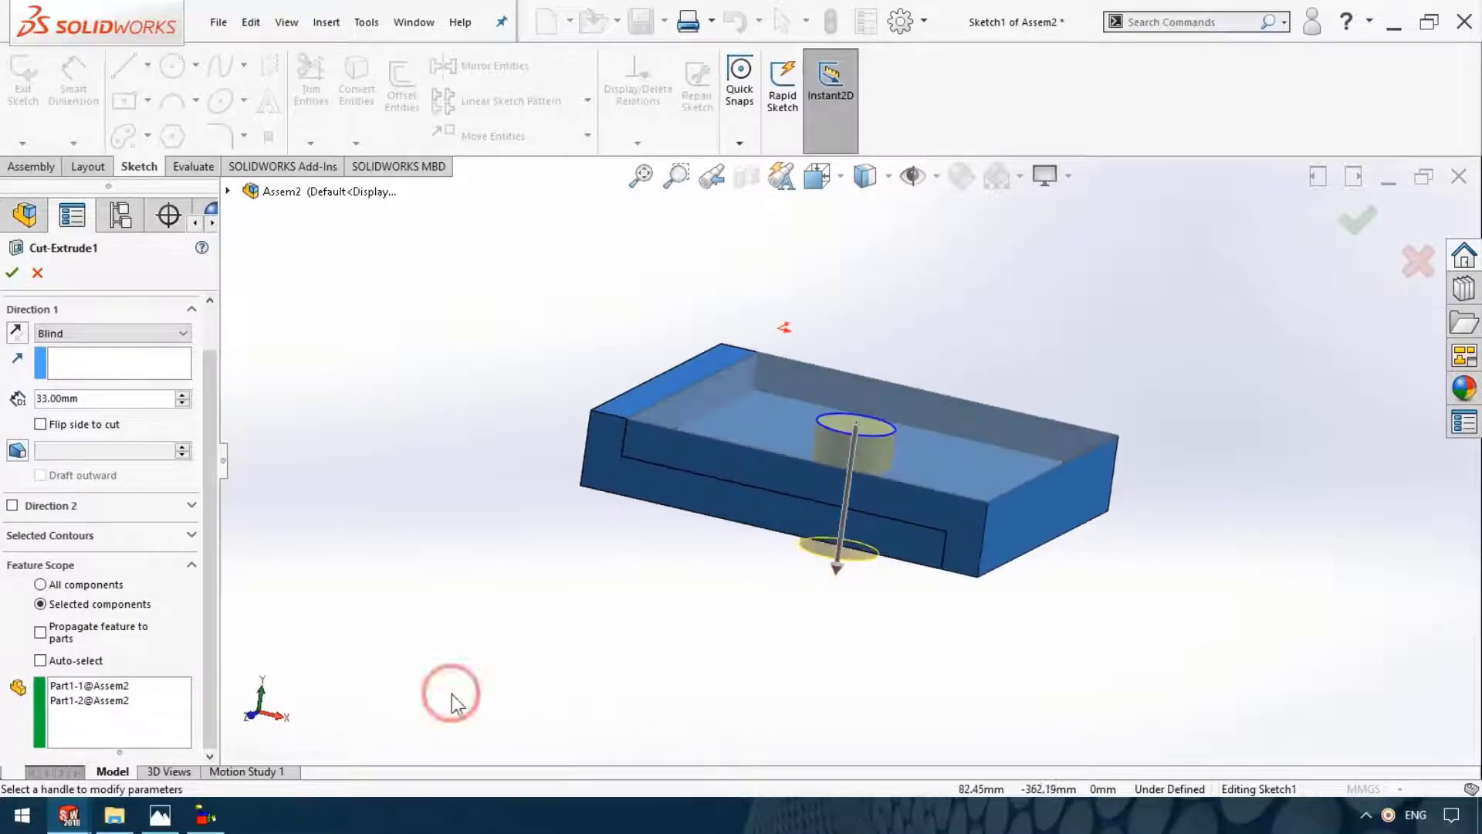
right_click(91, 699)
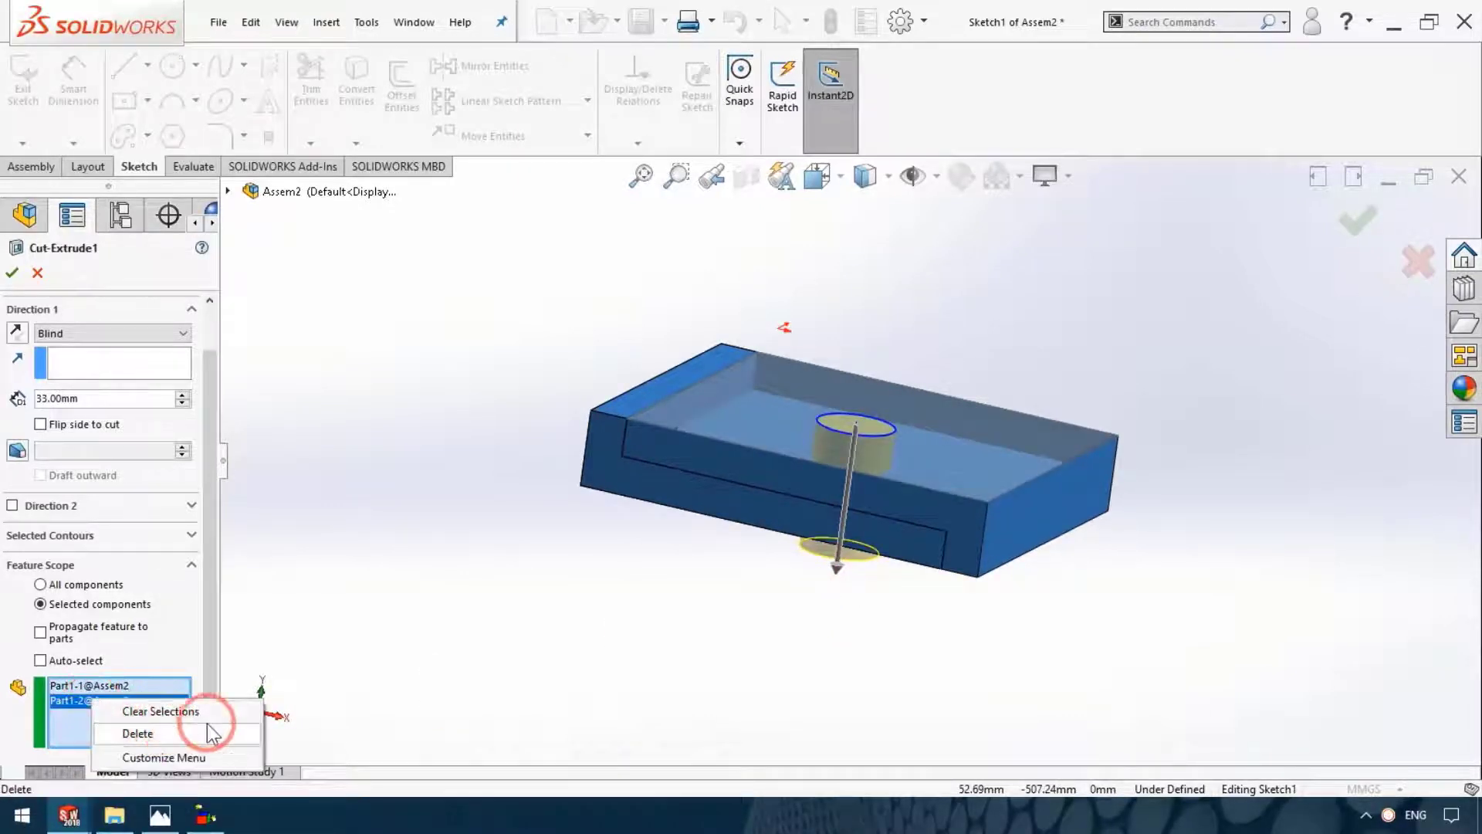
click(162, 711)
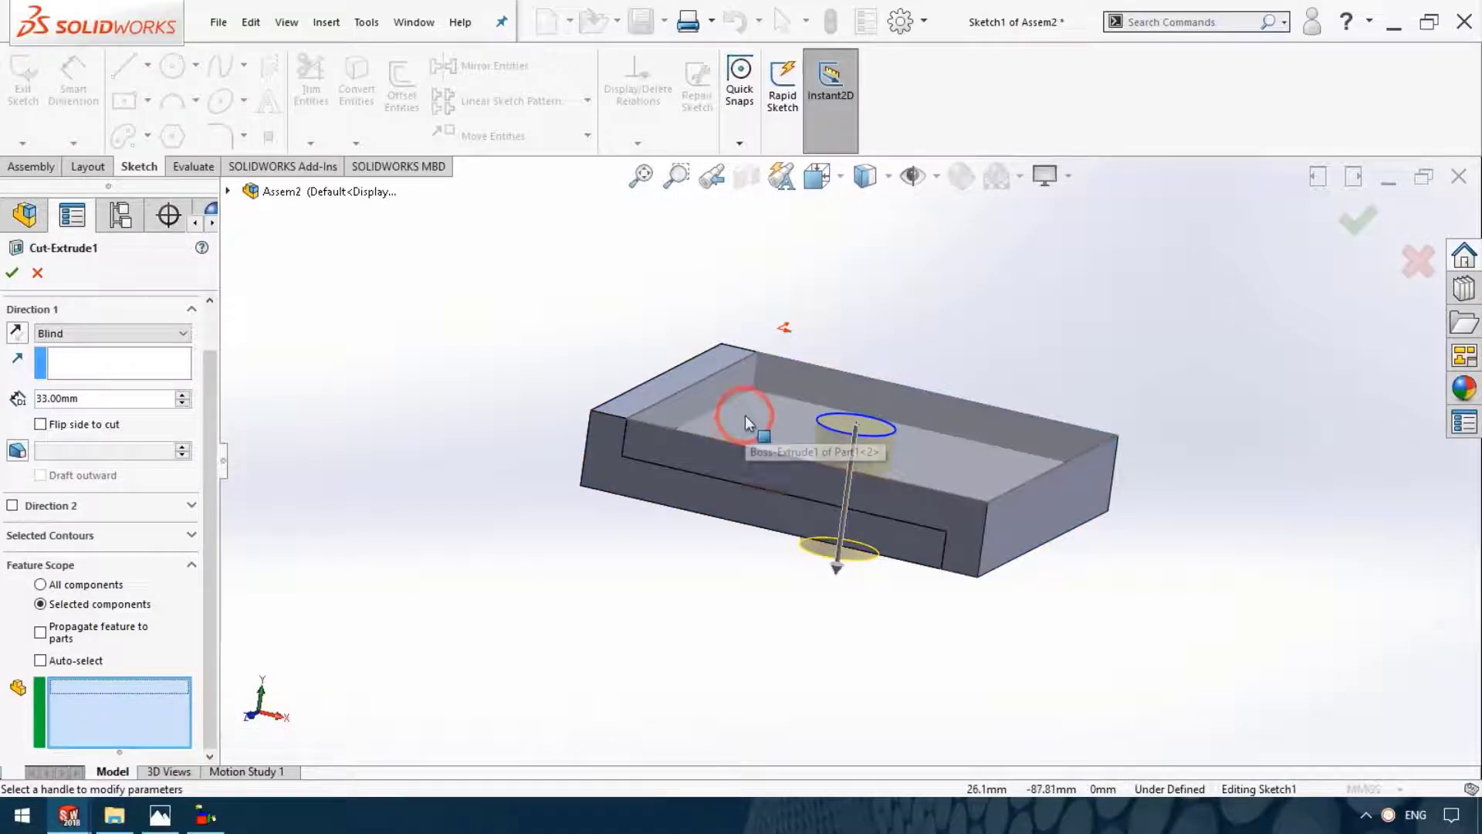
click(685, 493)
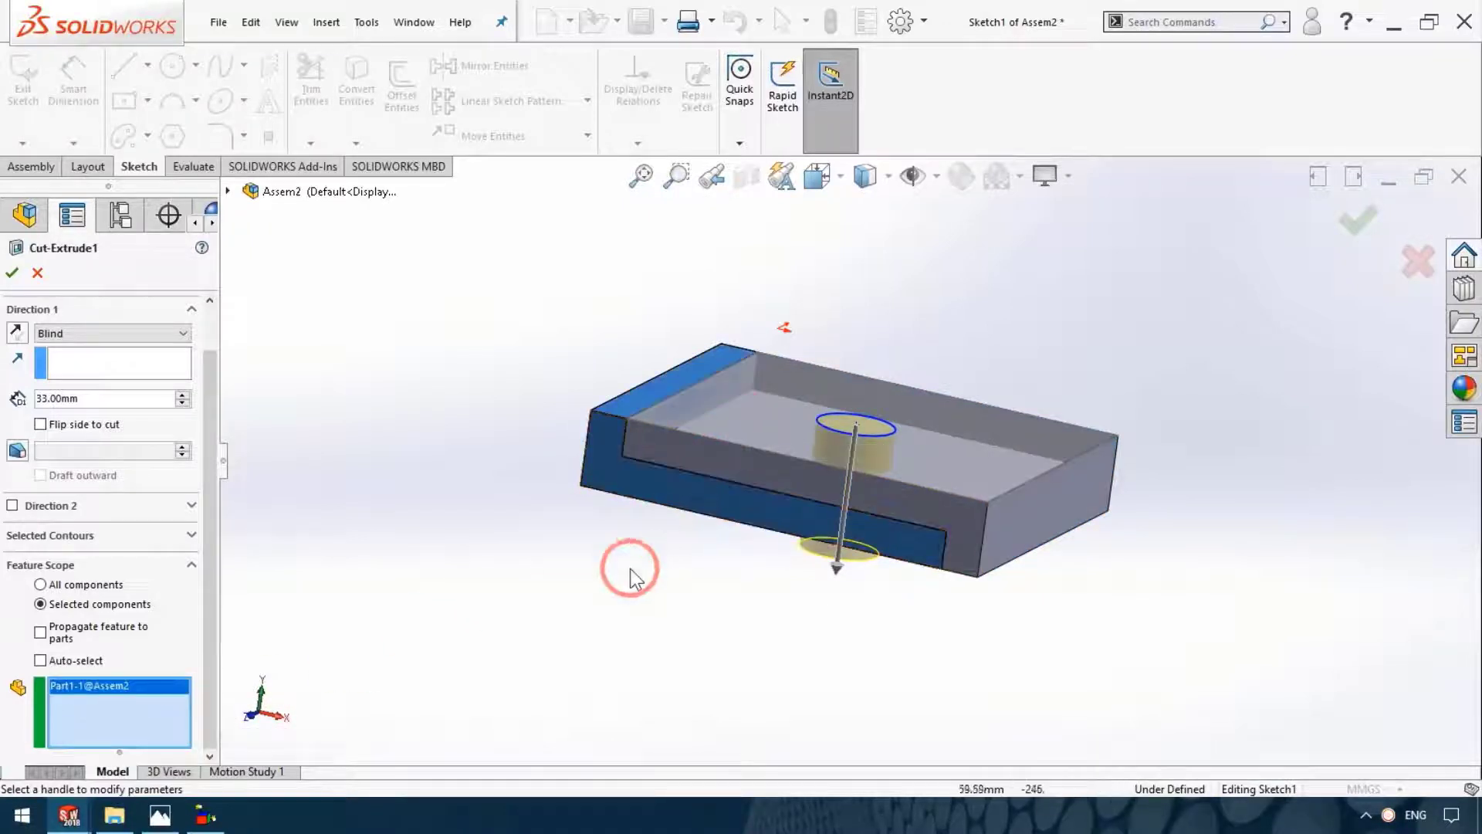
click(13, 275)
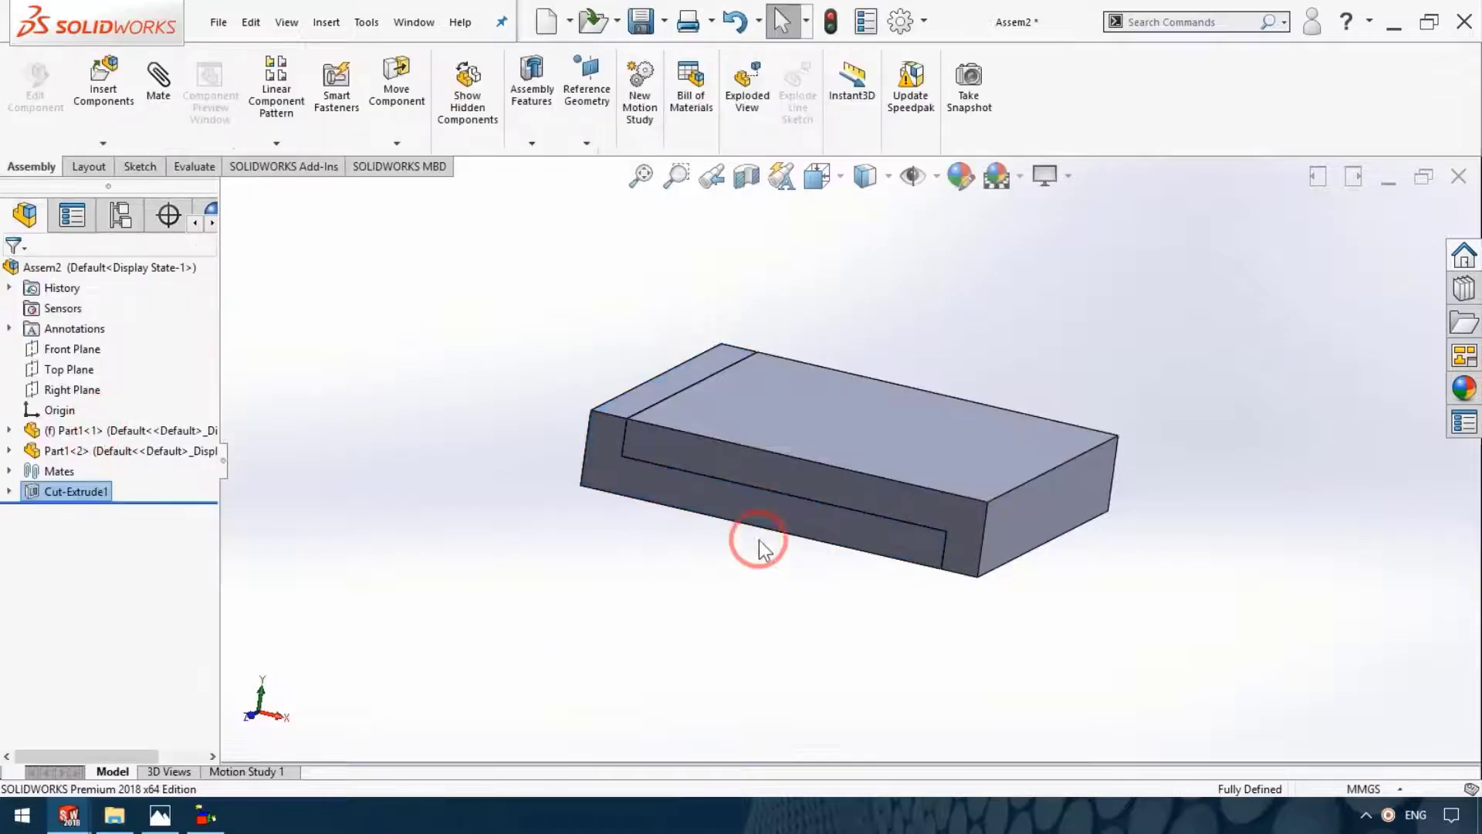
mouse_move(707, 626)
middle_down()
mouse_move(725, 403)
mouse_move(718, 229)
mouse_move(695, 228)
mouse_move(662, 291)
mouse_move(678, 373)
mouse_move(672, 487)
mouse_move(622, 347)
mouse_move(754, 391)
mouse_move(745, 642)
mouse_move(1026, 563)
mouse_move(949, 513)
middle_up()
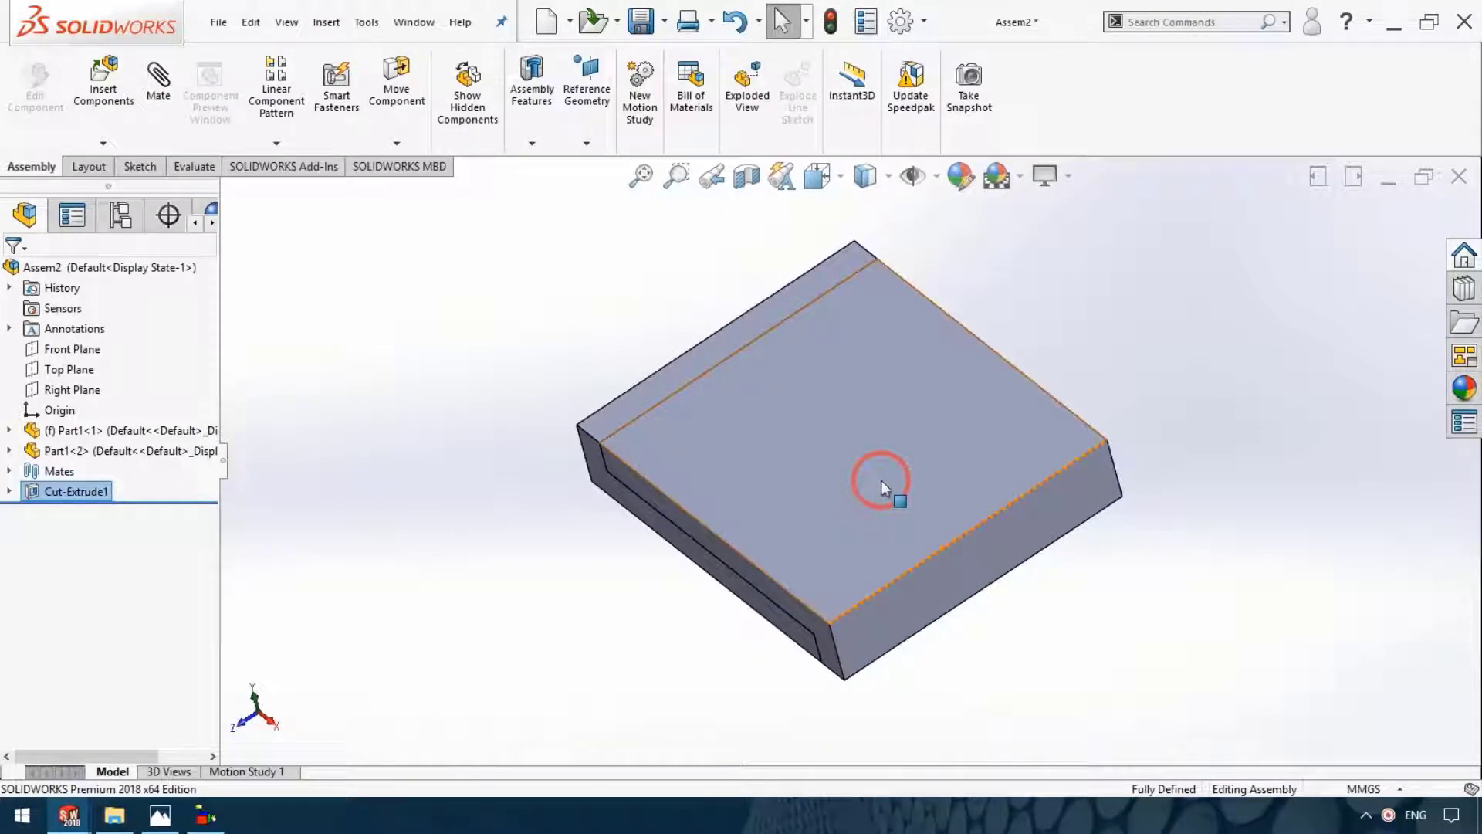
mouse_move(882, 480)
middle_down()
mouse_move(753, 562)
mouse_move(822, 352)
middle_up()
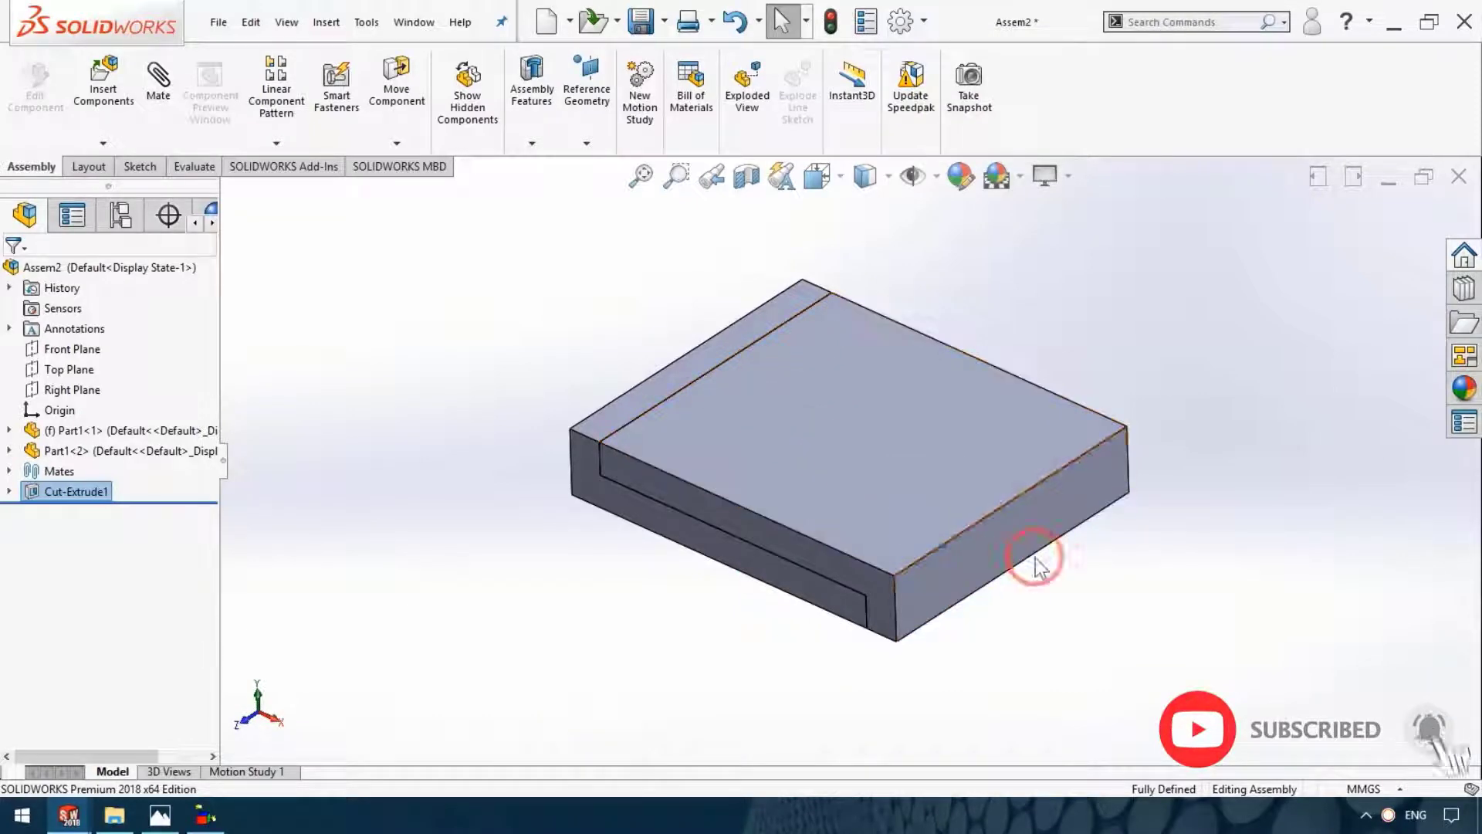
Save the assembly as Assem2.SLDASM on the Desktop
click(220, 23)
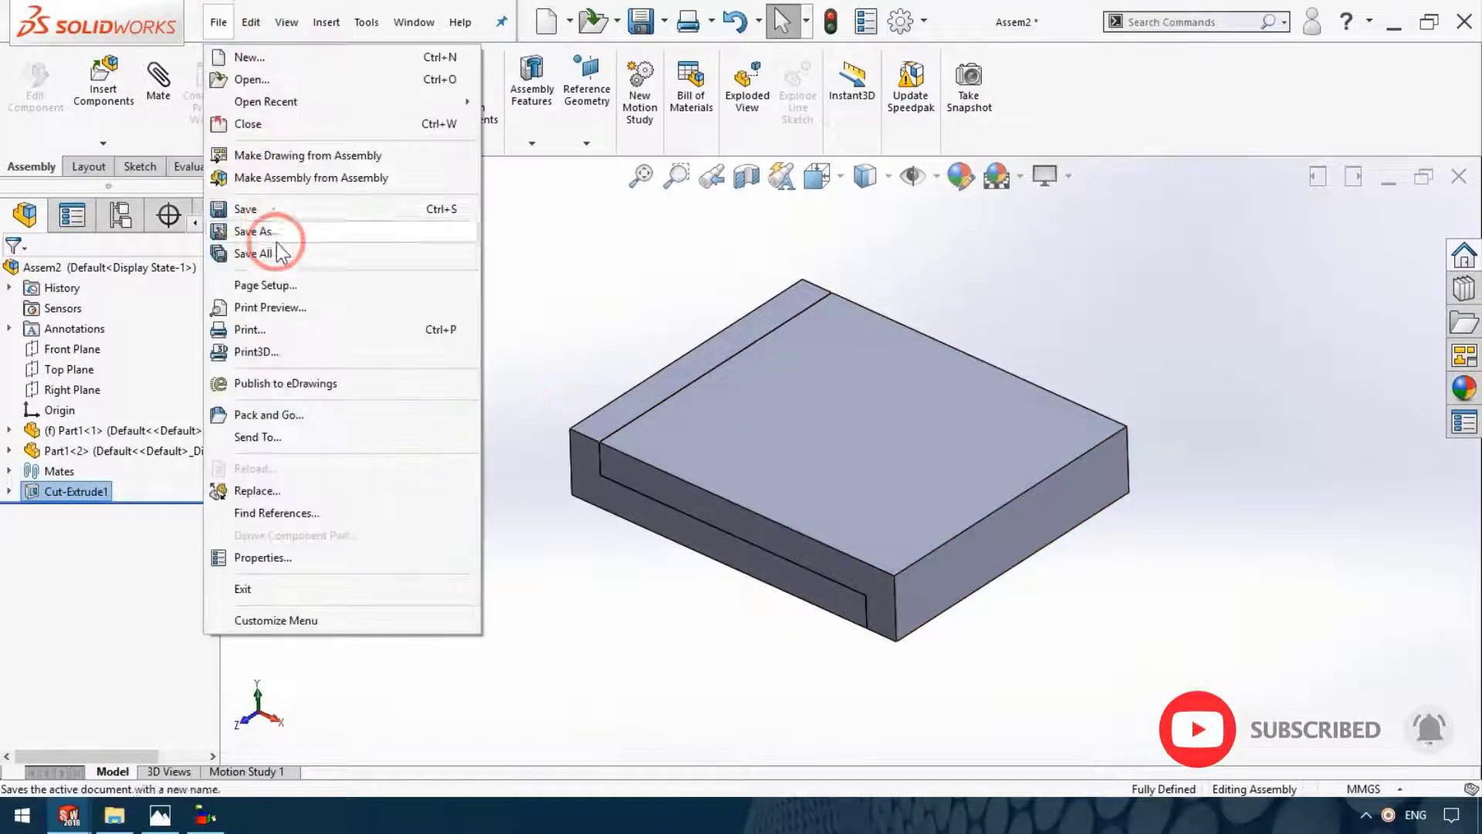
click(276, 233)
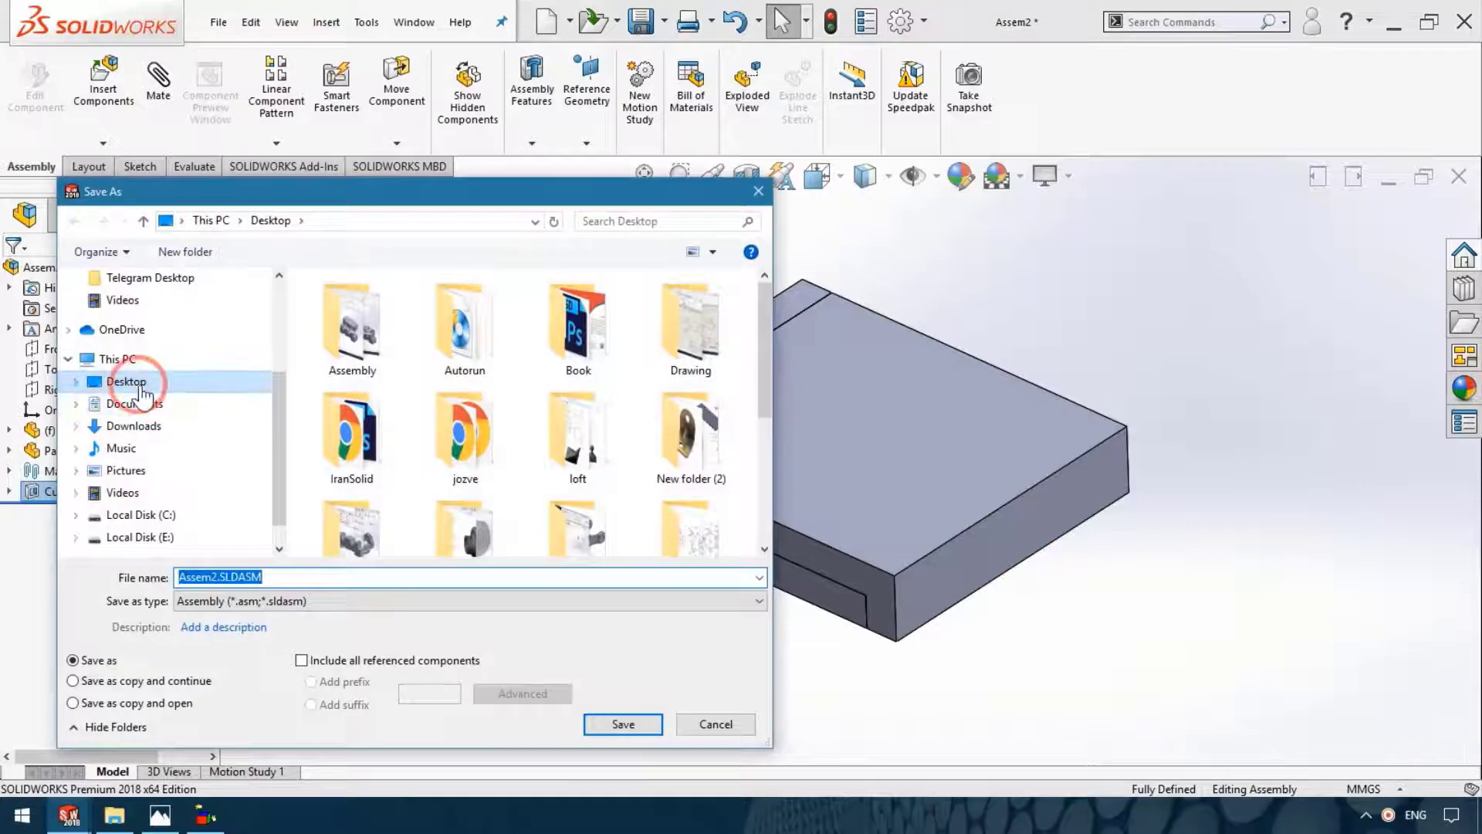
click(128, 381)
click(628, 727)
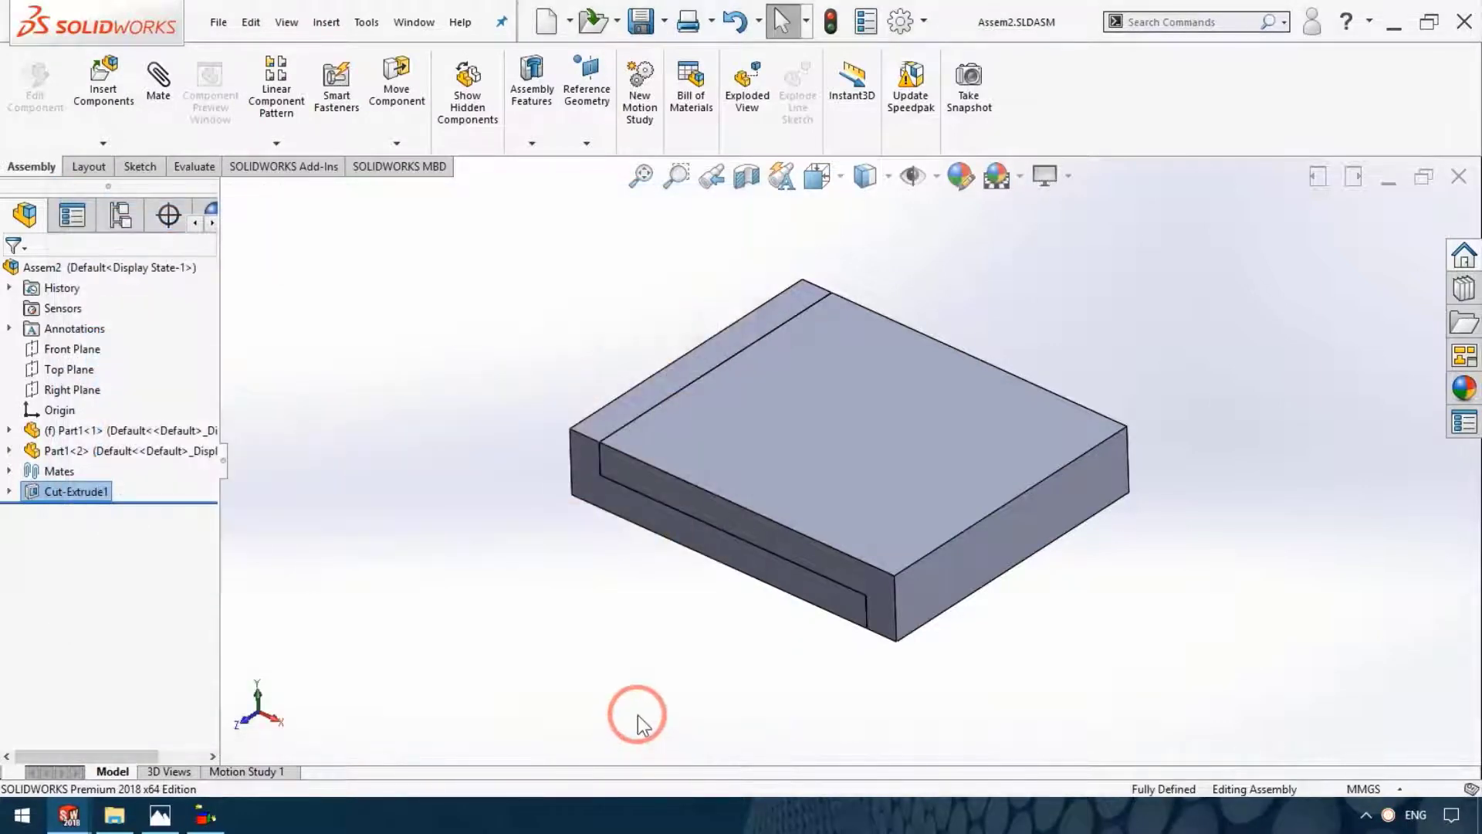
mouse_move(638, 722)
middle_down()
mouse_move(936, 585)
mouse_move(976, 397)
mouse_move(969, 434)
mouse_move(561, 127)
middle_up()
Check Part1.SLDPRT has no hole, then return to the Assem2 assembly
click(413, 22)
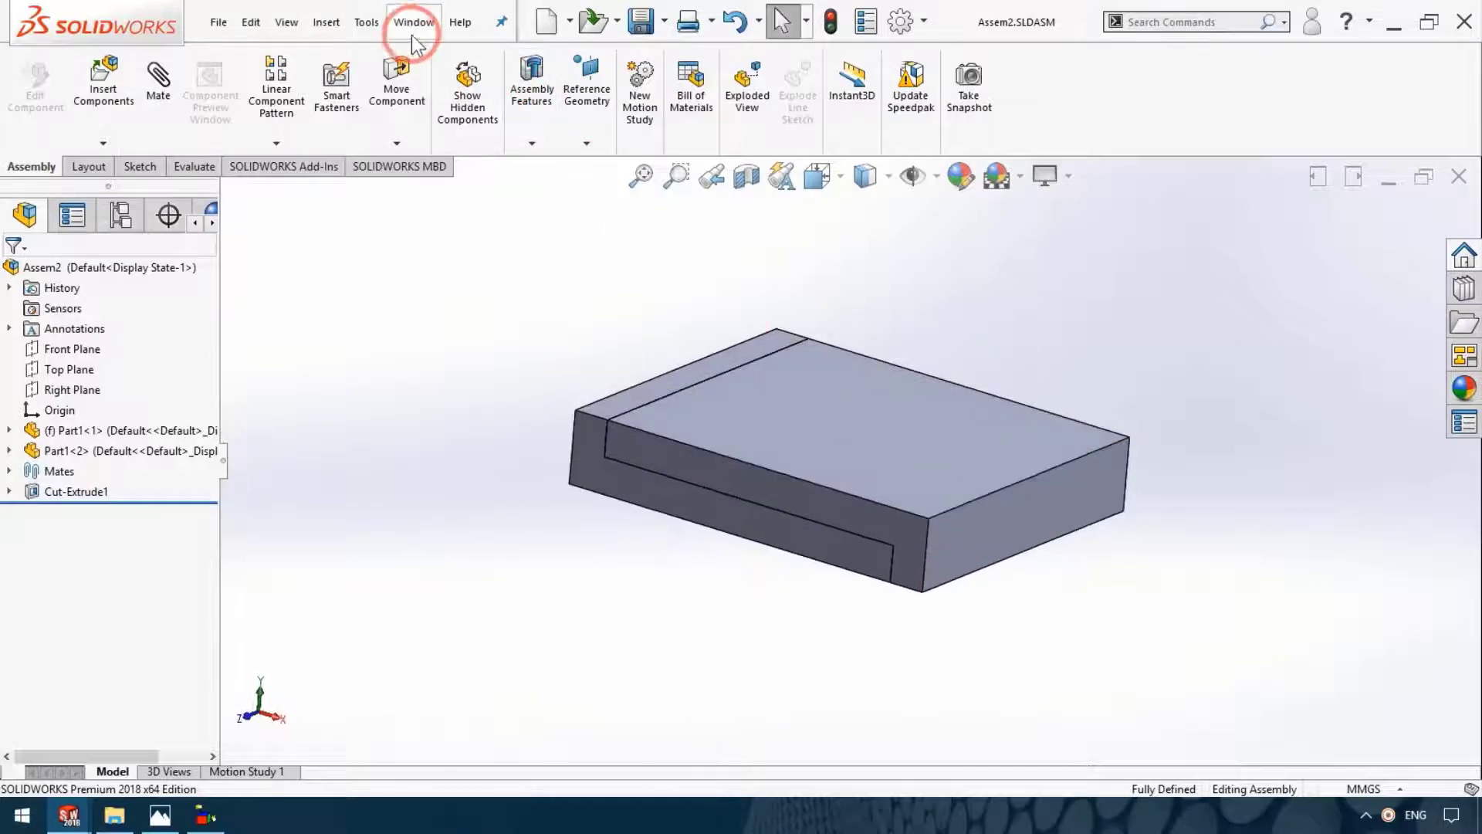
click(453, 248)
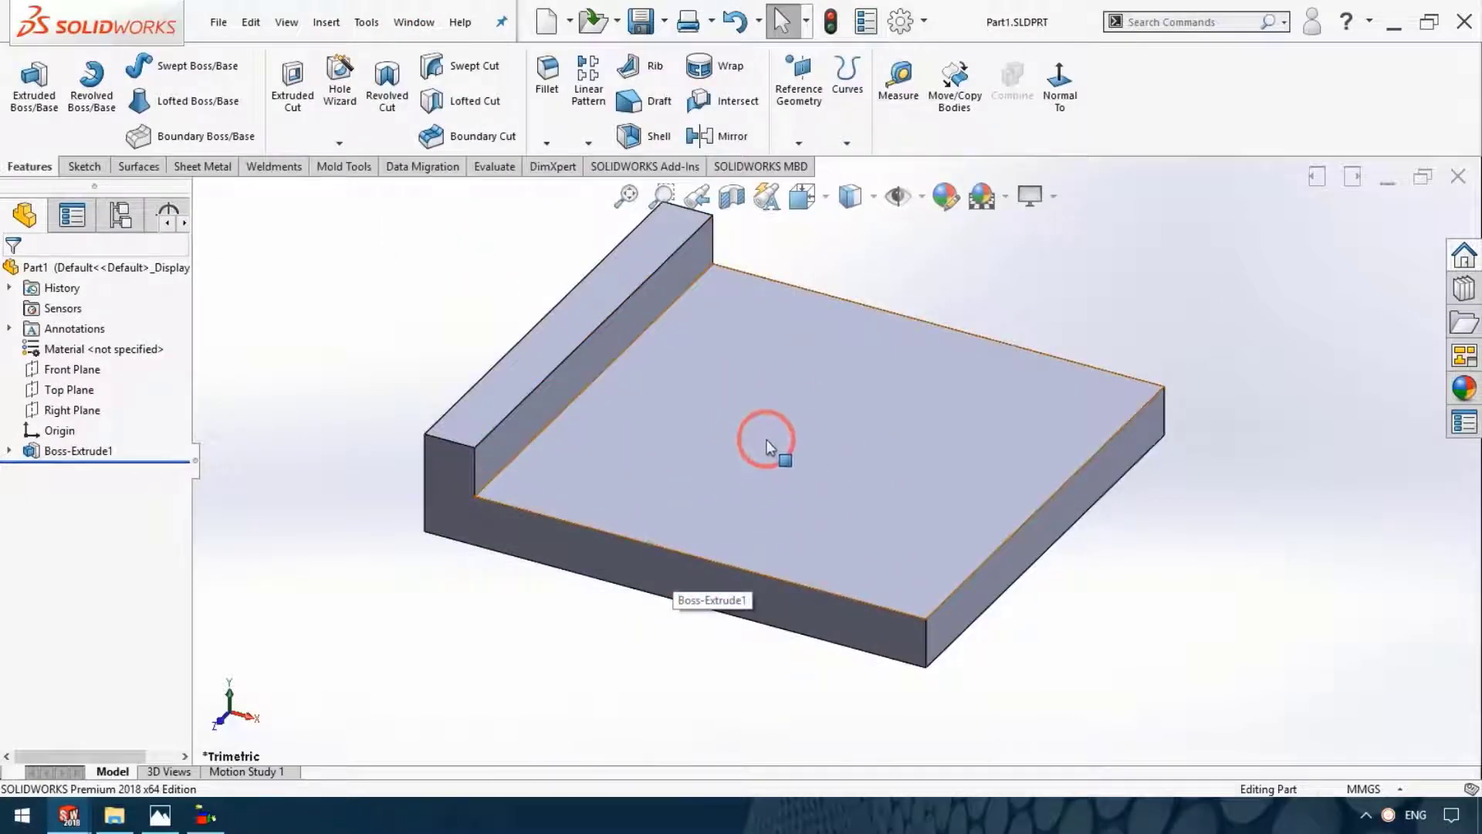
click(413, 22)
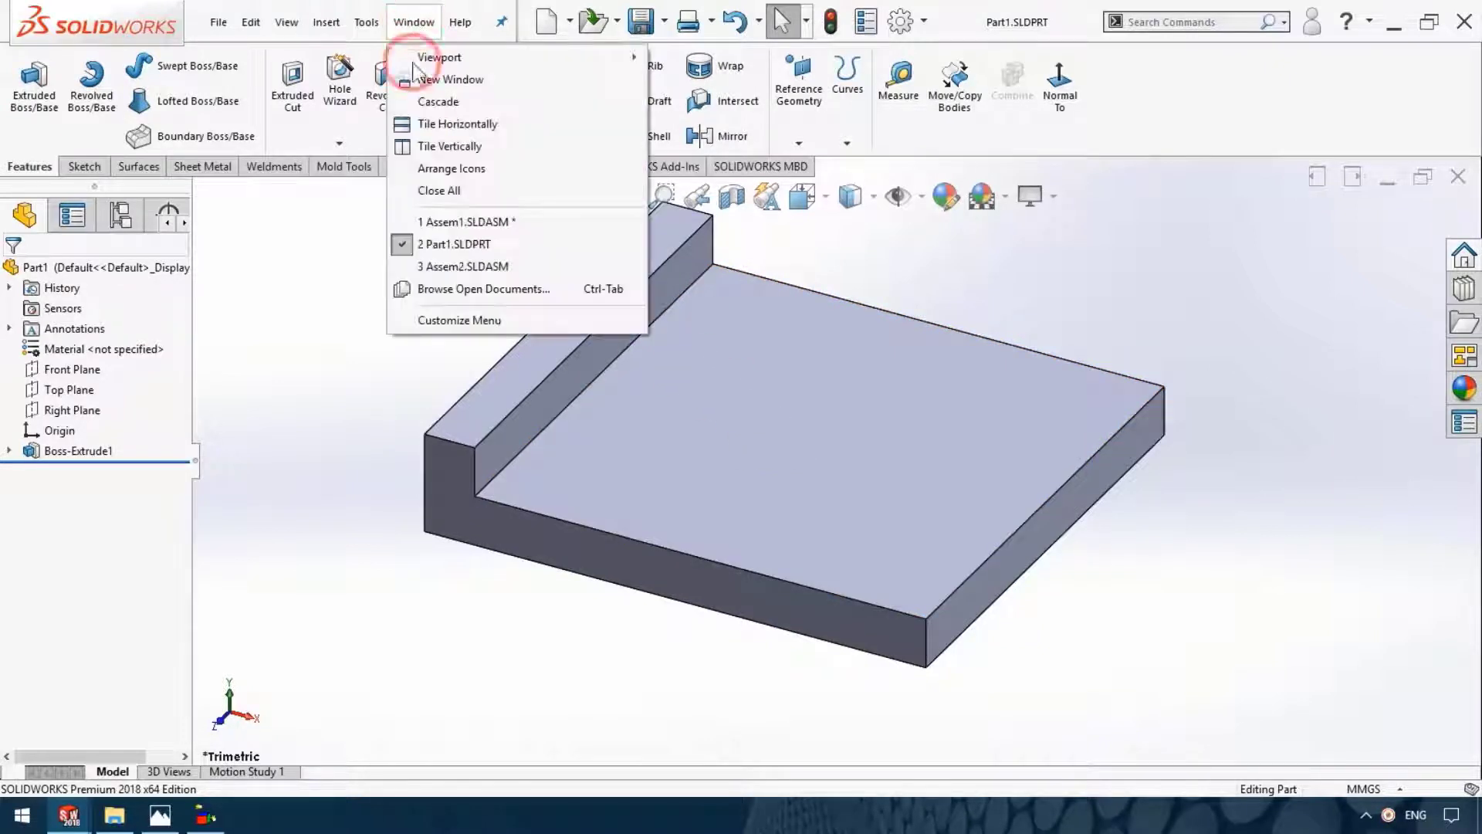
click(430, 267)
mouse_move(725, 485)
middle_down()
mouse_move(840, 420)
mouse_move(850, 281)
mouse_move(807, 353)
mouse_move(840, 457)
mouse_move(795, 510)
middle_up()
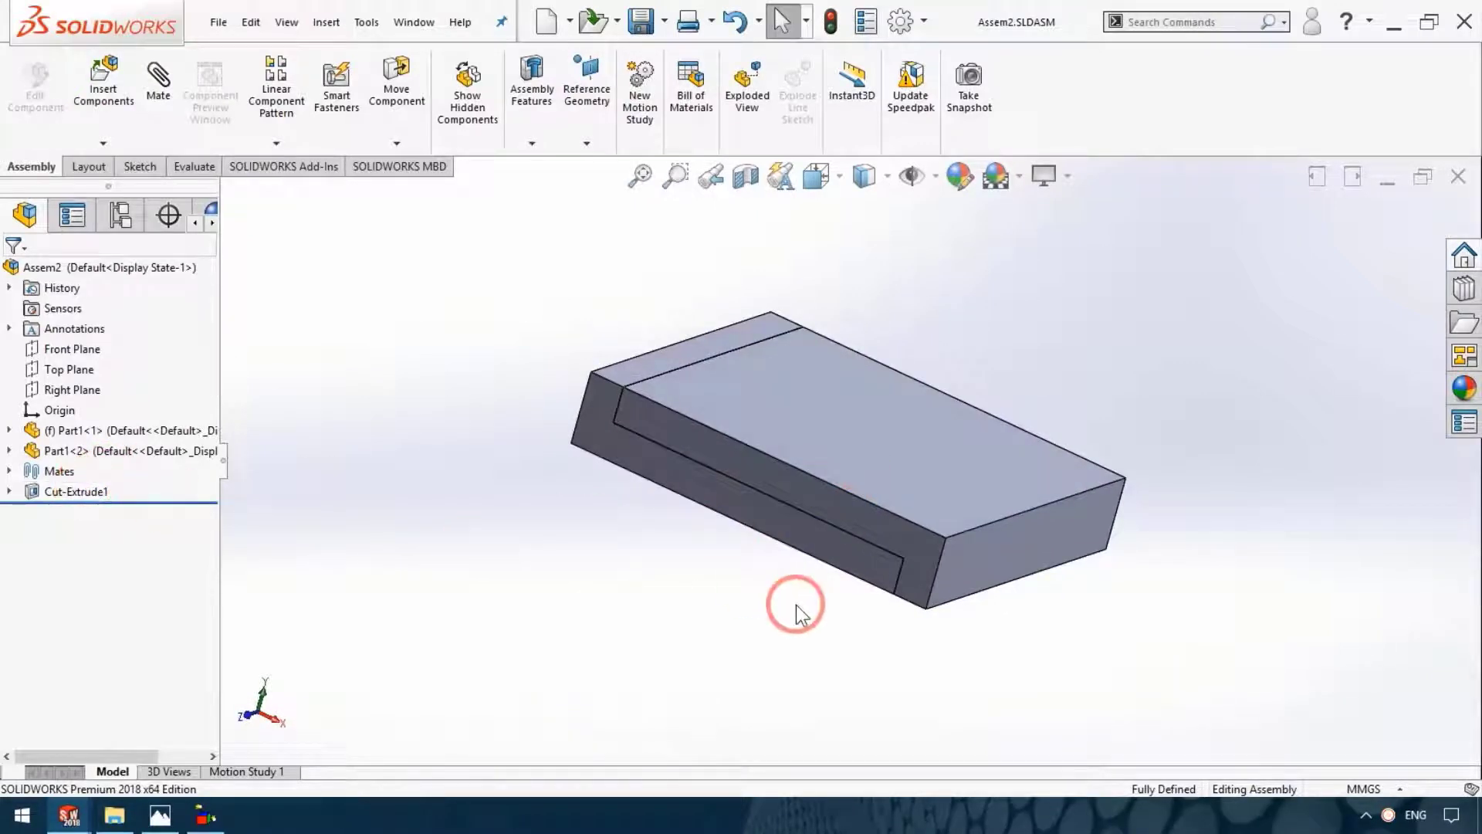
middle_drag(795, 605, 833, 606)
Edit Cut-Extrude1 to cut both Part1-1 and Part1-2 with Propagate feature to parts on
right_click(91, 491)
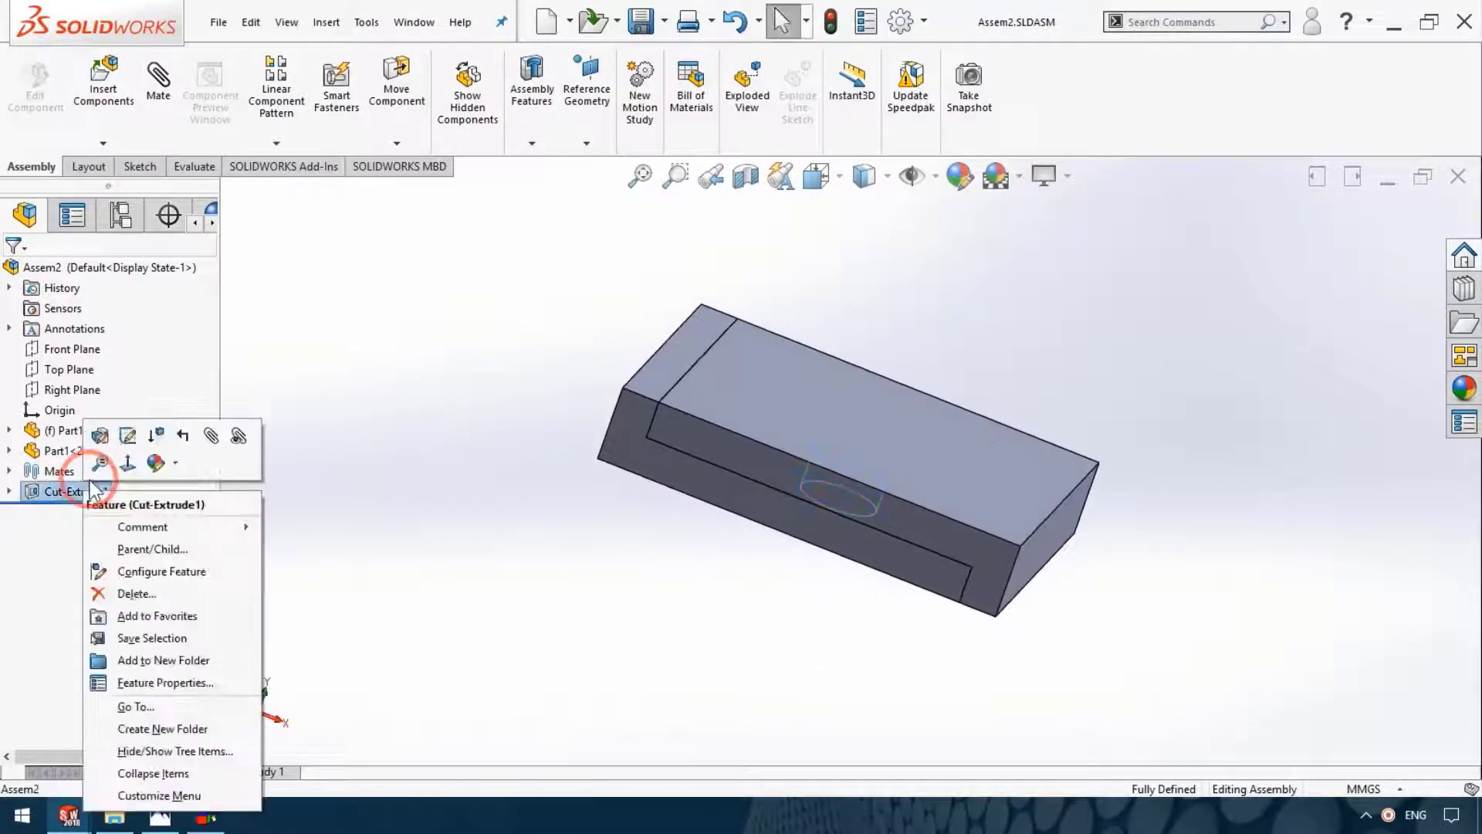
click(99, 435)
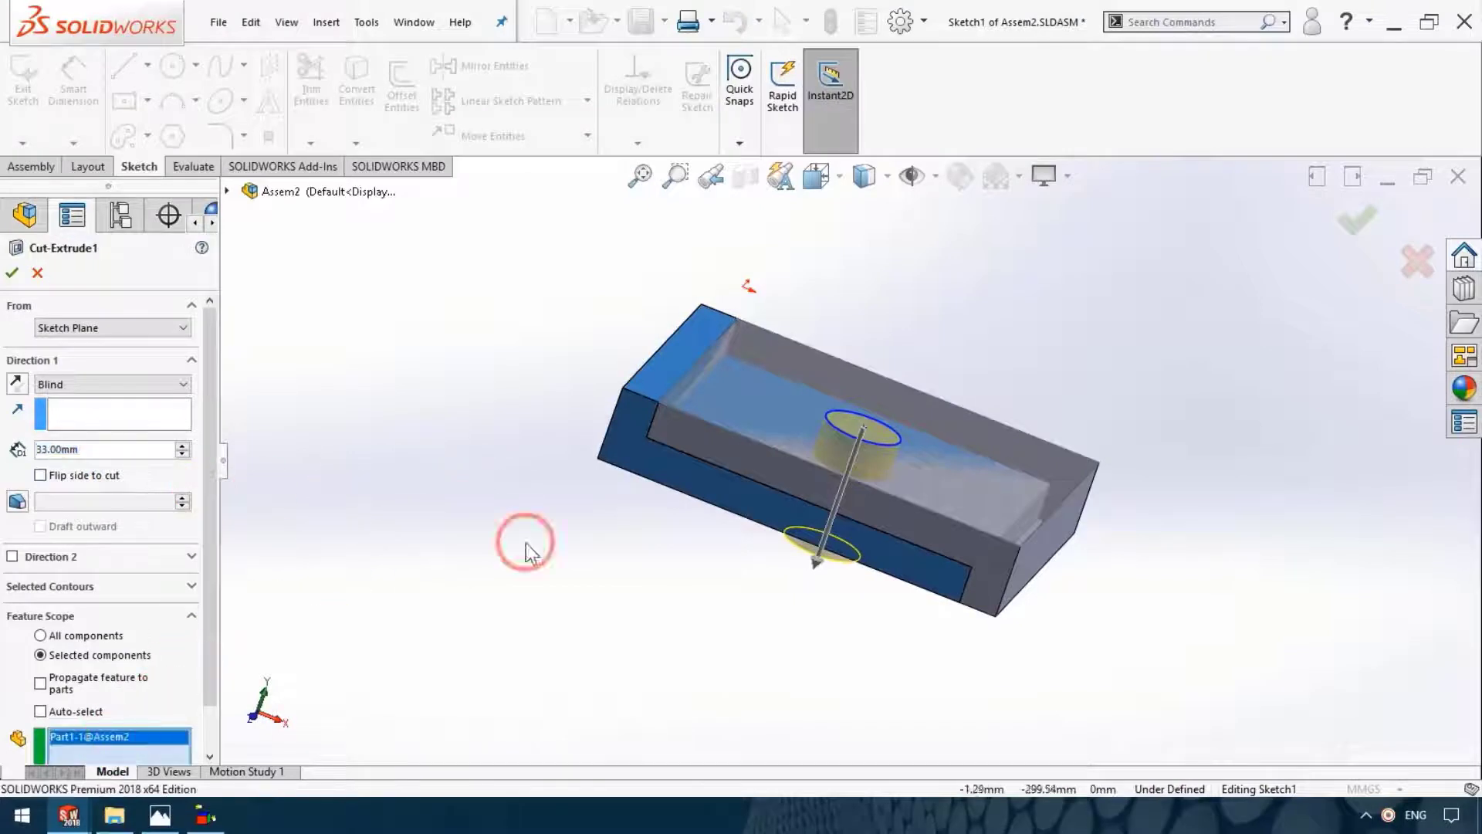
click(782, 394)
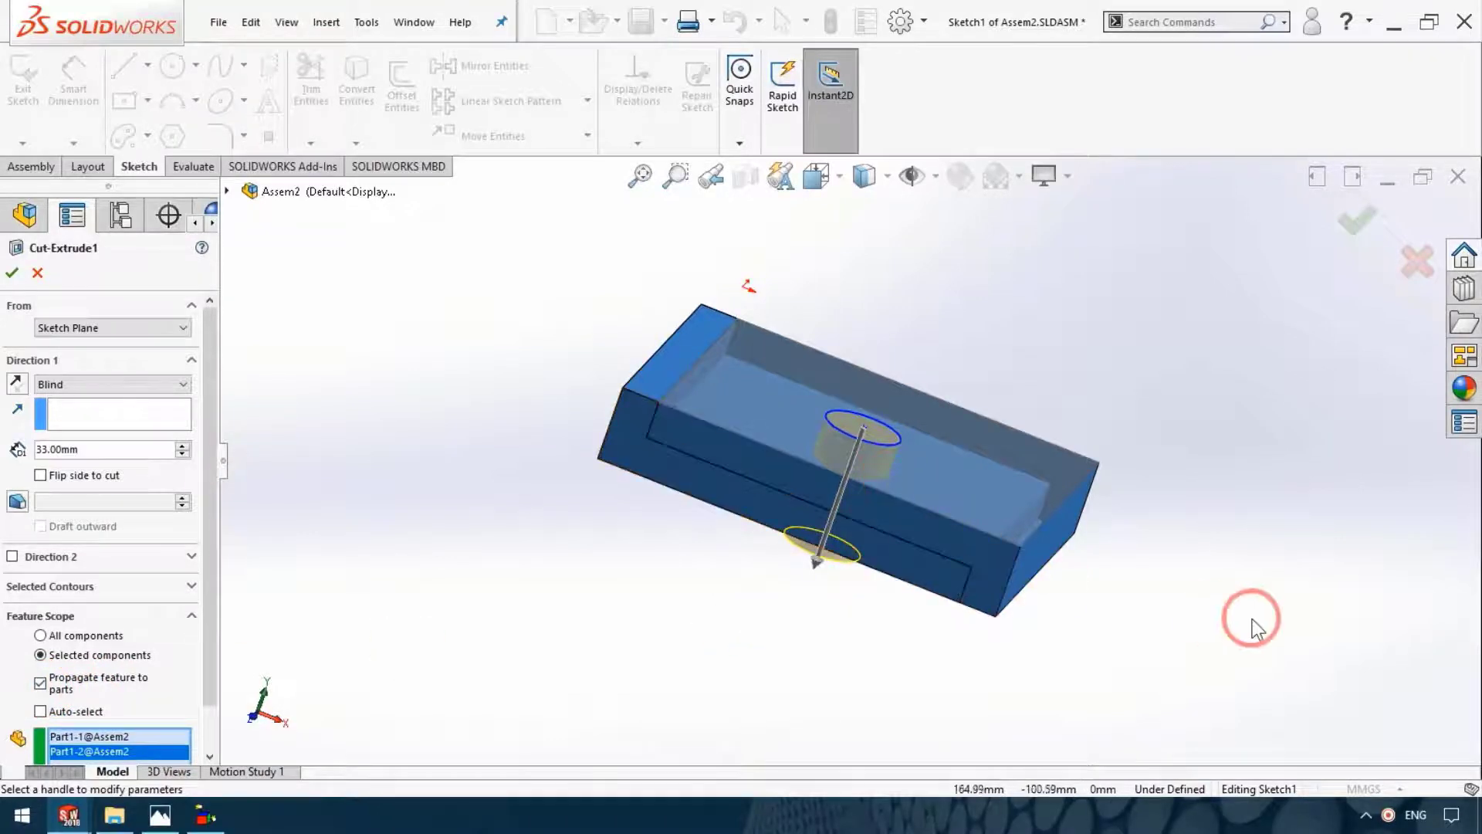
mouse_move(1253, 619)
middle_down()
mouse_move(1290, 556)
mouse_move(1322, 563)
mouse_move(718, 304)
mouse_move(651, 341)
mouse_move(718, 506)
mouse_move(330, 182)
middle_up()
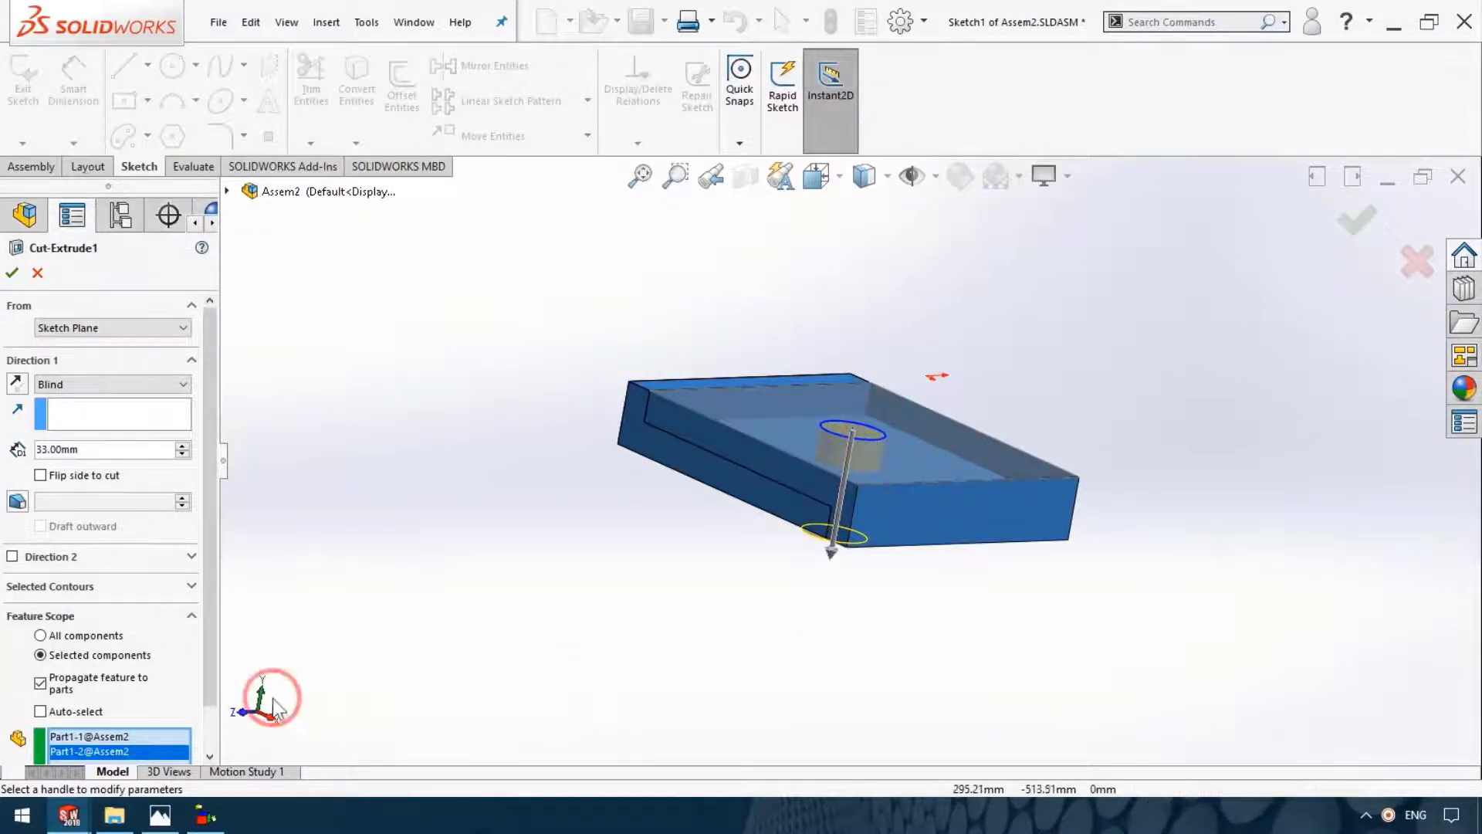
mouse_move(710, 651)
middle_down()
mouse_move(867, 623)
mouse_move(521, 620)
middle_up()
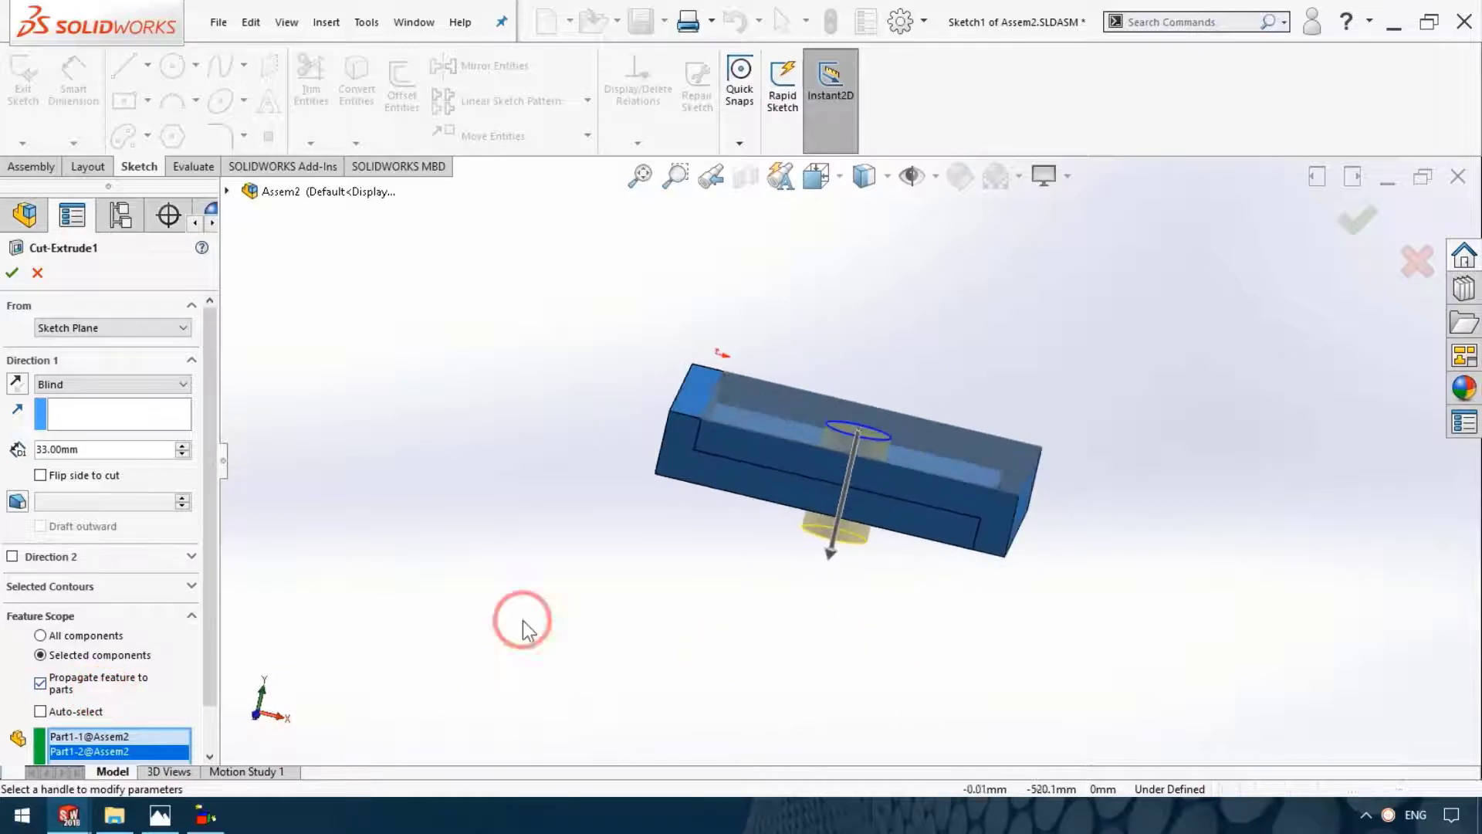
click(12, 274)
mouse_move(841, 428)
middle_down()
mouse_move(759, 647)
mouse_move(837, 480)
mouse_move(777, 602)
mouse_move(646, 463)
mouse_move(854, 433)
middle_up()
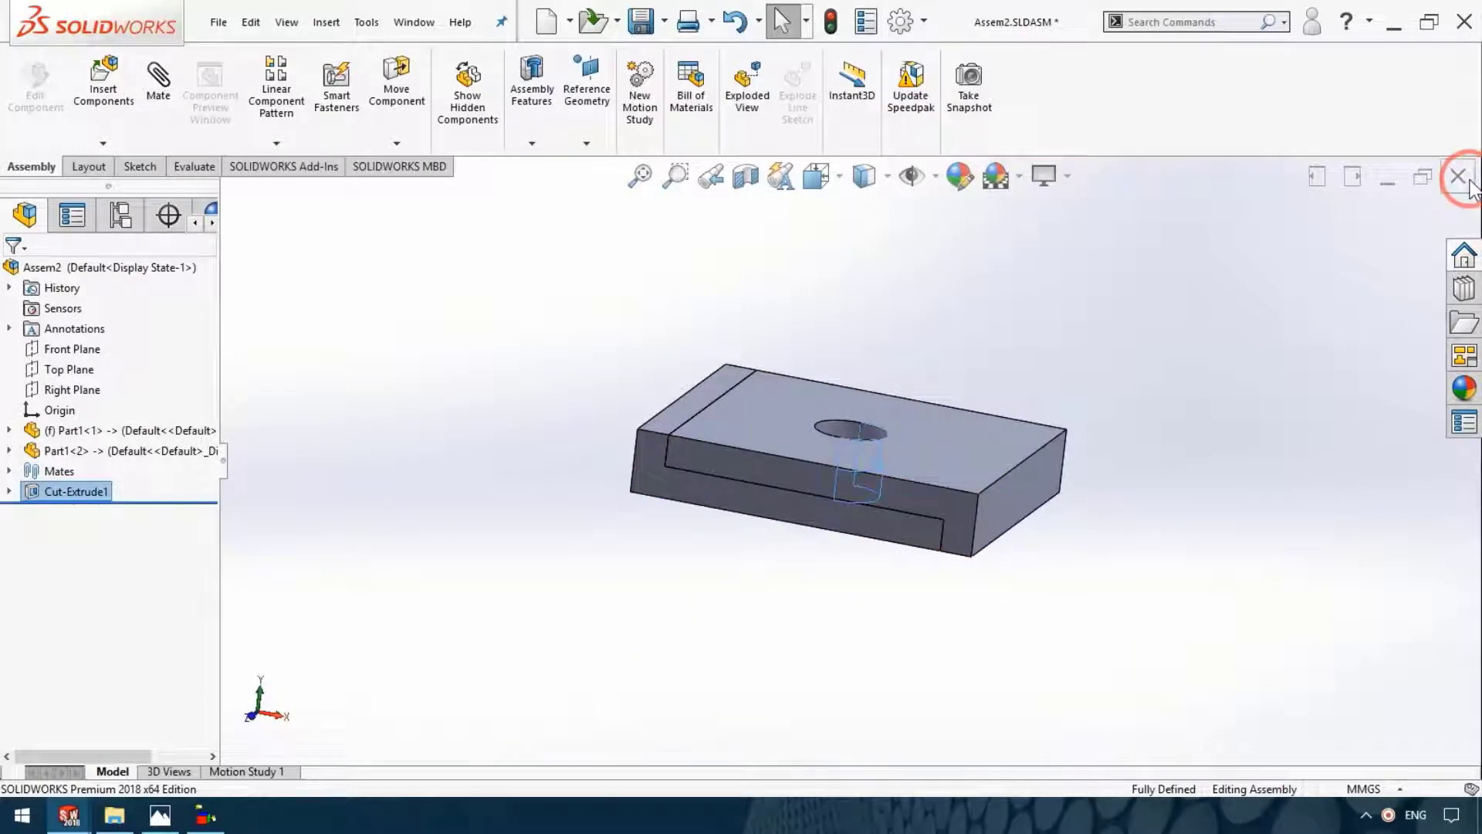
Save the assembly and its modified part, then switch to Part1.SLDPRT
key(ctrl+s)
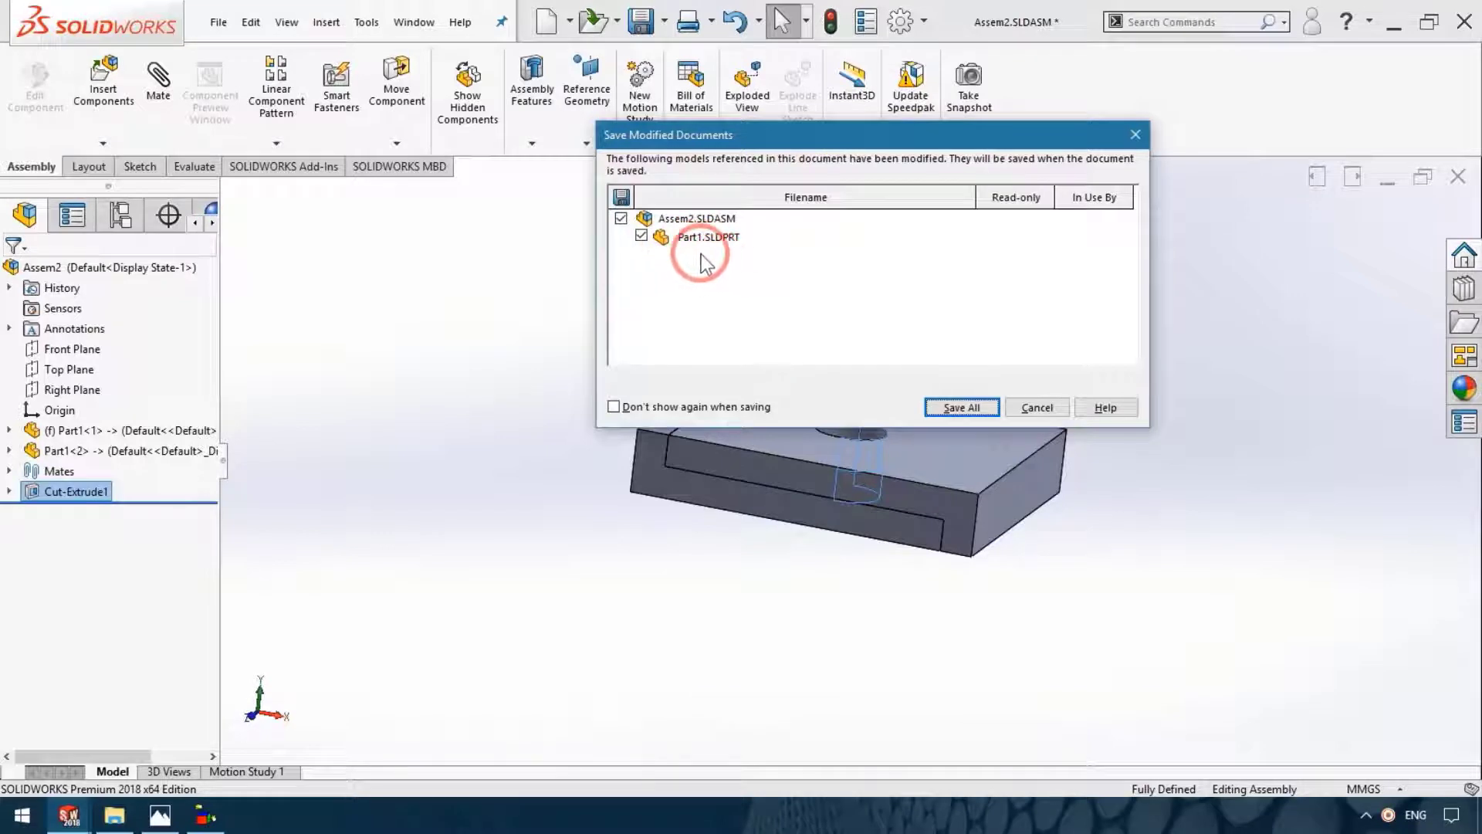
click(963, 421)
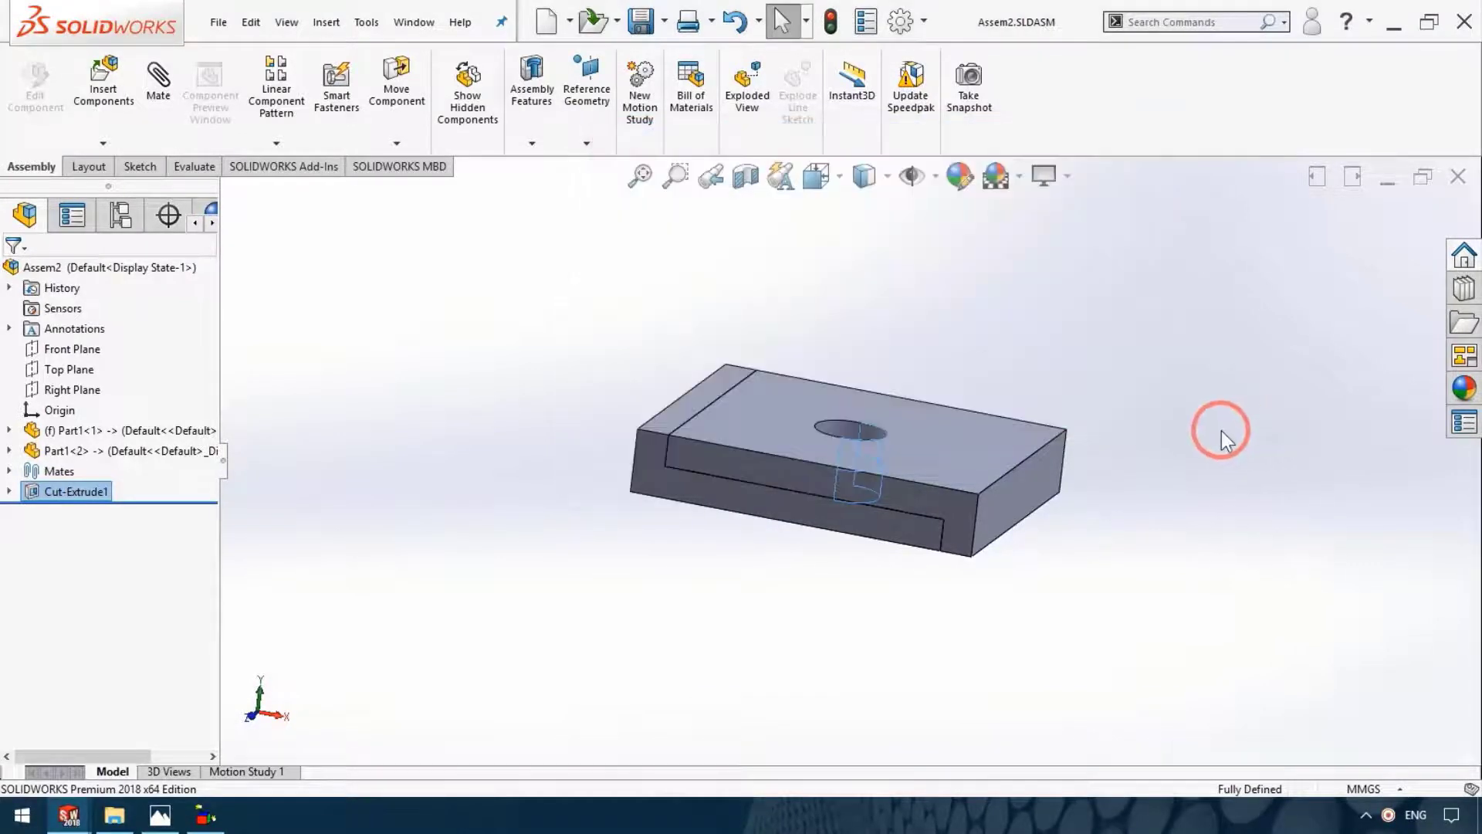
click(414, 22)
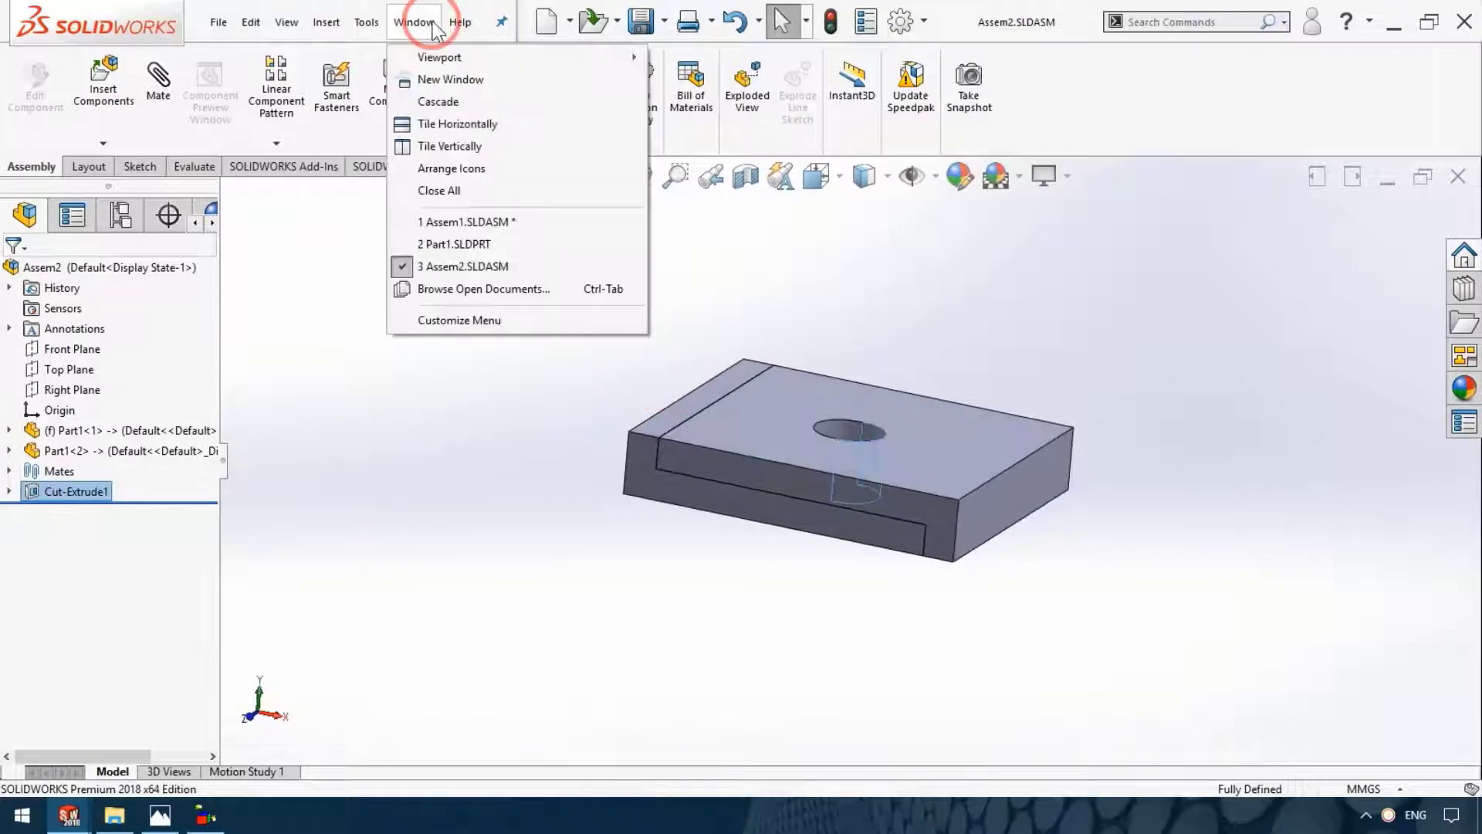
click(484, 244)
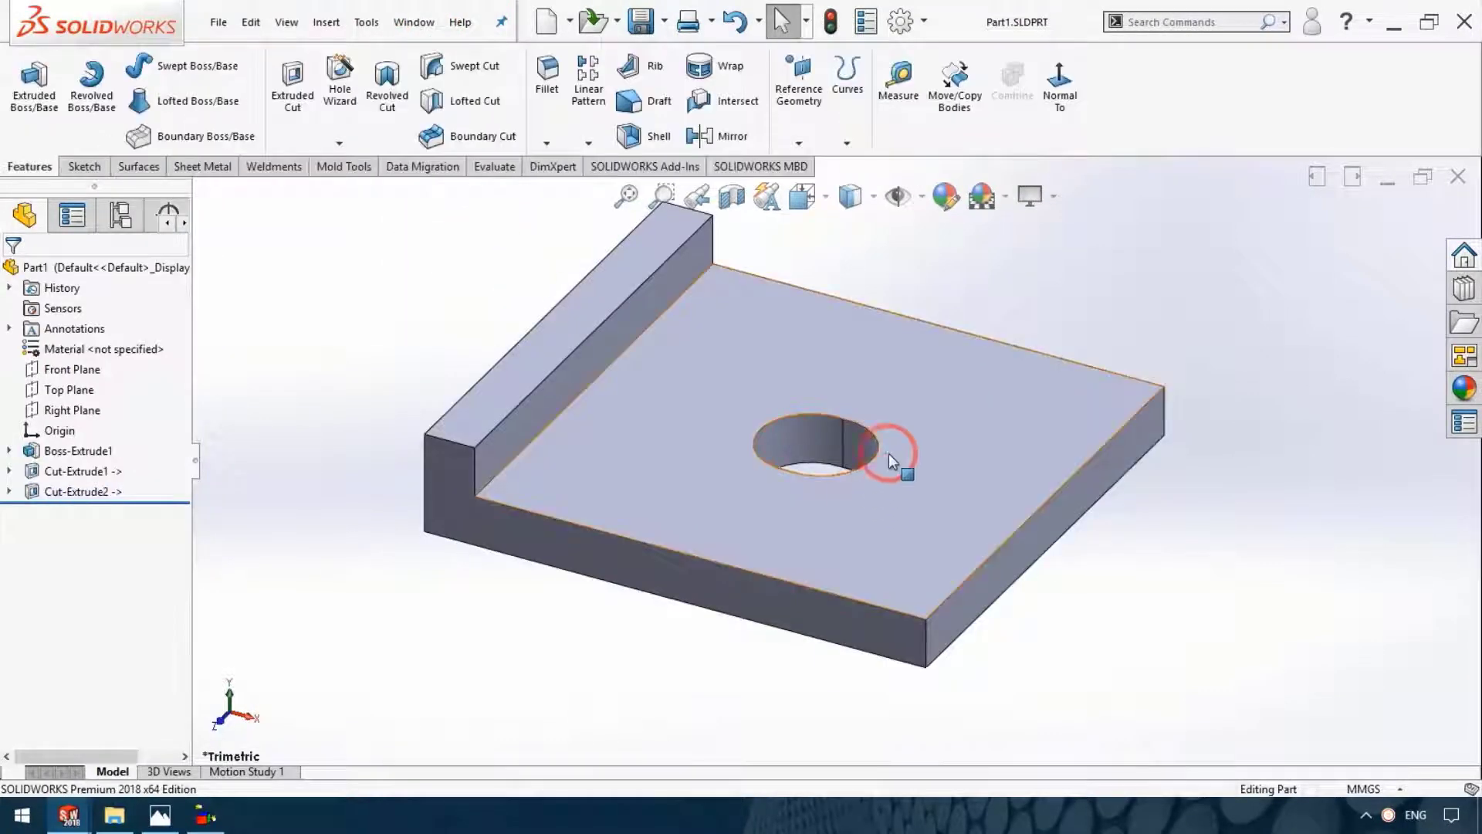
Inspect the propagated Cut-Extrude2 hole in Part1, then return to Assem2
mouse_move(785, 466)
middle_down()
mouse_move(811, 563)
mouse_move(821, 735)
mouse_move(803, 609)
middle_up()
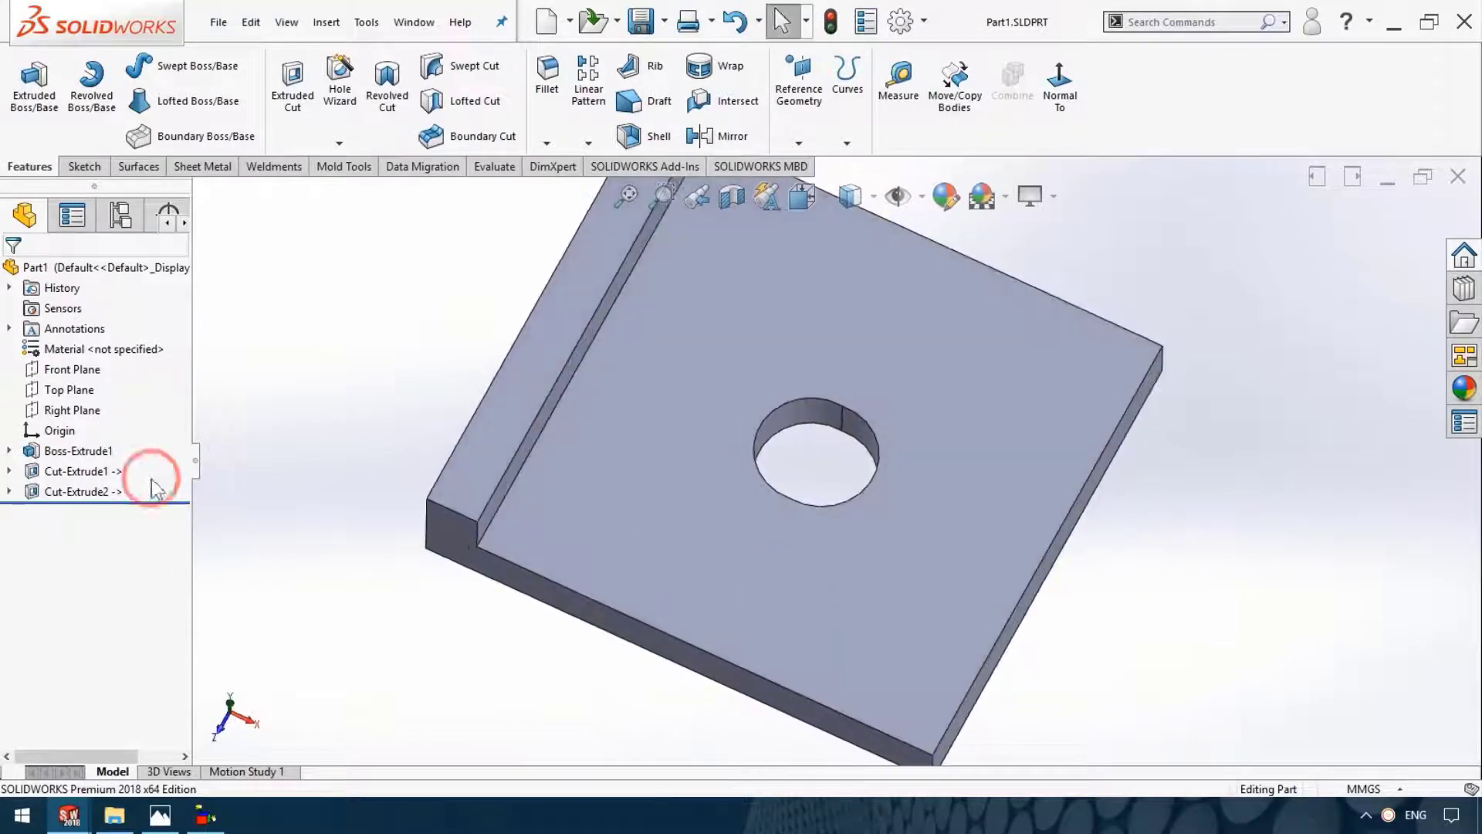
mouse_move(694, 556)
middle_down()
mouse_move(721, 344)
mouse_move(701, 432)
mouse_move(612, 321)
middle_up()
click(413, 22)
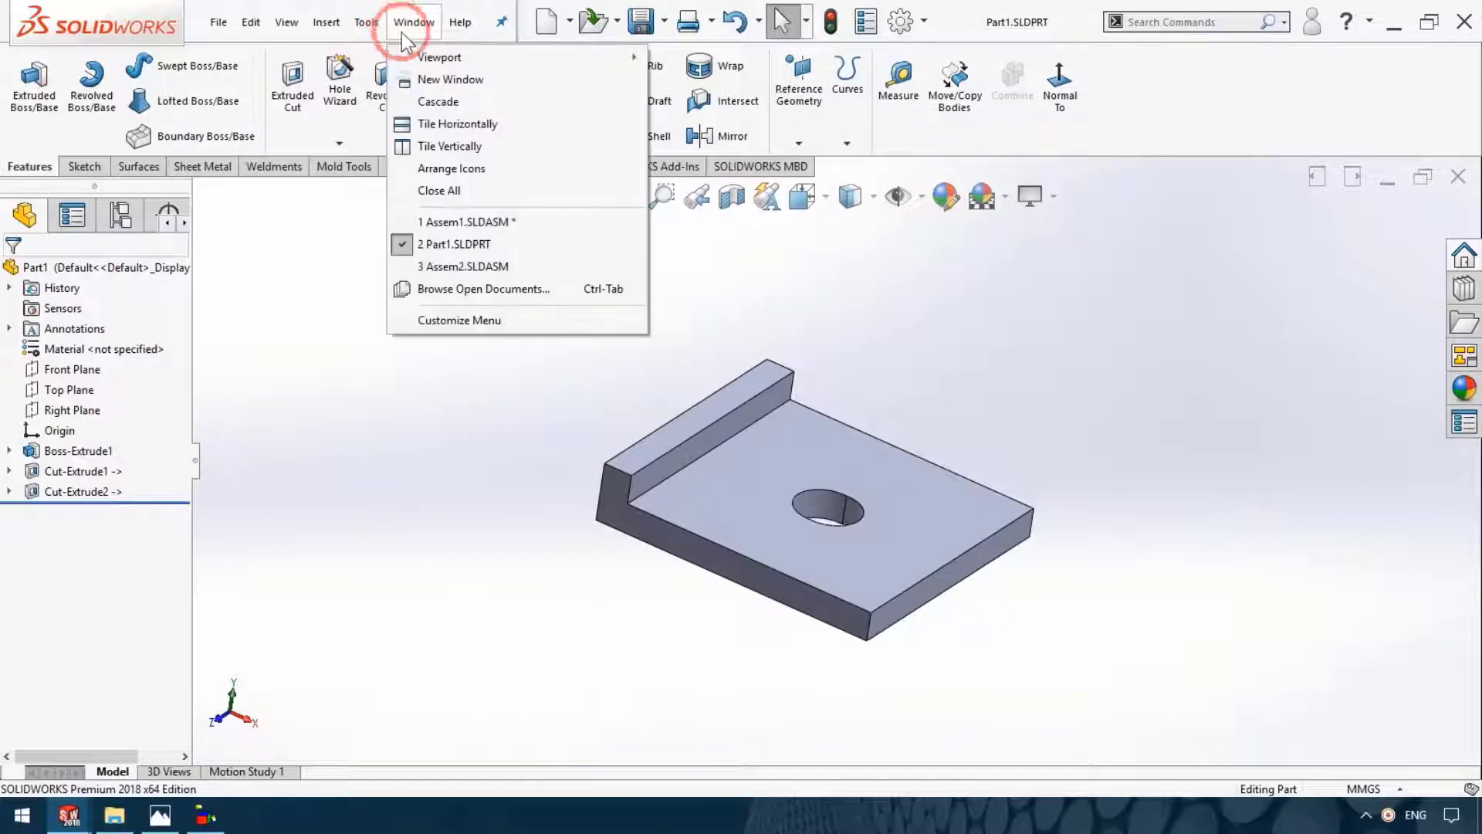
click(450, 289)
click(27, 579)
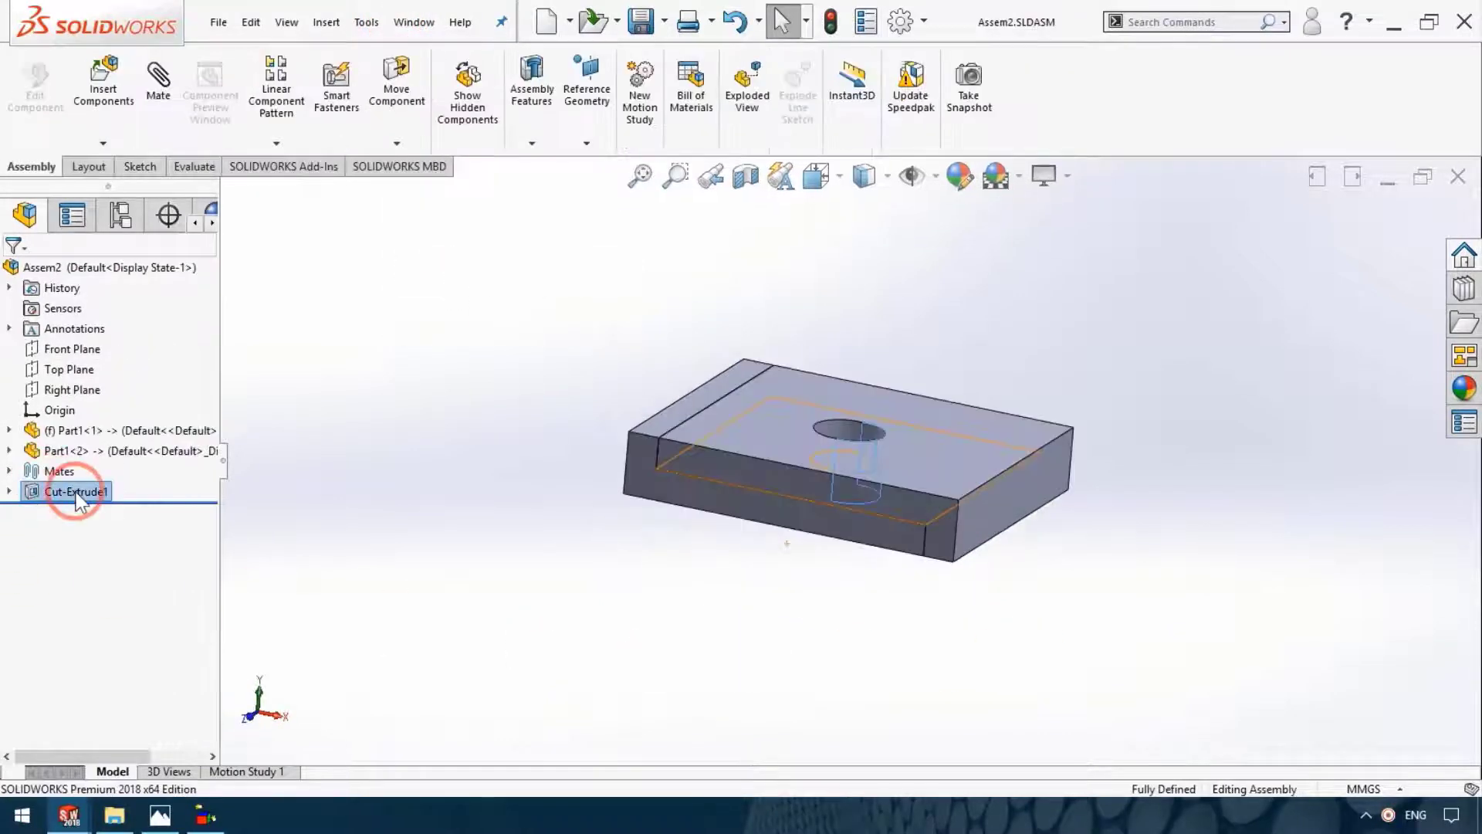
Add a 10 mm simple hole on the assembly's top face beside the existing hole
click(532, 144)
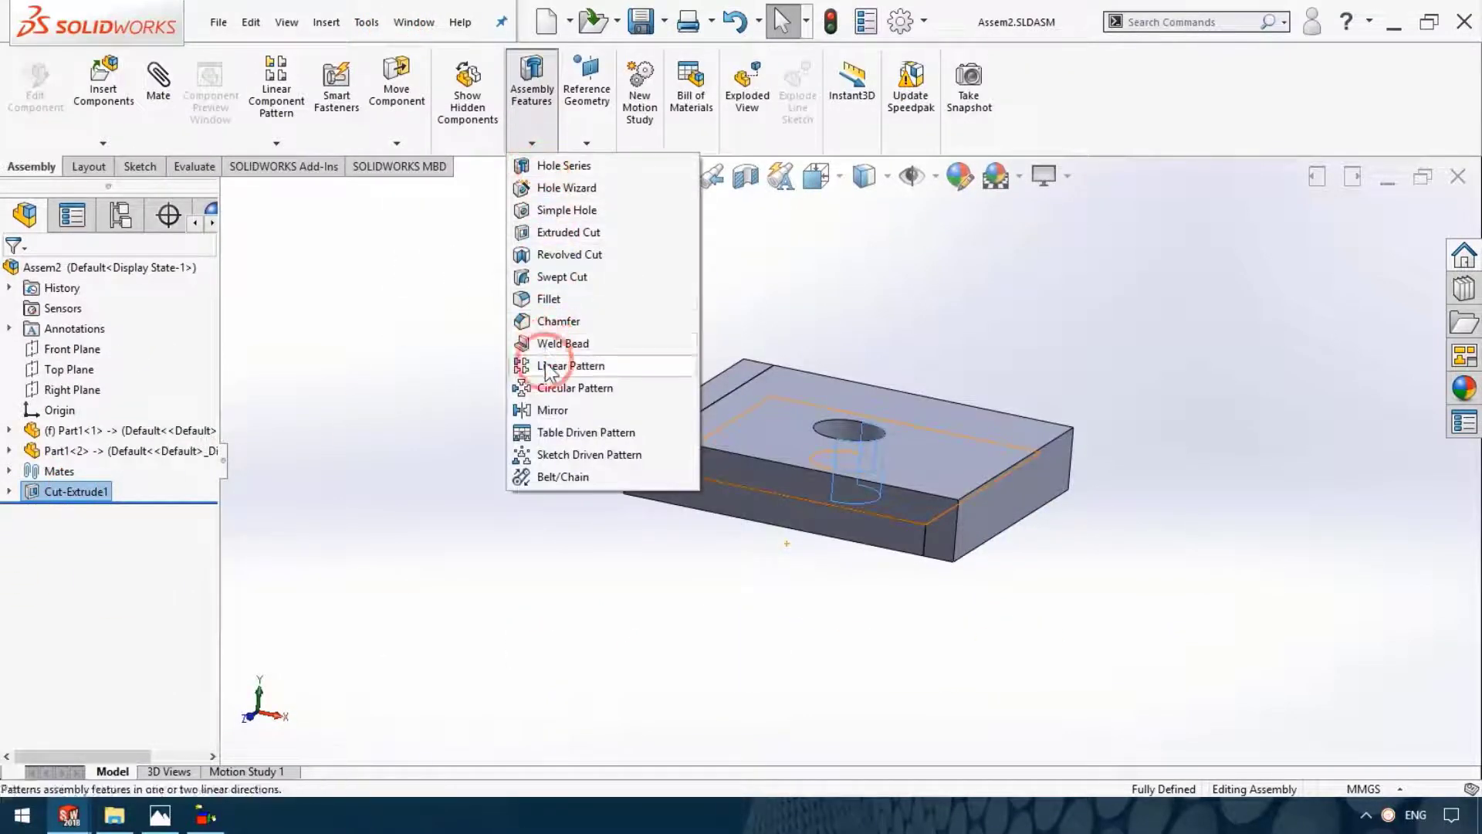
click(322, 410)
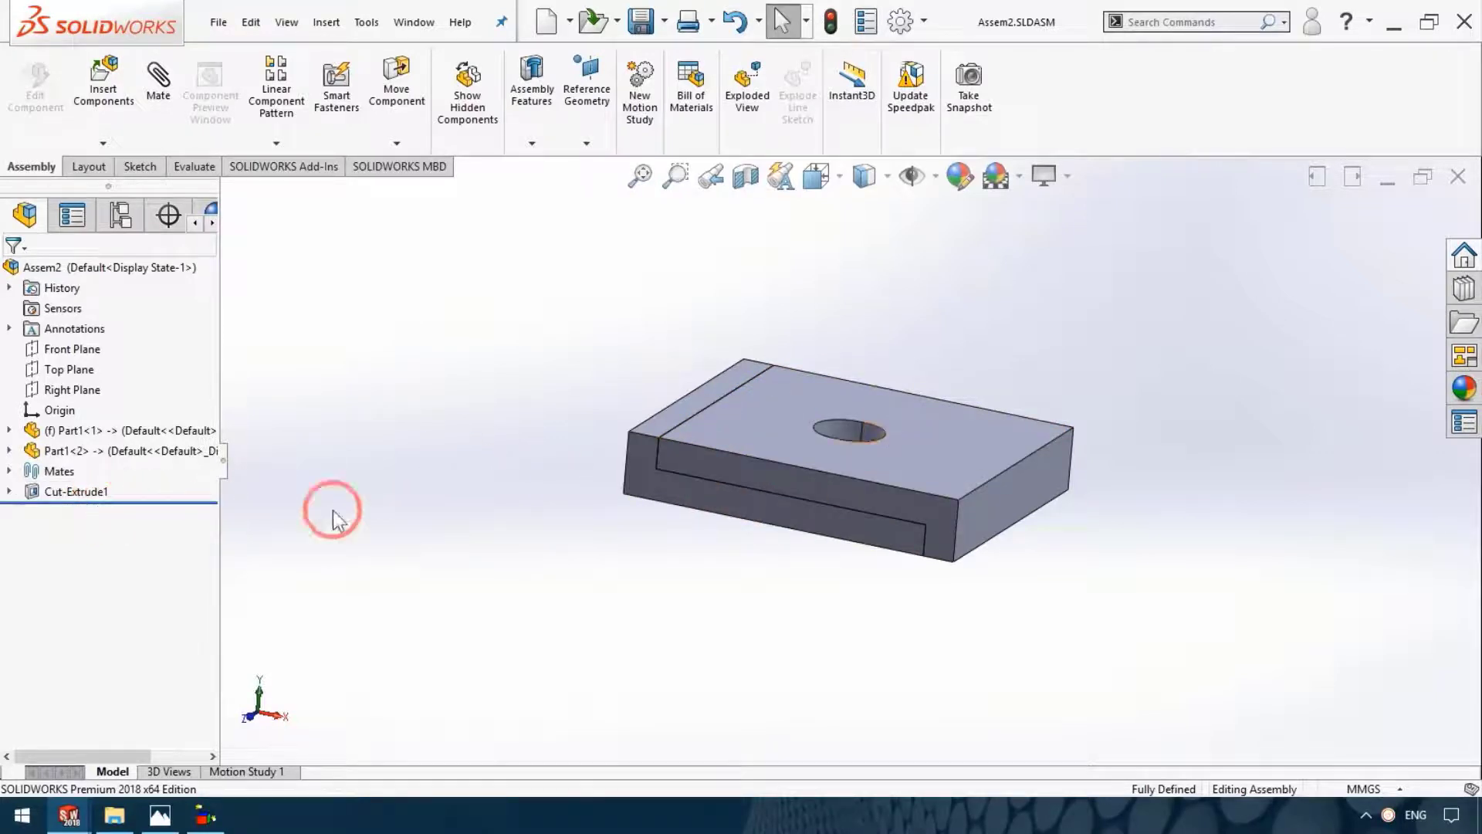
middle_drag(332, 518, 599, 540)
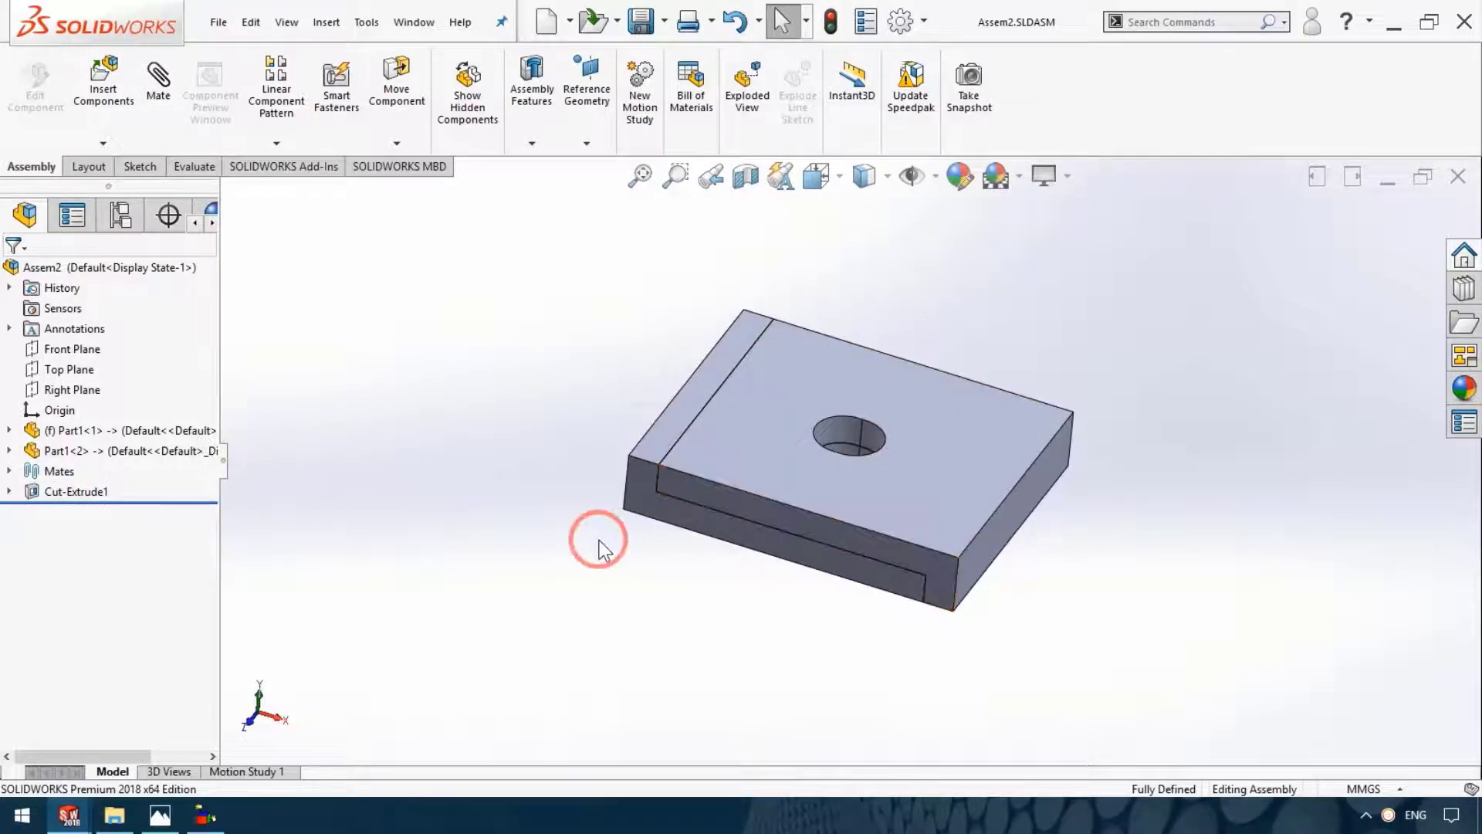
click(524, 137)
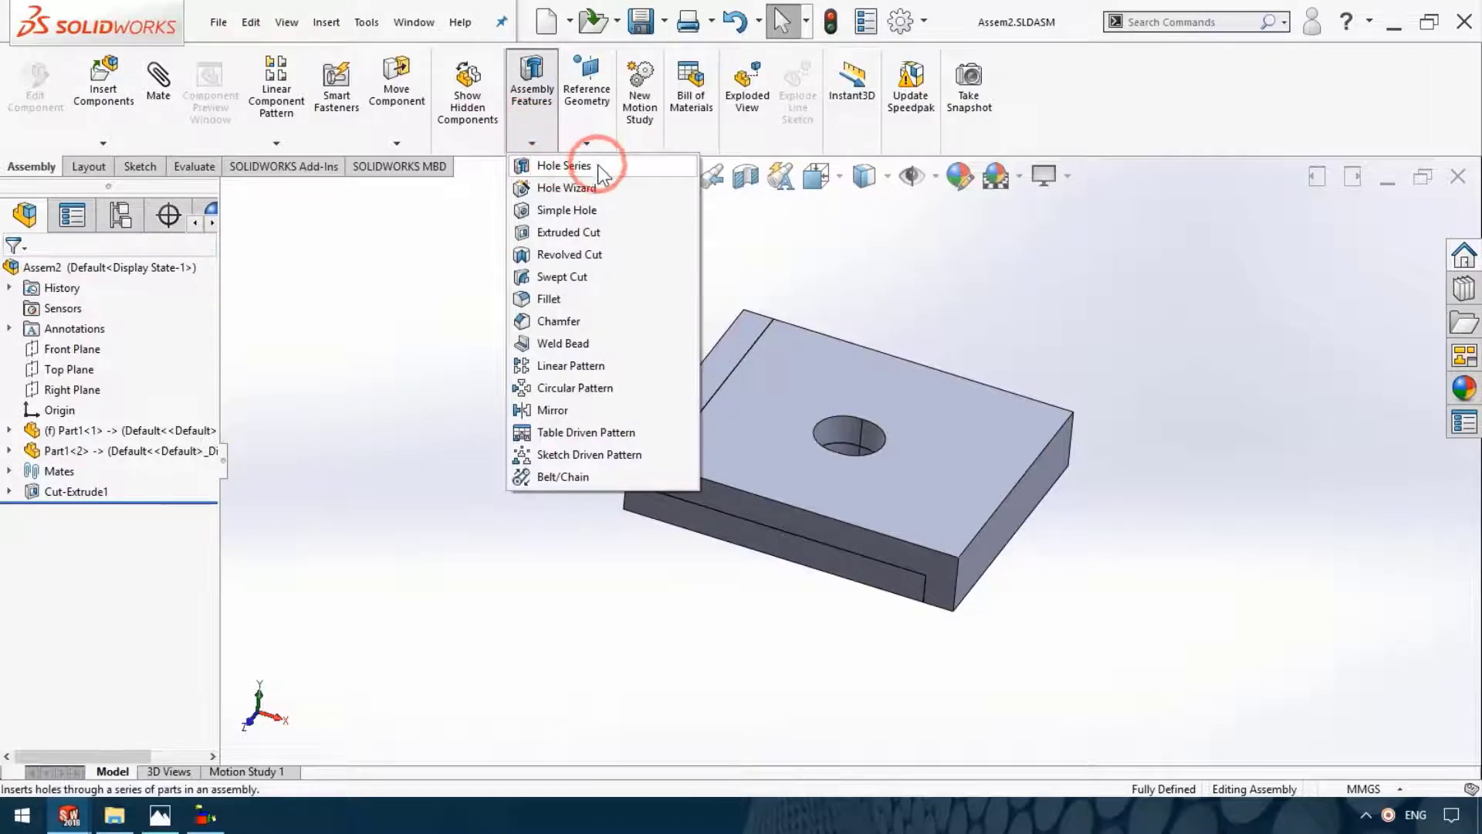
click(612, 210)
click(852, 382)
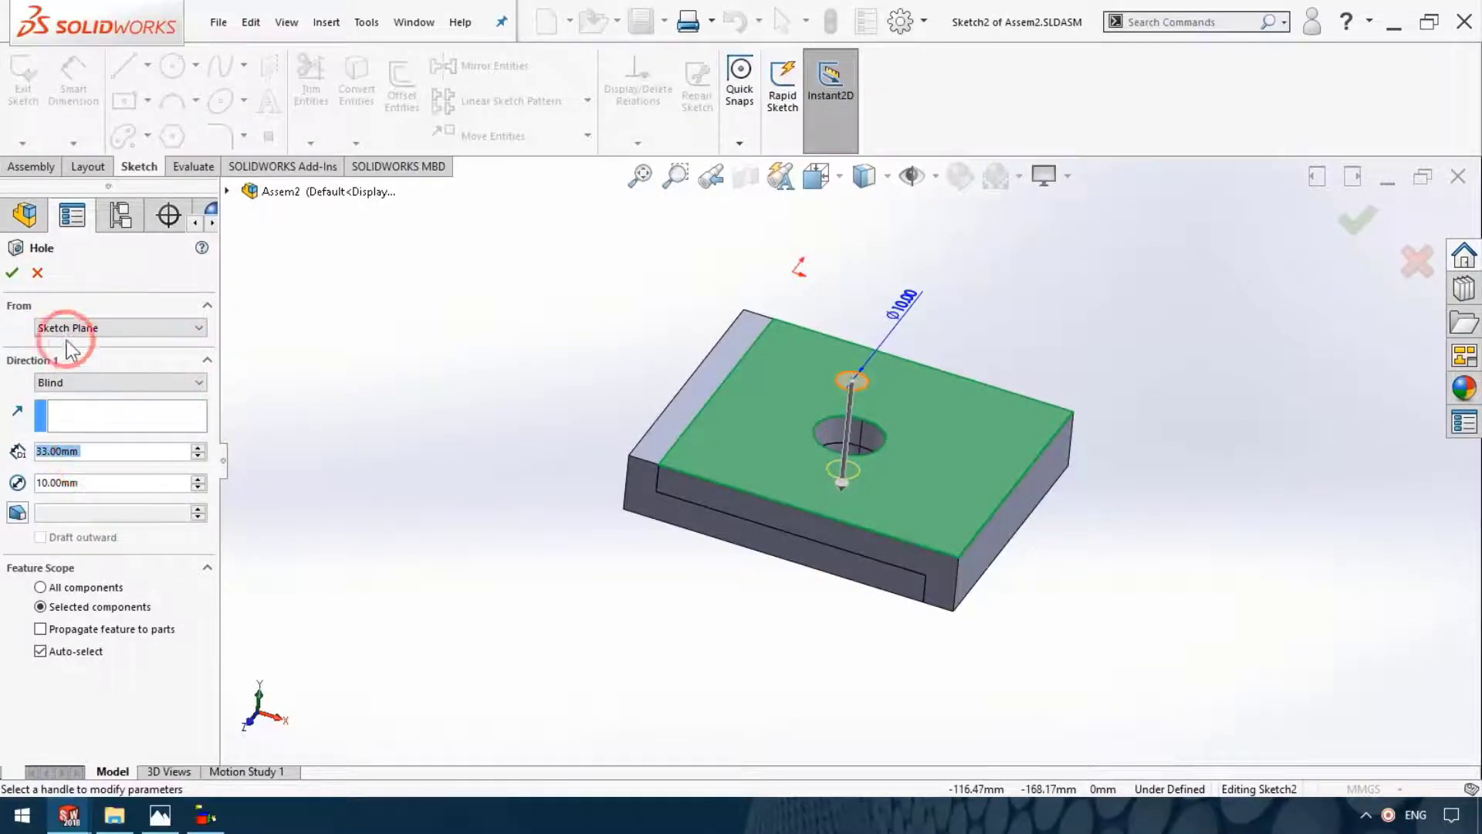
click(14, 272)
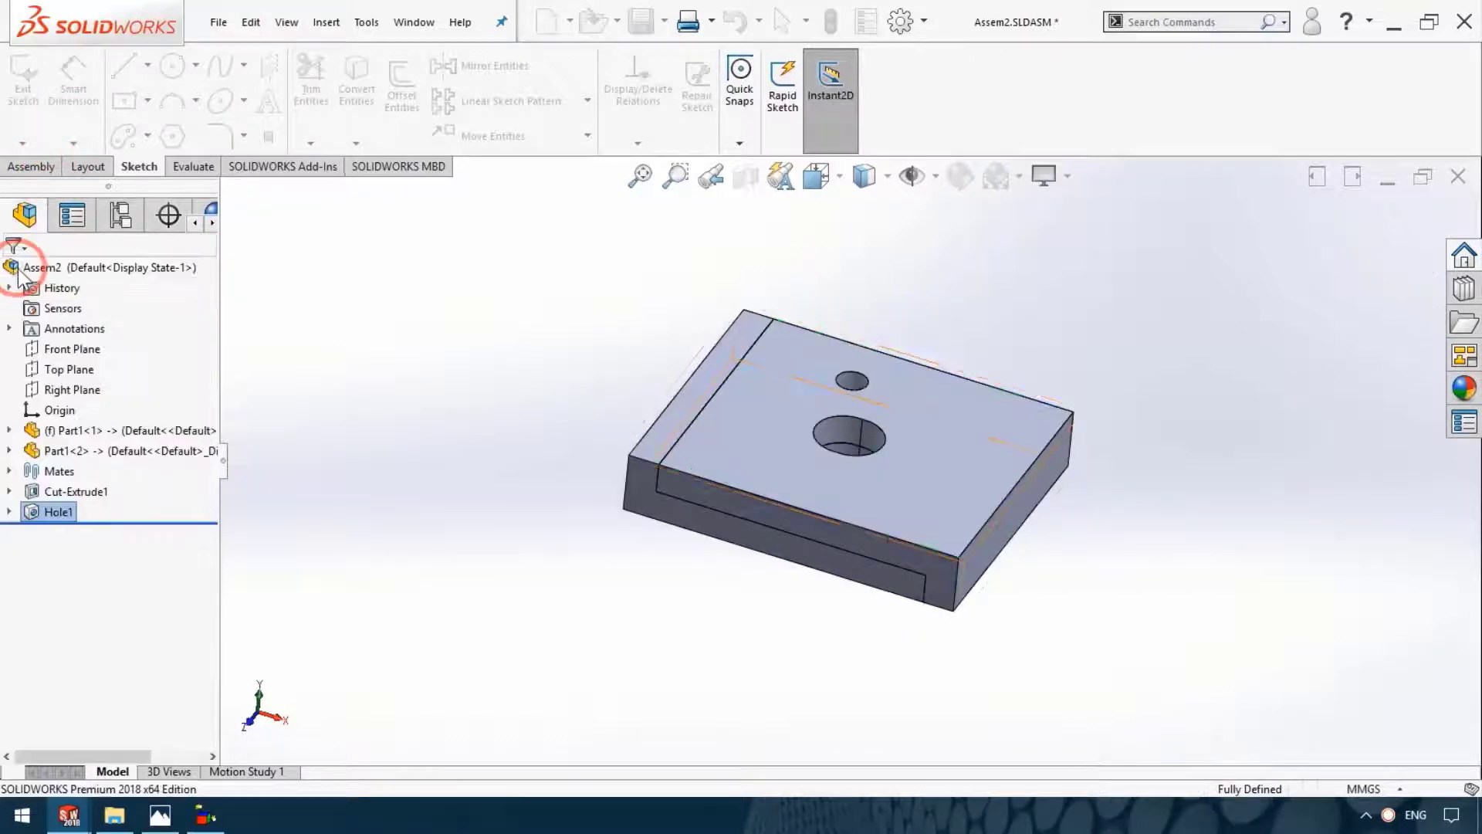
Dimension the hole centre in Sketch2 18.63 mm from the plate's top edge
click(9, 512)
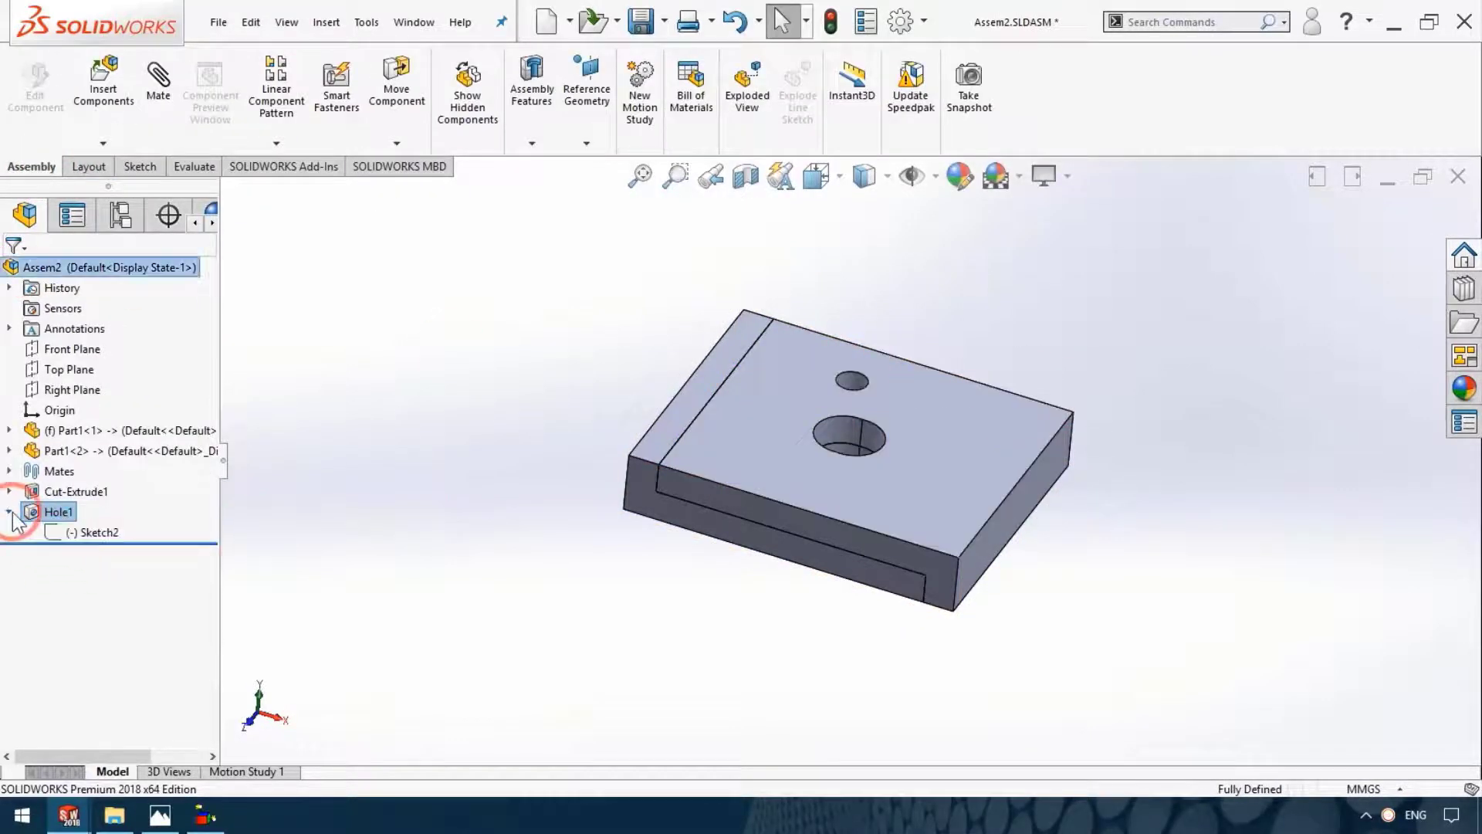
click(85, 533)
click(90, 482)
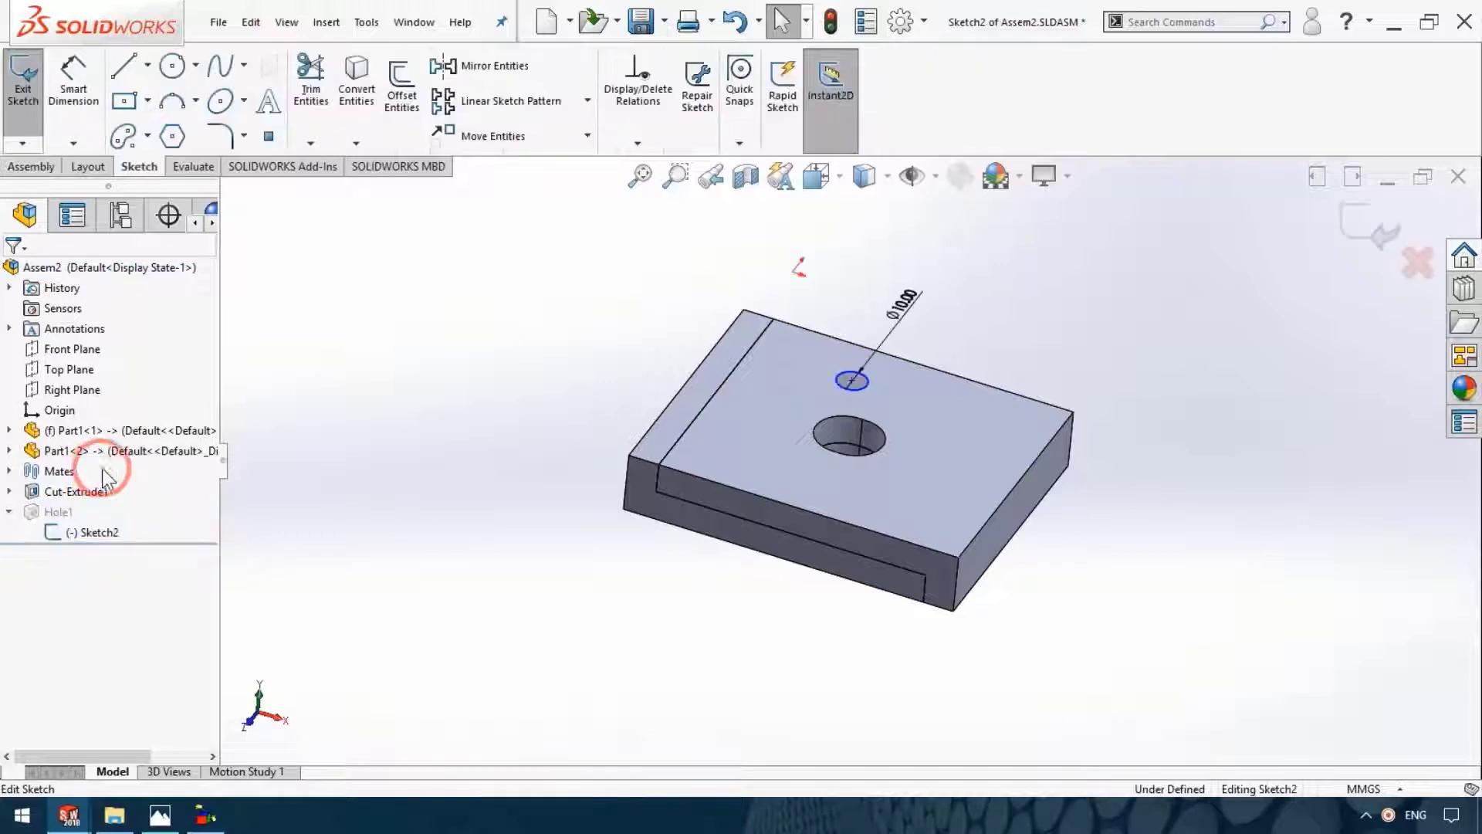
scroll(945, 423, down, 5)
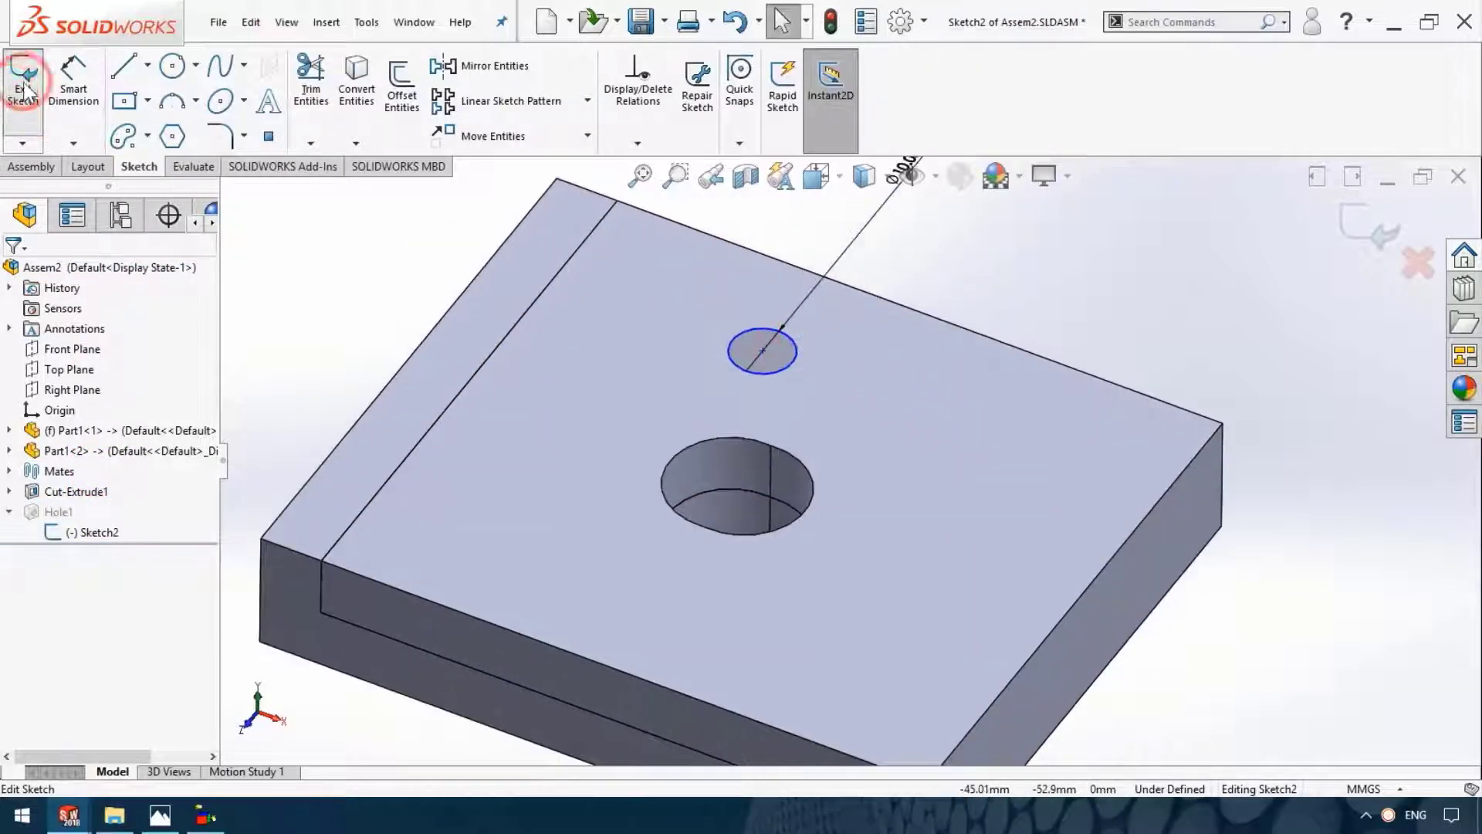
click(74, 77)
click(763, 351)
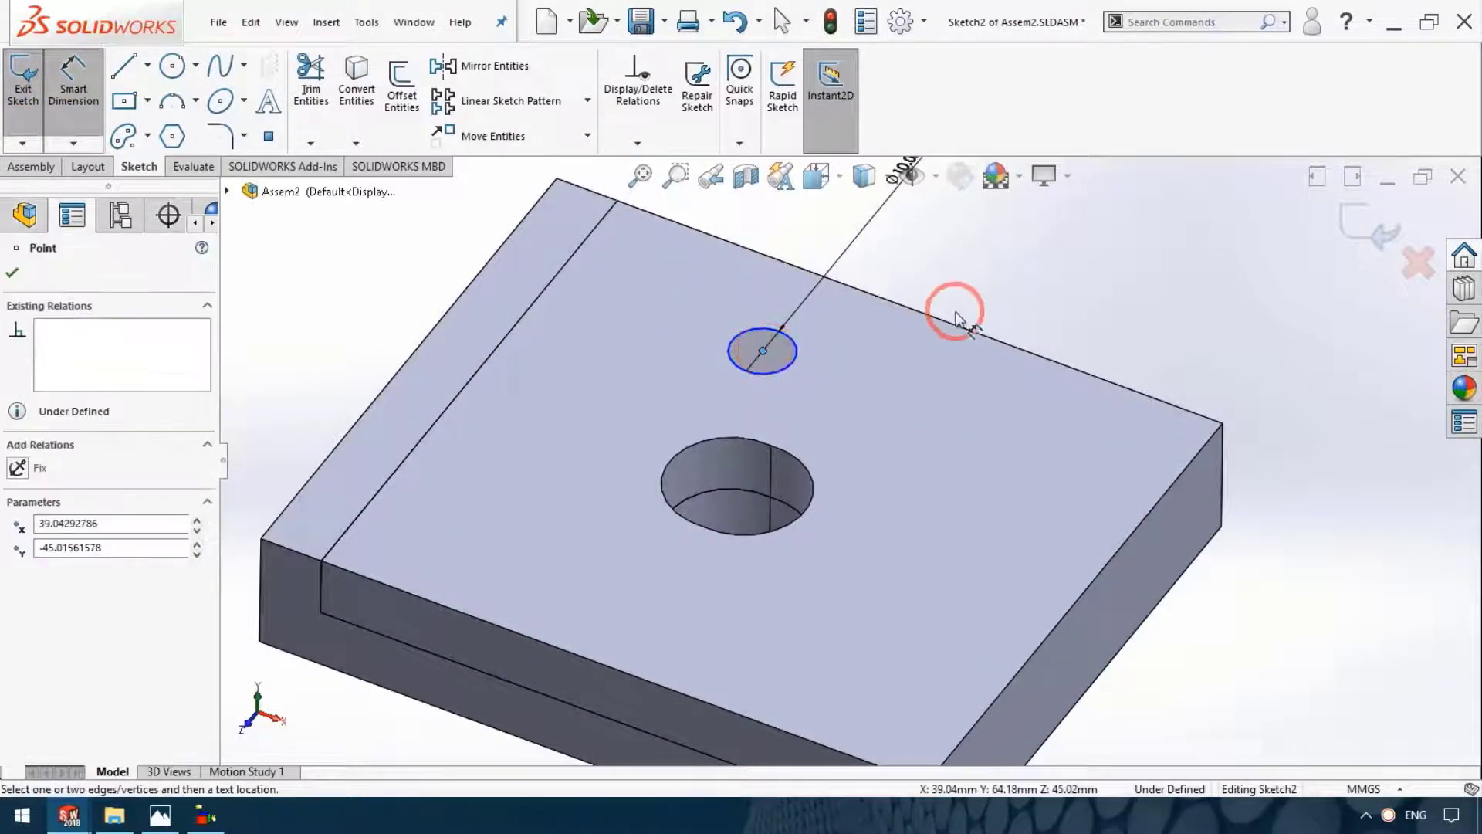
click(943, 327)
click(918, 378)
key(Return)
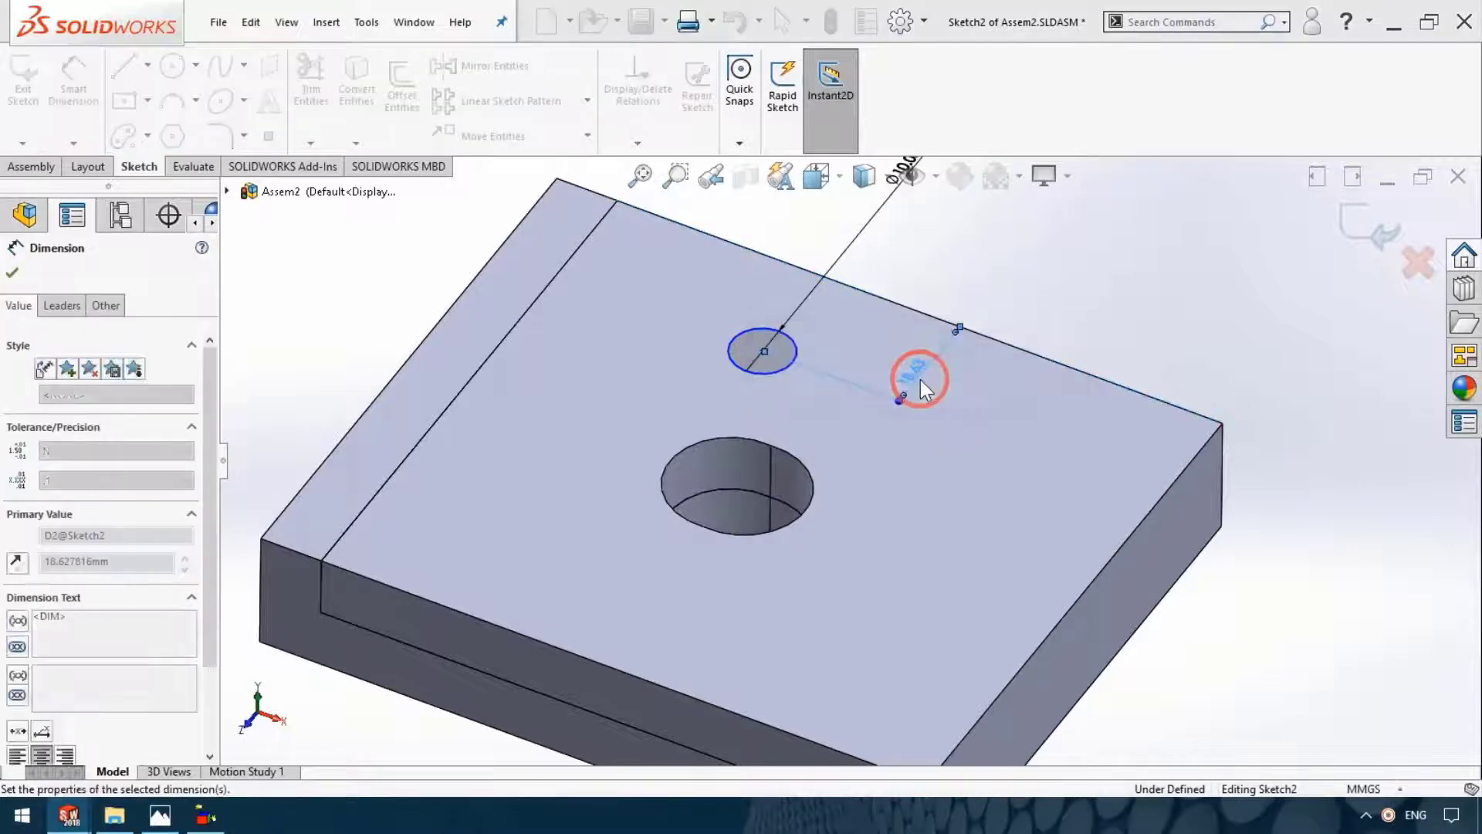
scroll(849, 432, up, 3)
scroll(791, 429, up, 3)
click(12, 273)
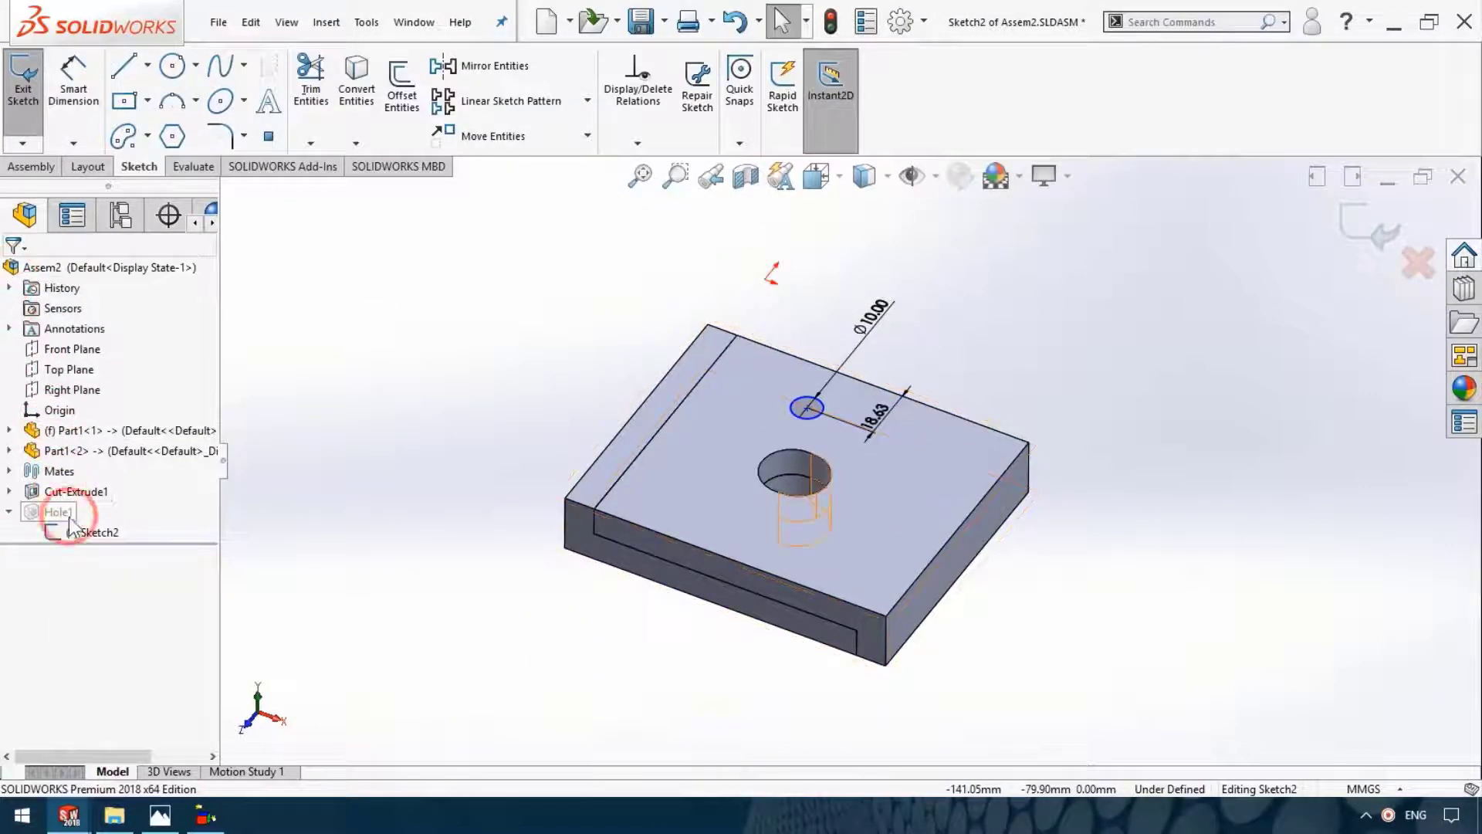
click(1360, 220)
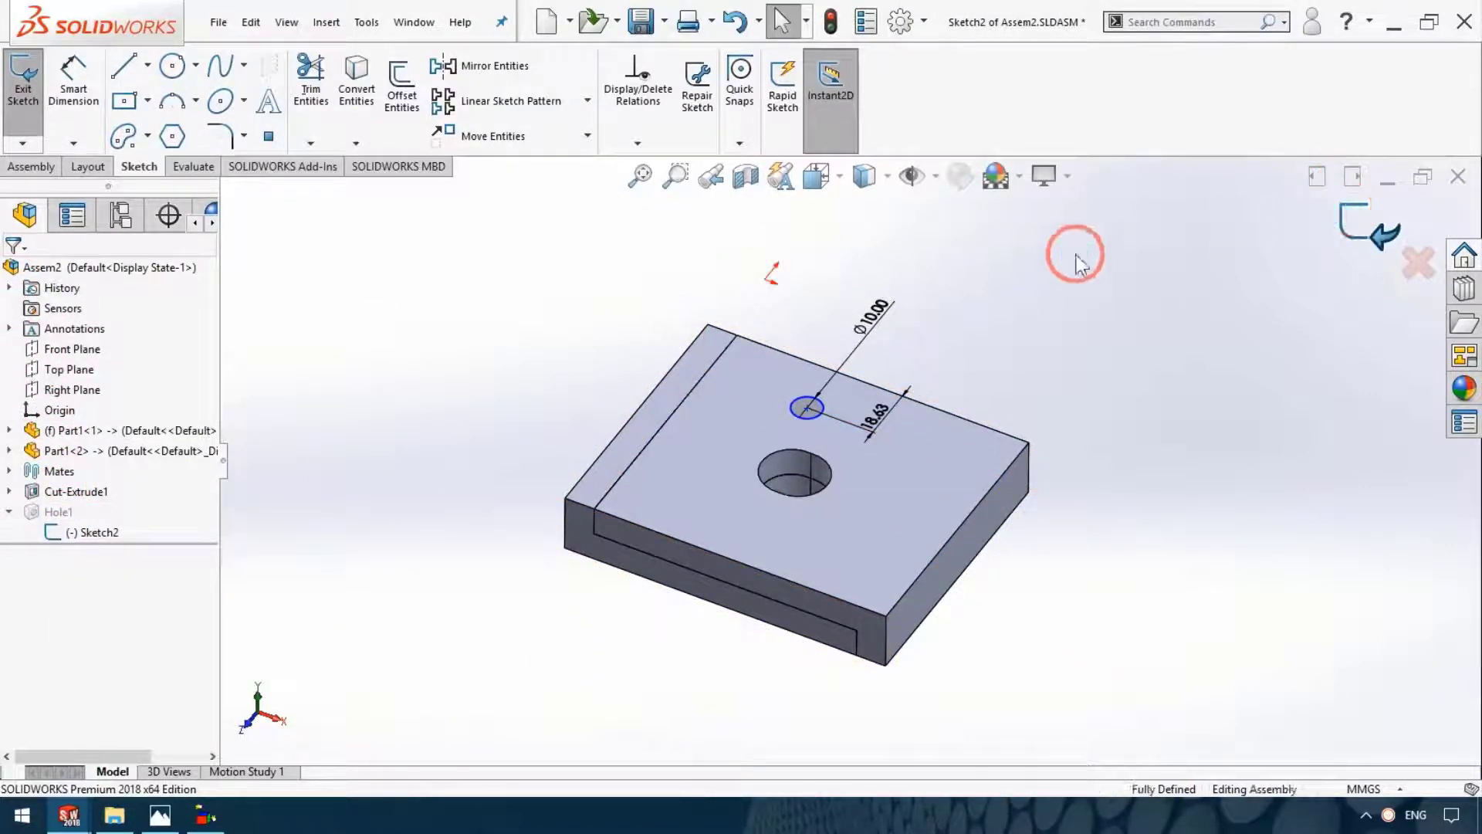
Edit Hole1 so it cuts through both Part1-1 and Part1-2
right_click(56, 511)
click(78, 451)
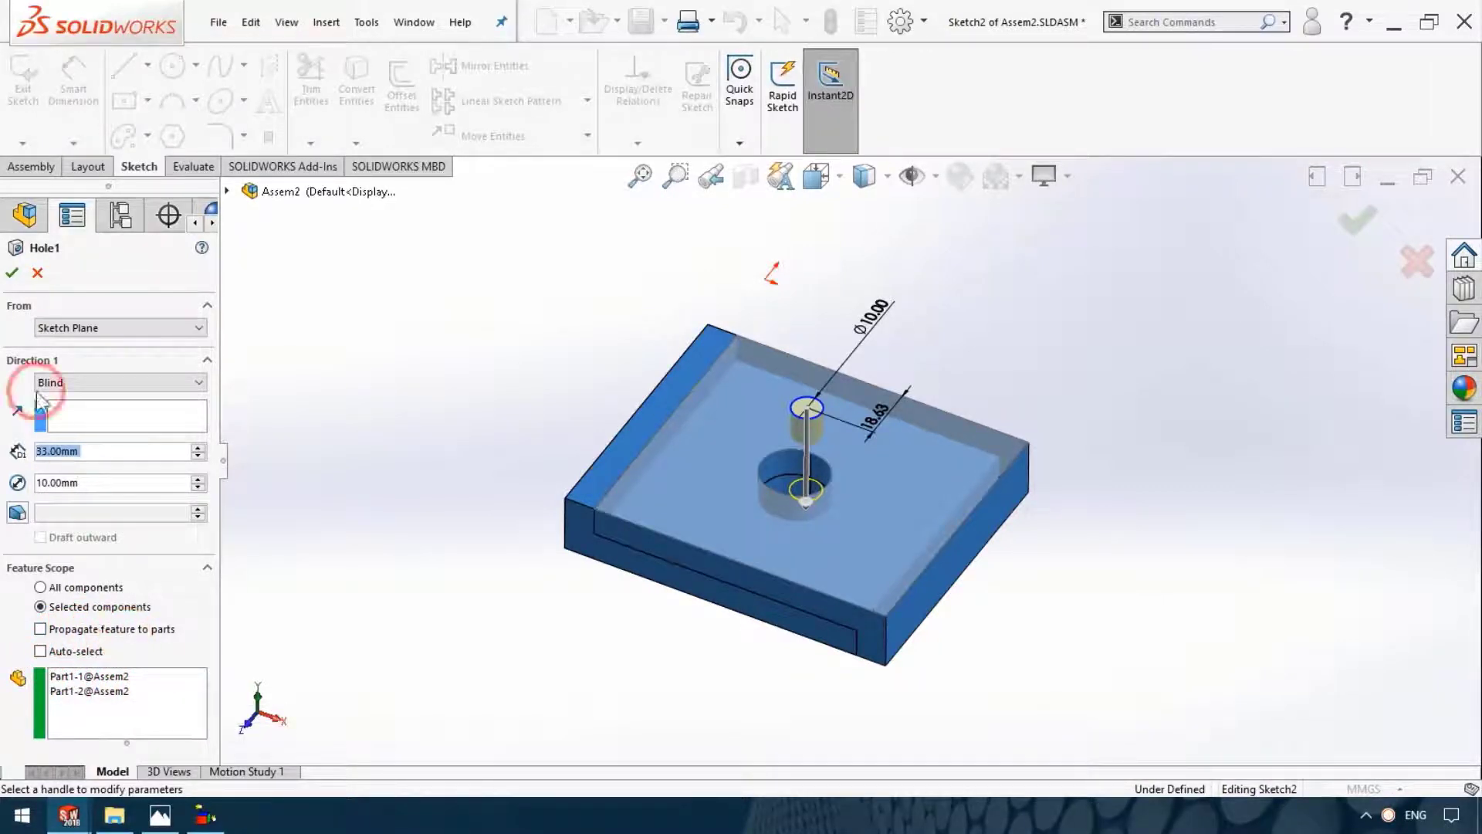
click(11, 272)
Fillet the front top edges of Part1-1 and Part1-2 with a 10 mm radius
middle_drag(1156, 651, 1151, 530)
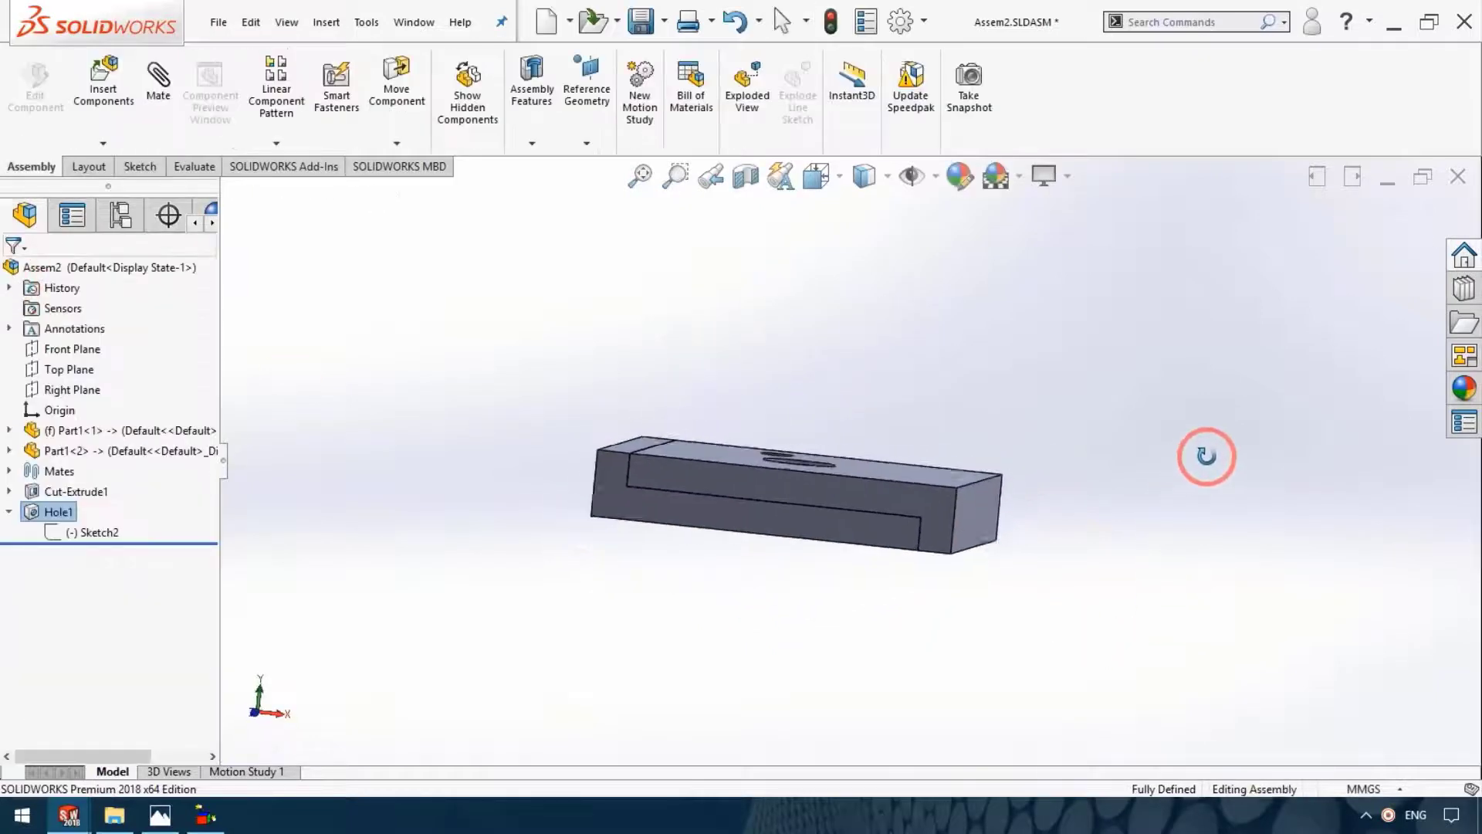
click(555, 122)
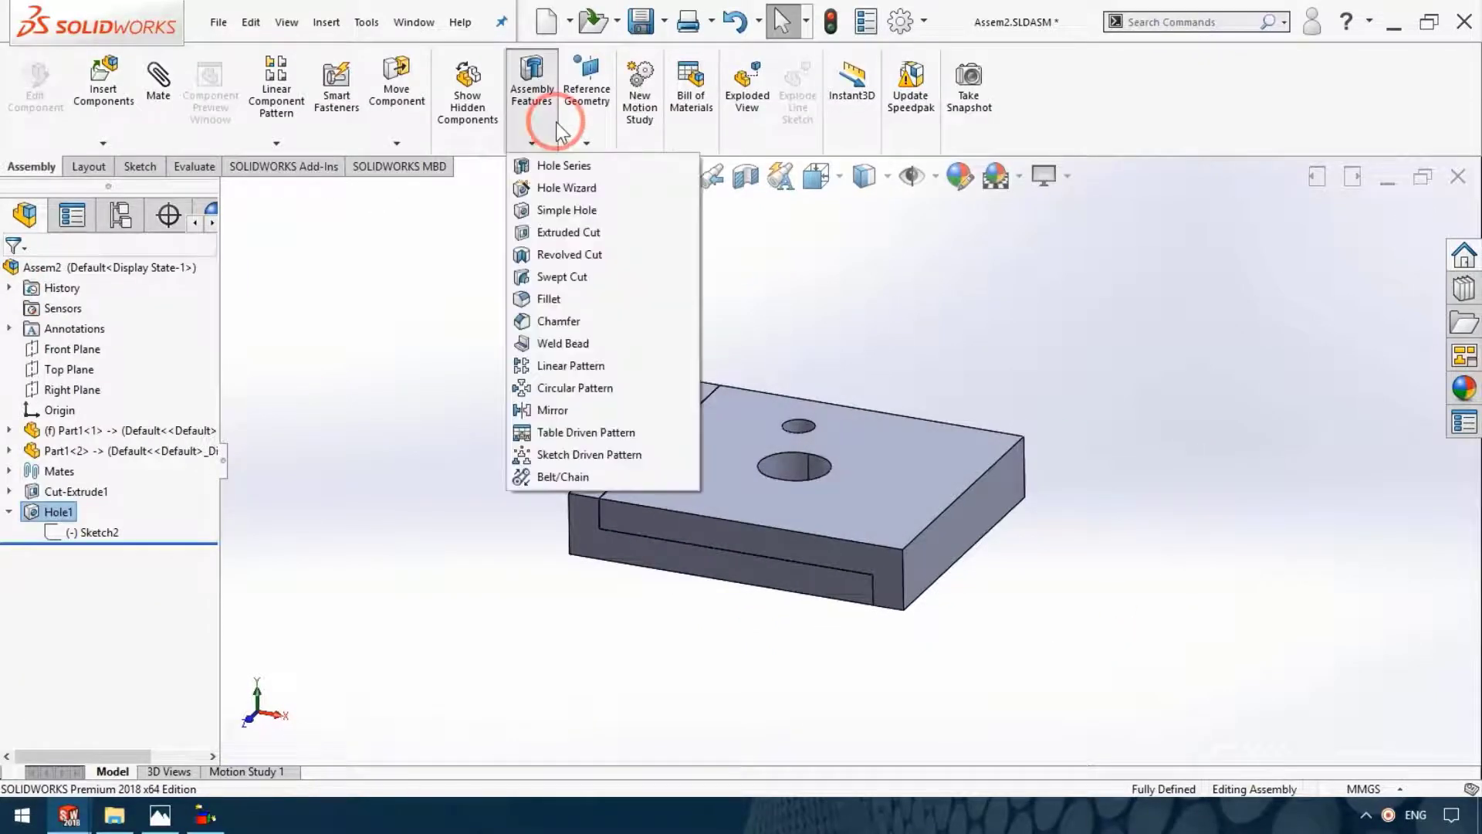
click(558, 297)
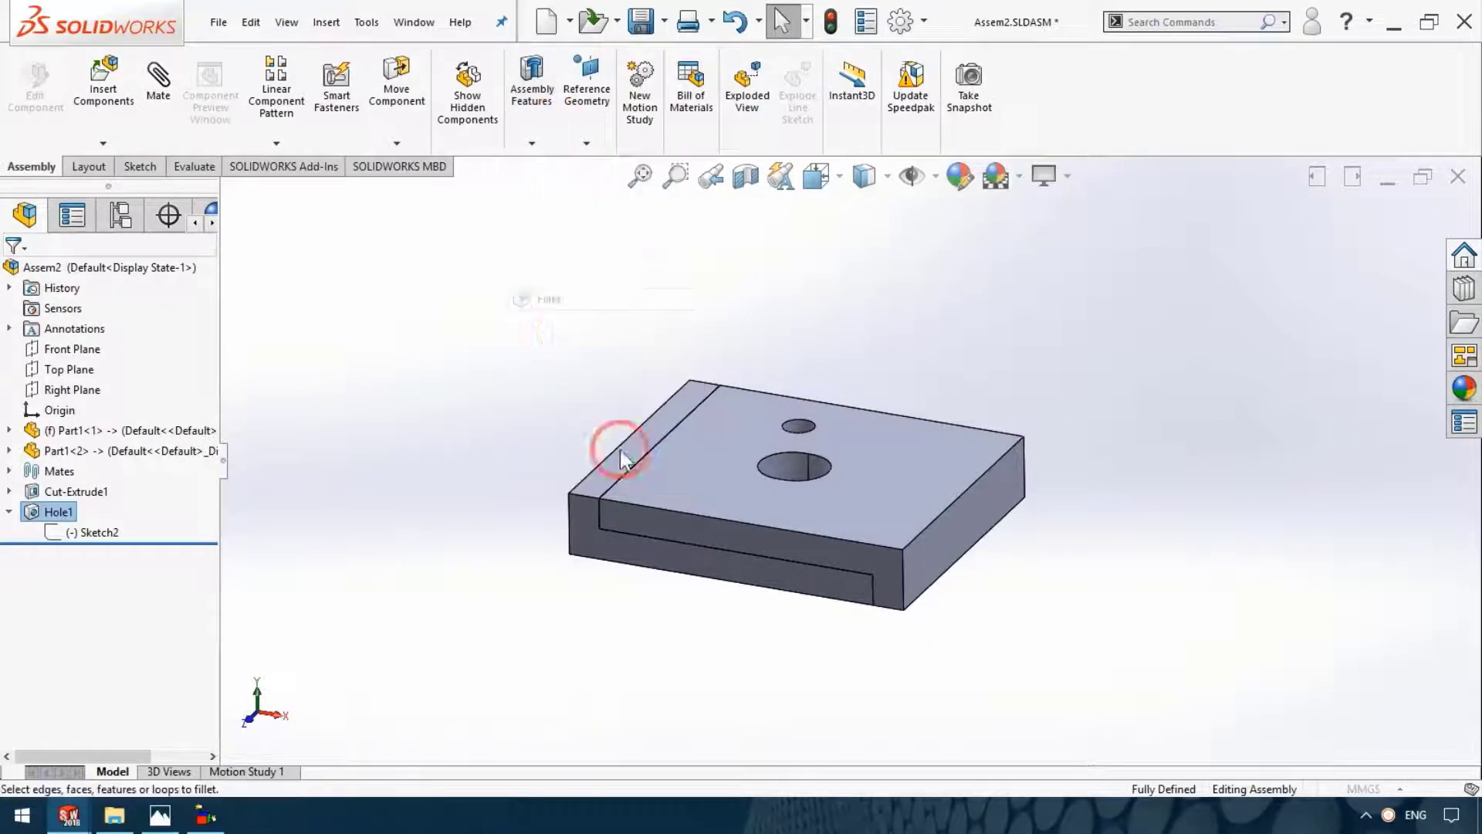
click(689, 516)
click(578, 499)
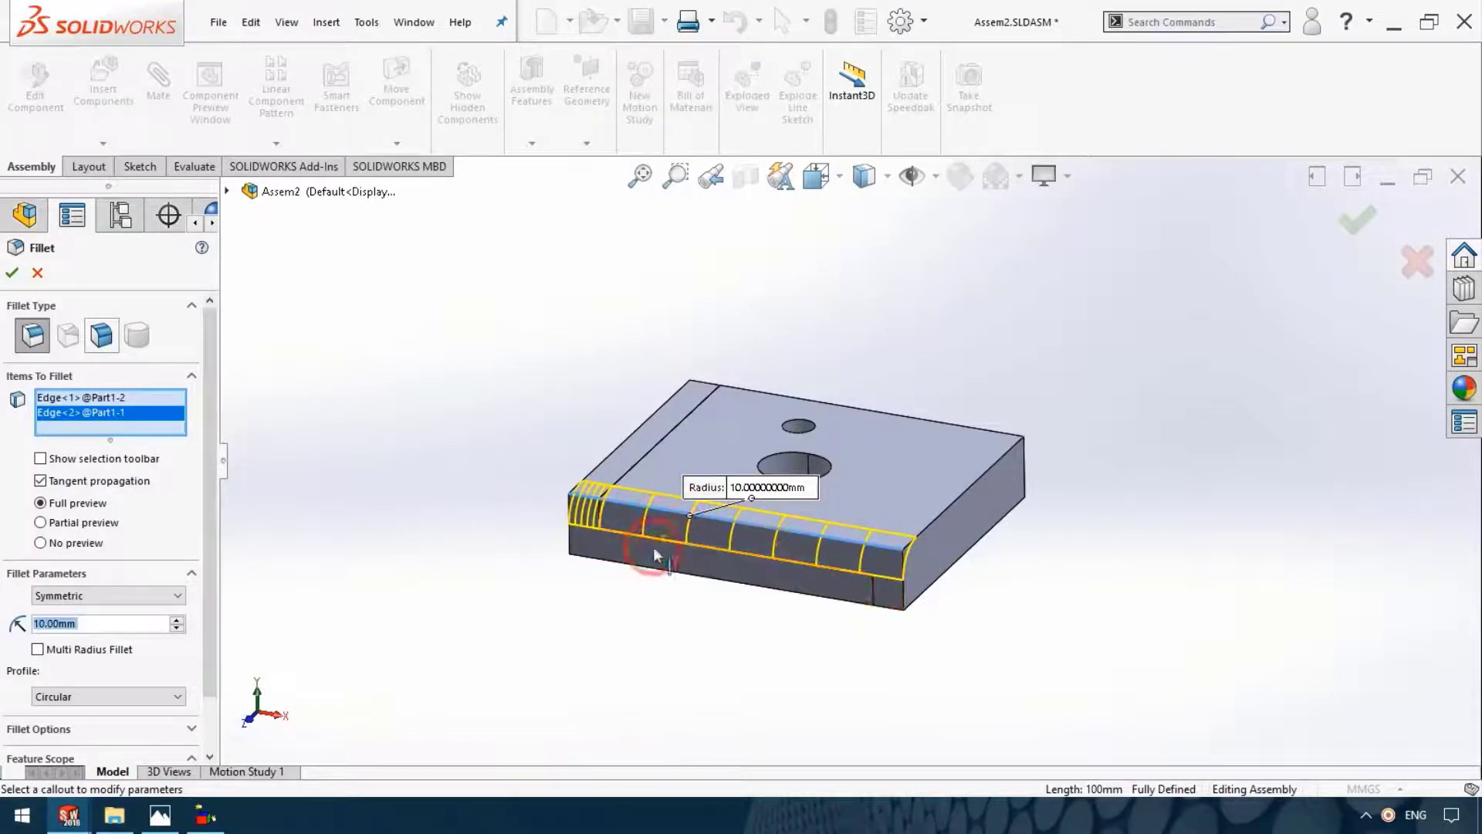
click(12, 274)
mouse_move(563, 544)
middle_down()
mouse_move(589, 579)
mouse_move(602, 424)
mouse_move(599, 522)
mouse_move(566, 629)
middle_up()
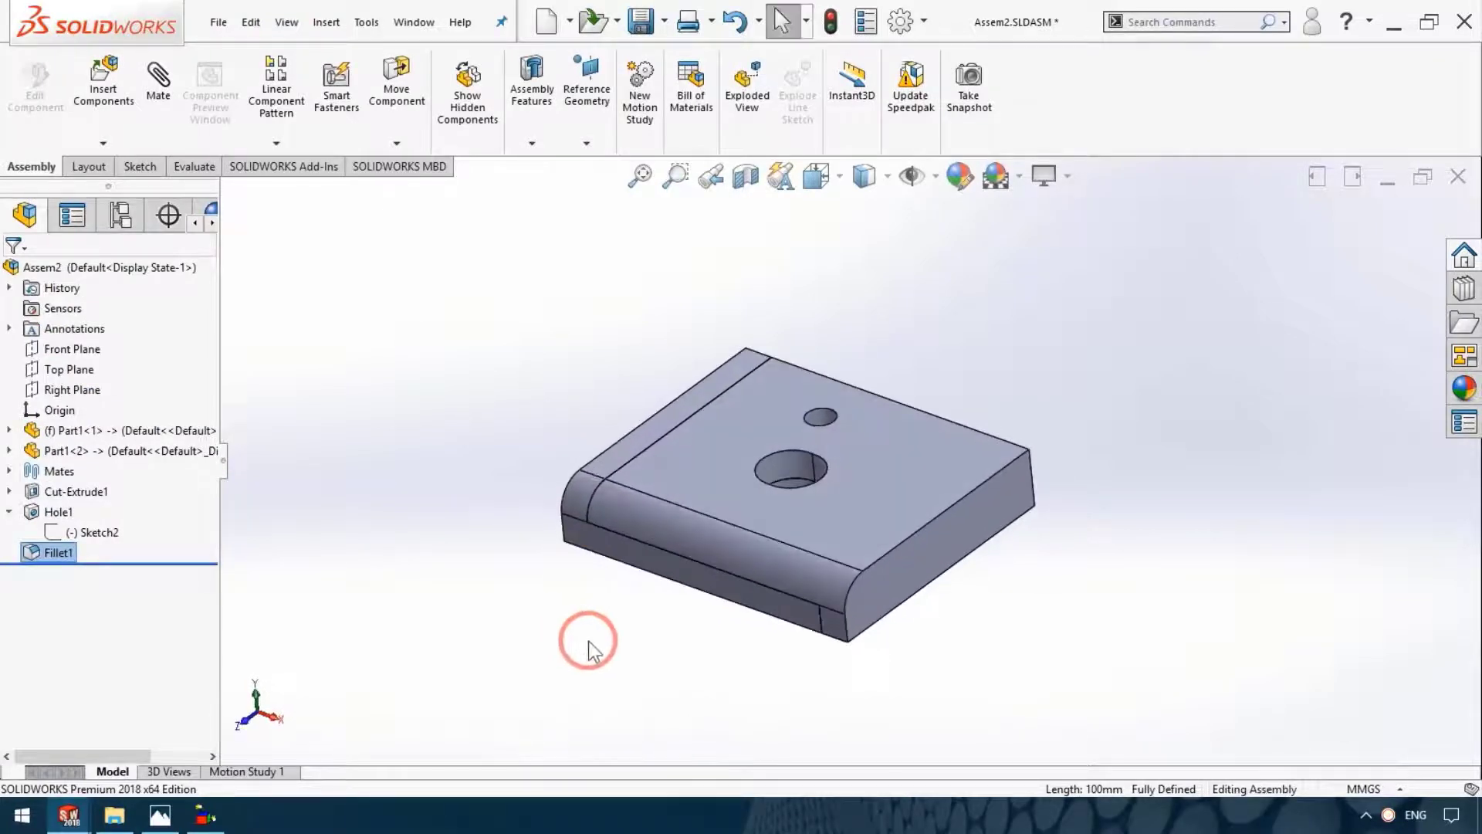
click(528, 142)
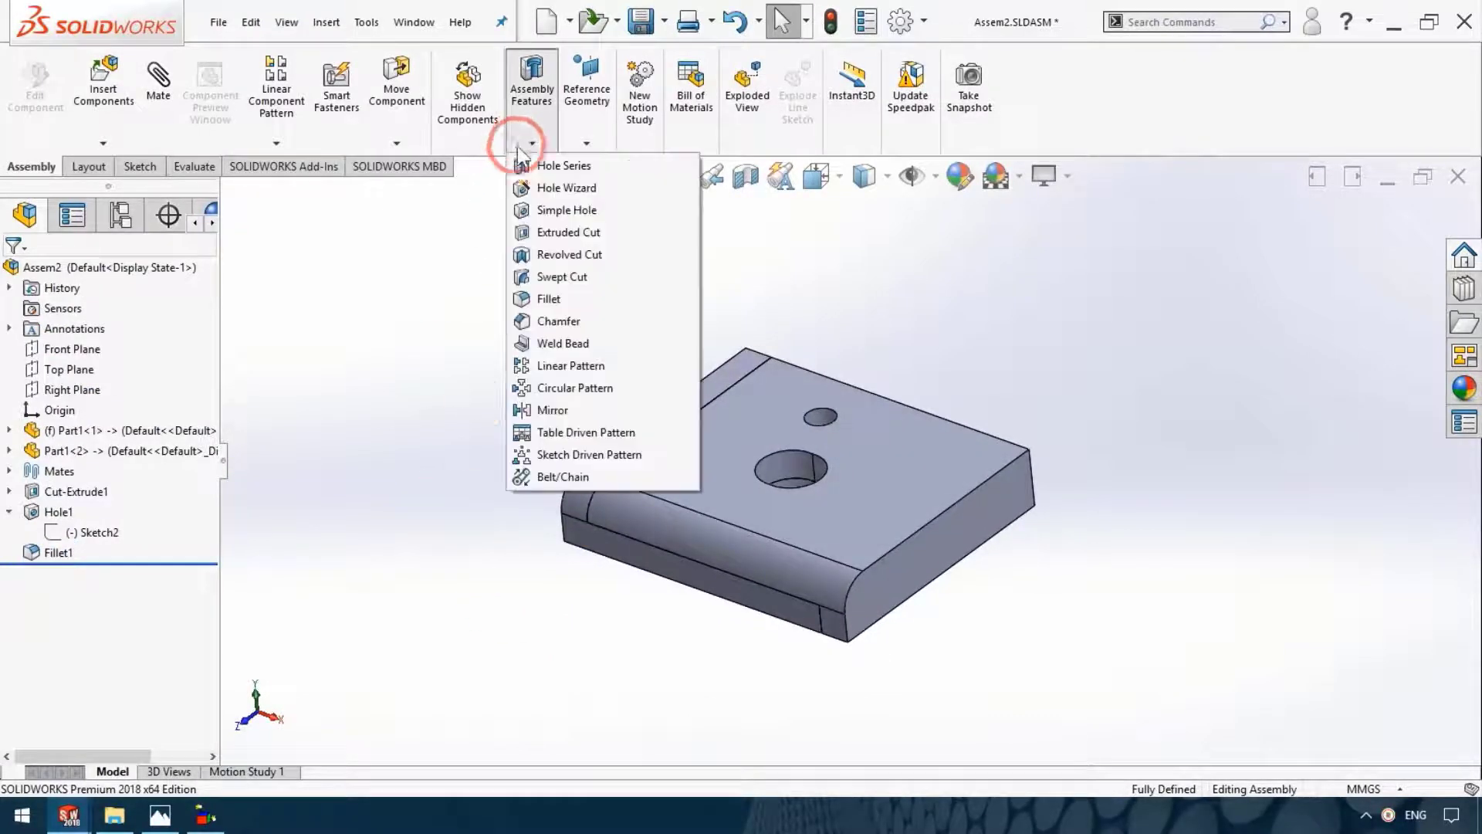
click(886, 684)
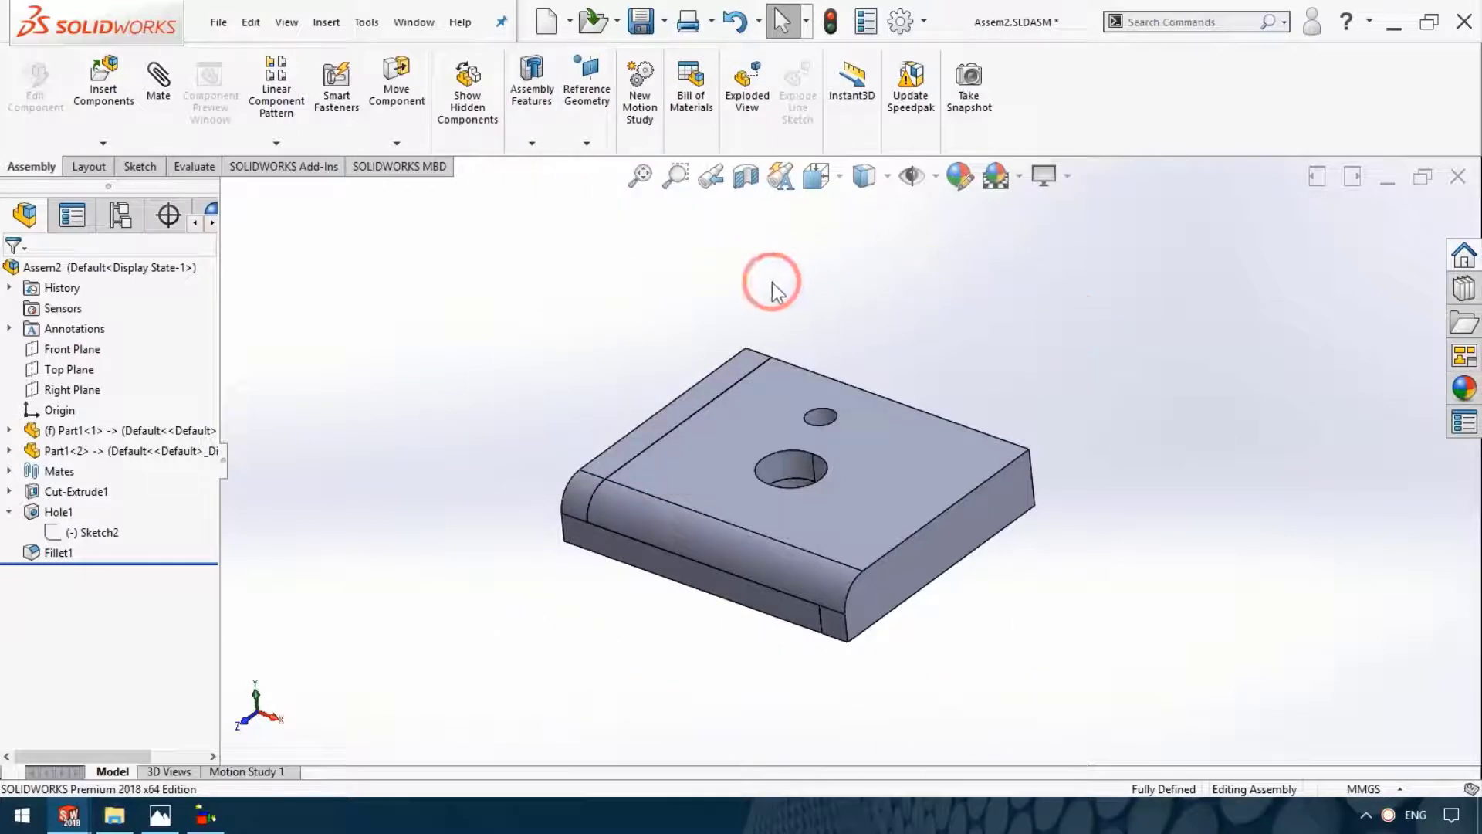
Orbit to the assembly's underside and open the Assembly Features dropdown
mouse_move(665, 553)
middle_down()
mouse_move(684, 430)
mouse_move(745, 371)
mouse_move(748, 264)
mouse_move(734, 609)
mouse_move(734, 580)
middle_up()
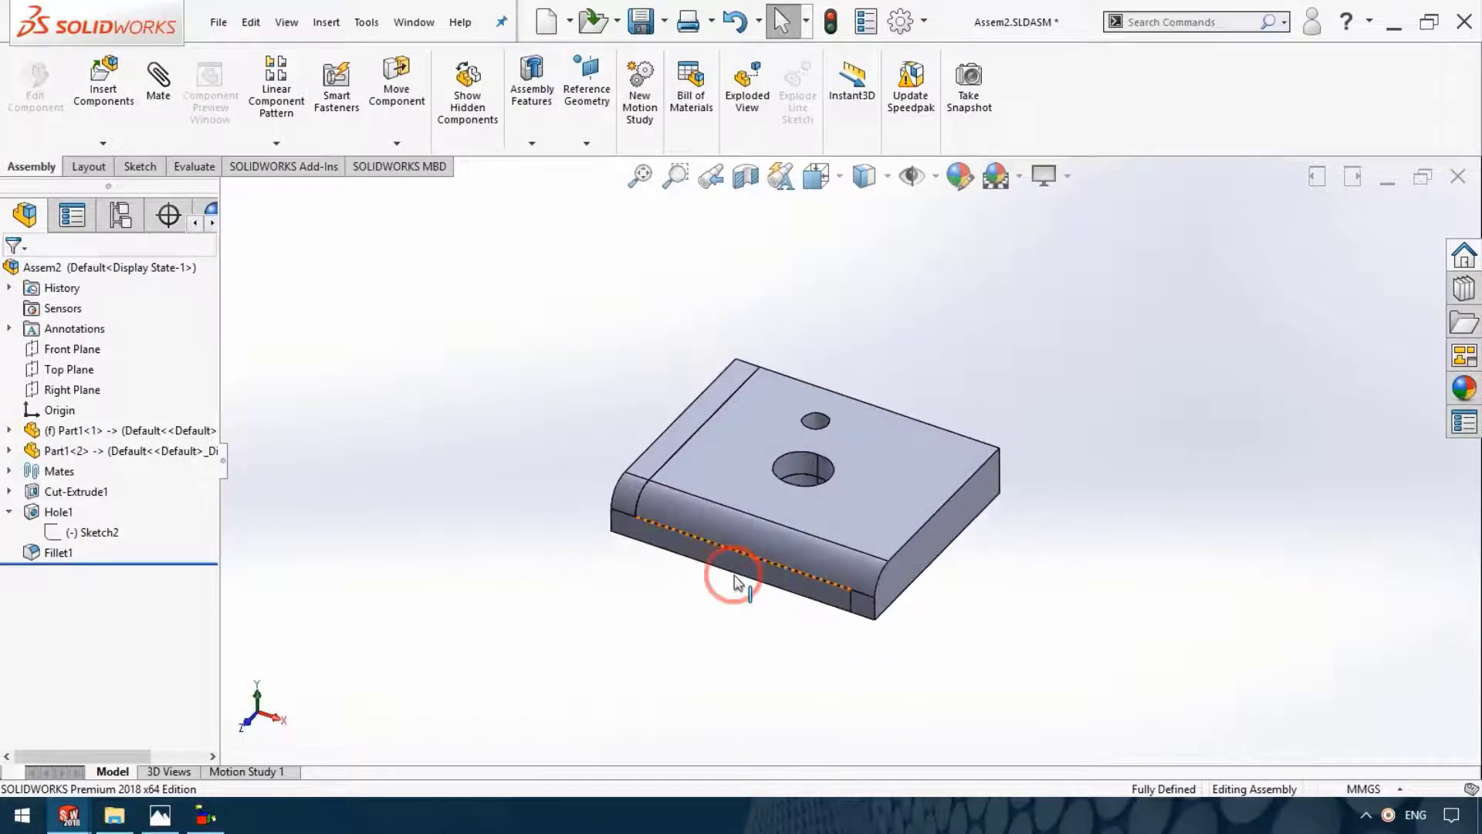
click(532, 143)
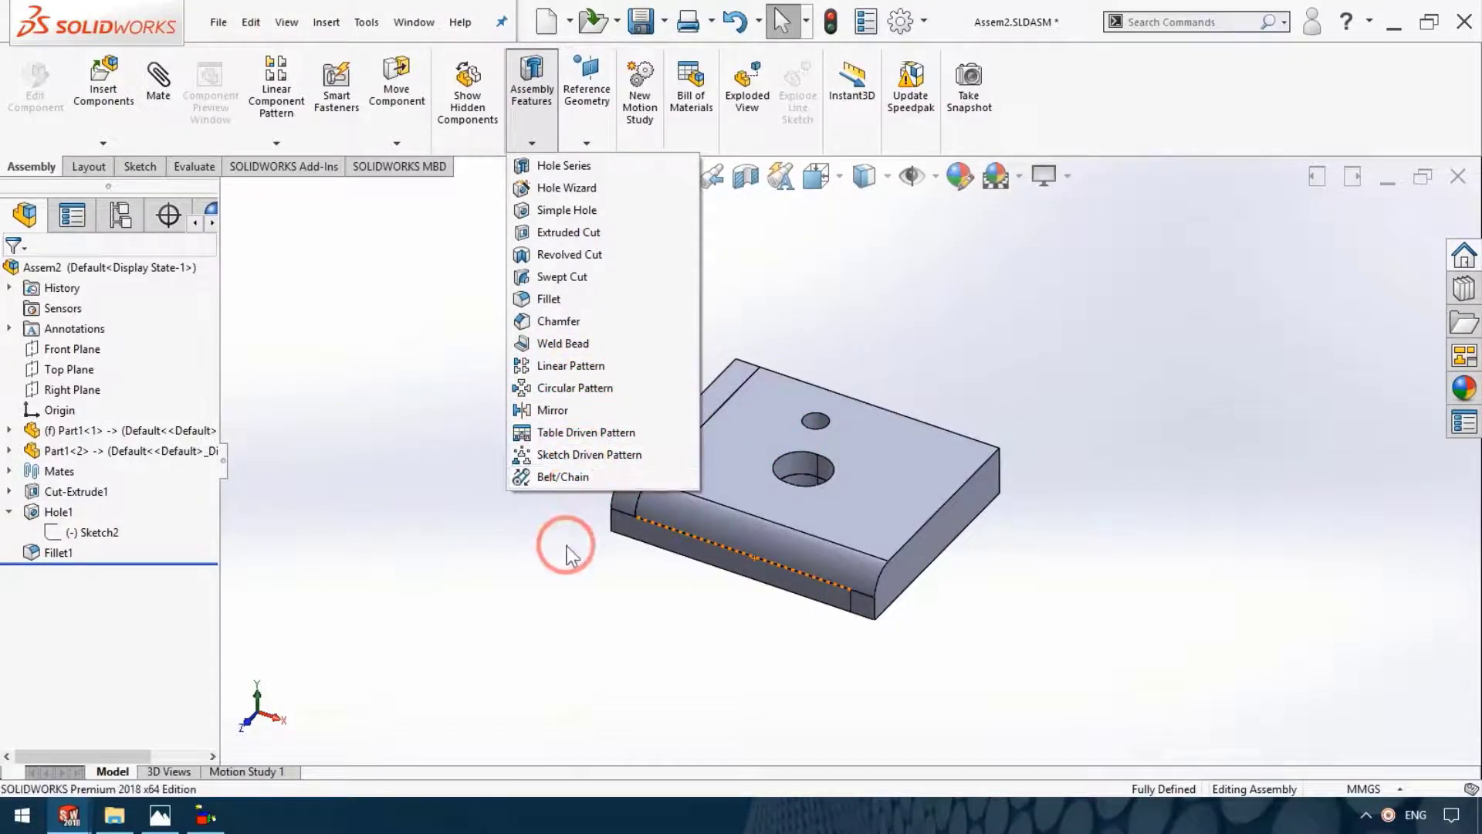
Start a weld bead using the plate's top edge as the weld path
click(589, 351)
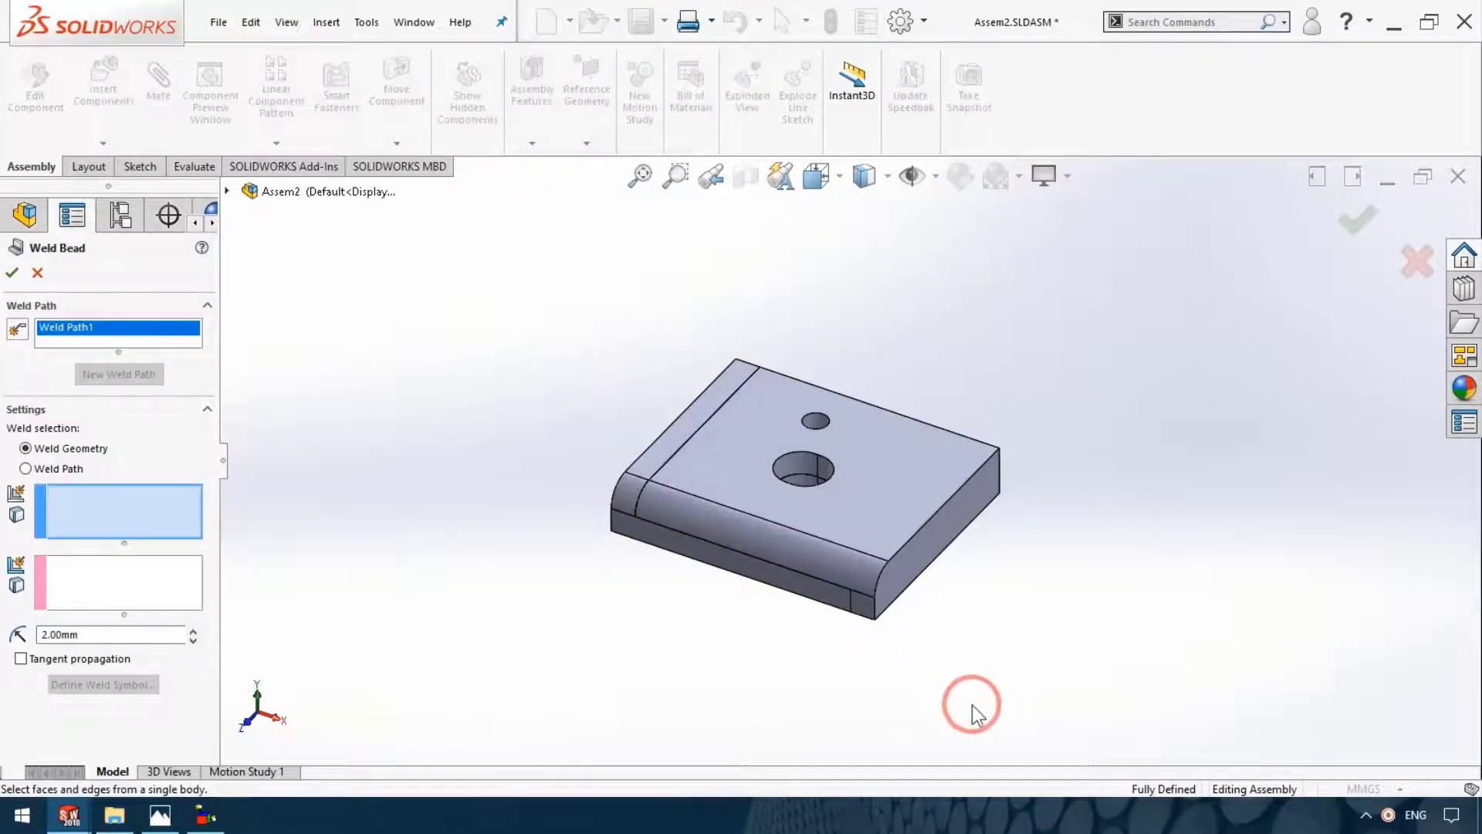
middle_drag(700, 641, 589, 497)
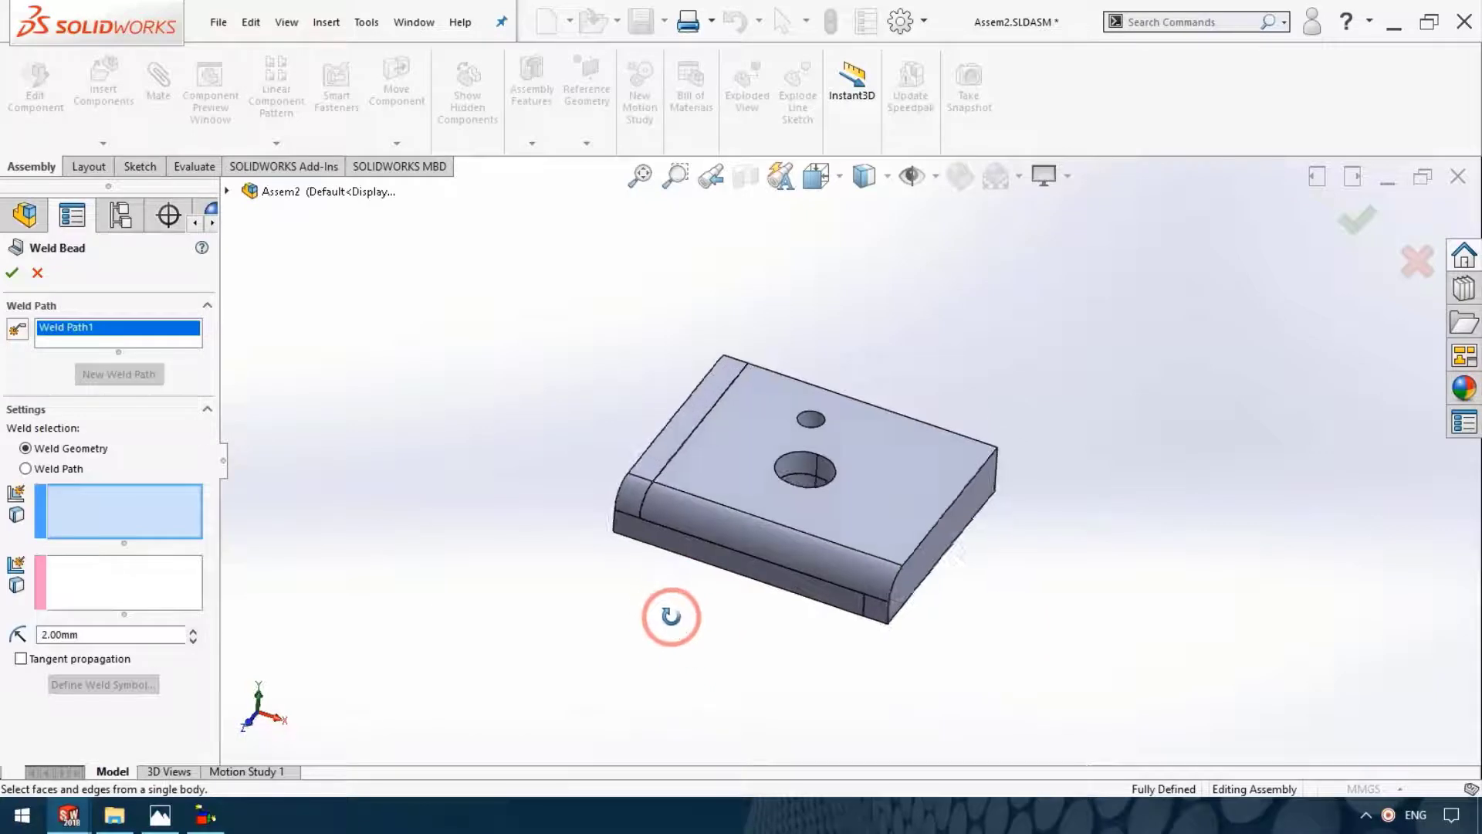
scroll(697, 451, down, 5)
scroll(698, 451, down, 2)
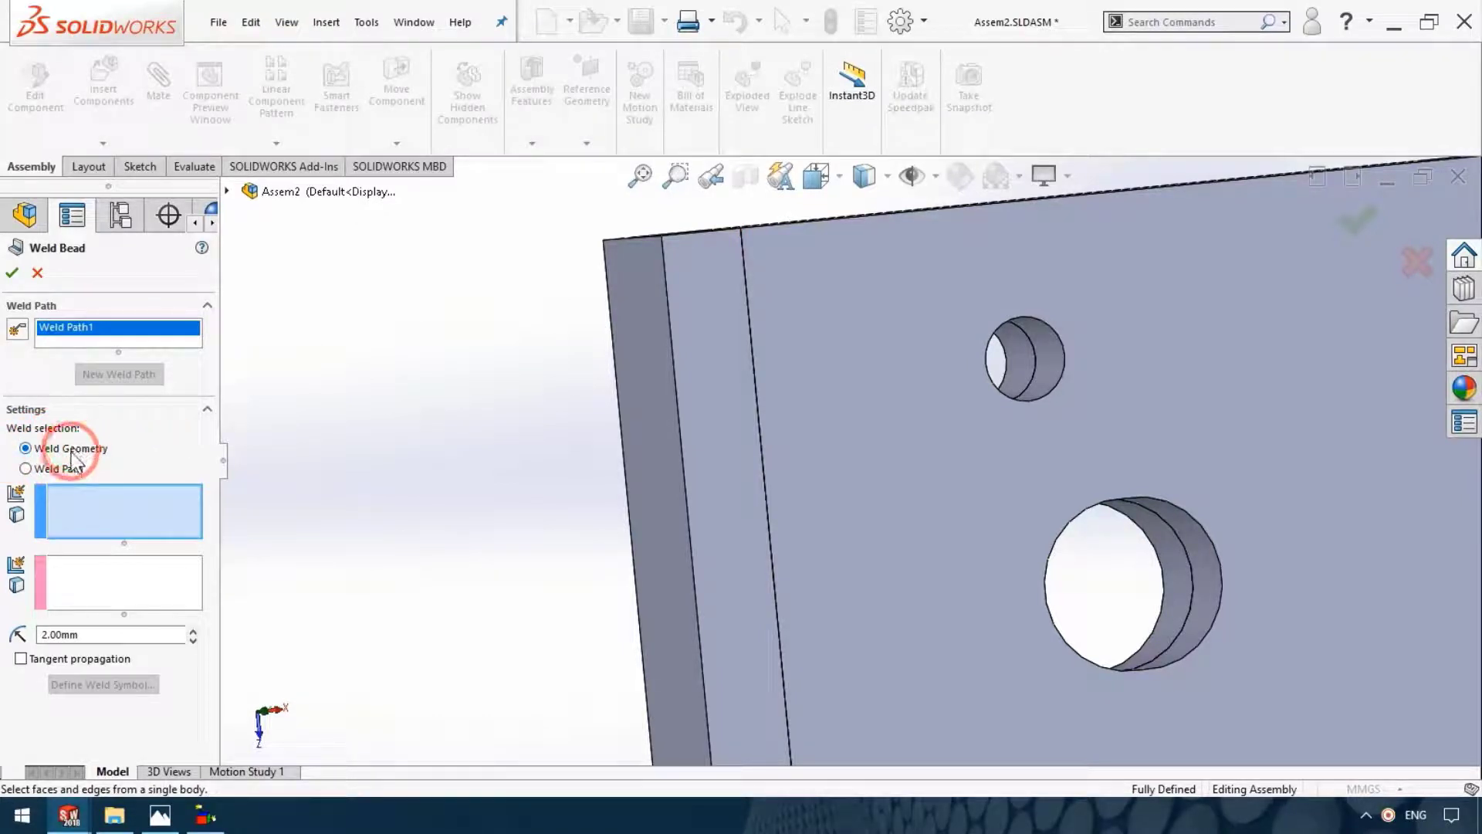
click(53, 478)
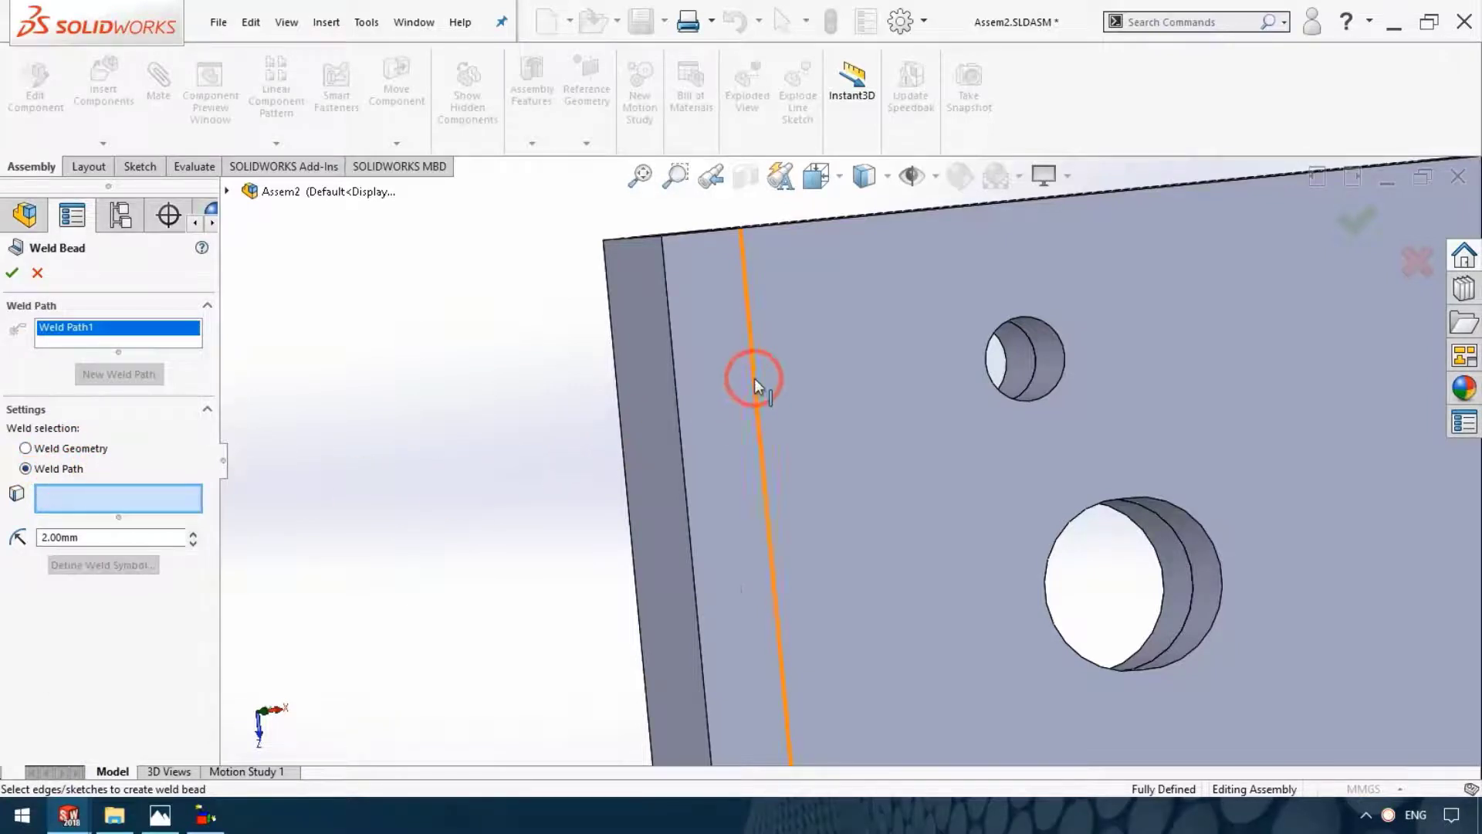
middle_drag(754, 340, 857, 392)
scroll(891, 314, up, 3)
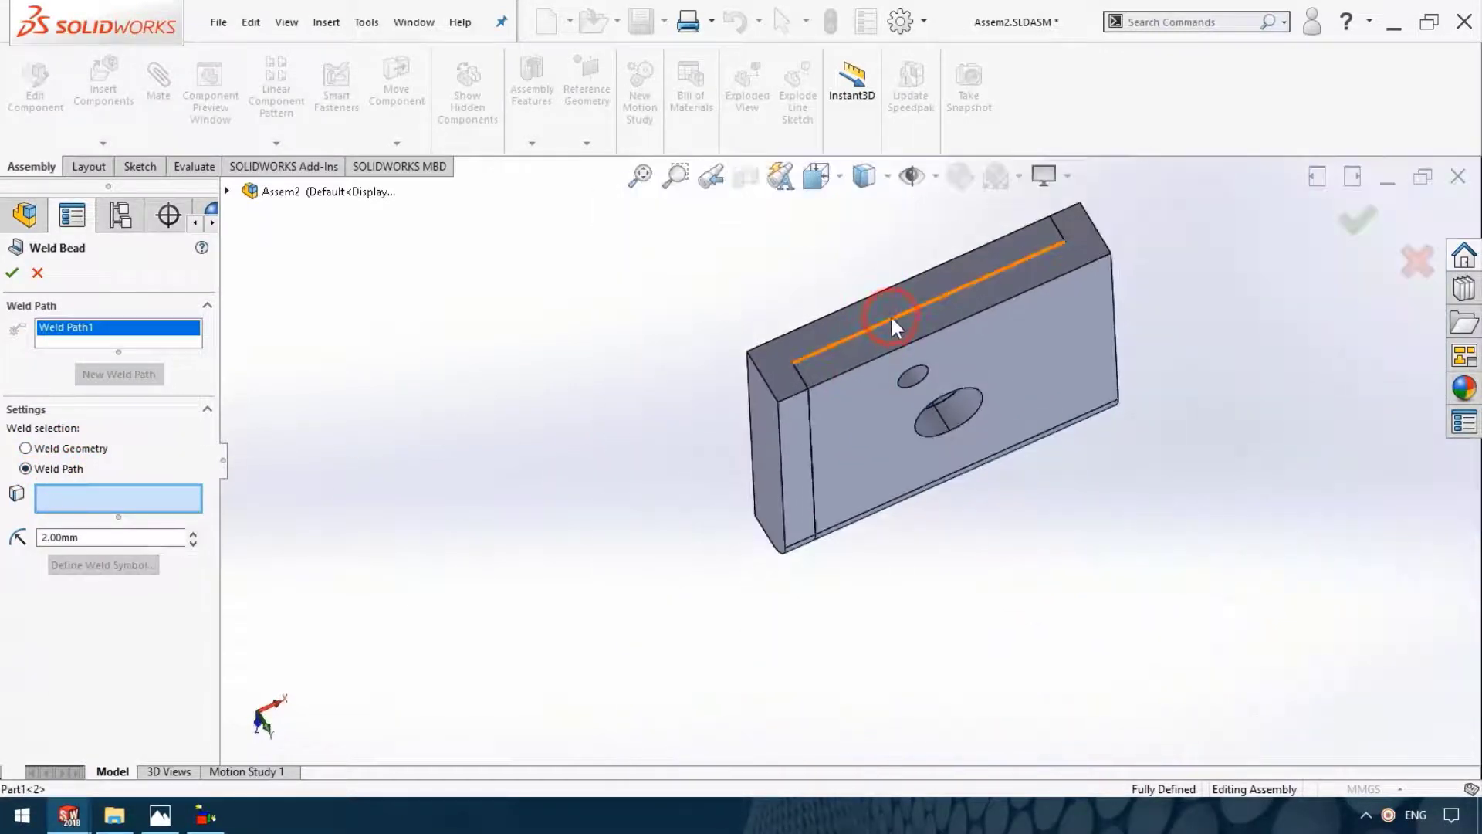
click(892, 317)
scroll(1059, 298, down, 2)
scroll(1045, 229, down, 3)
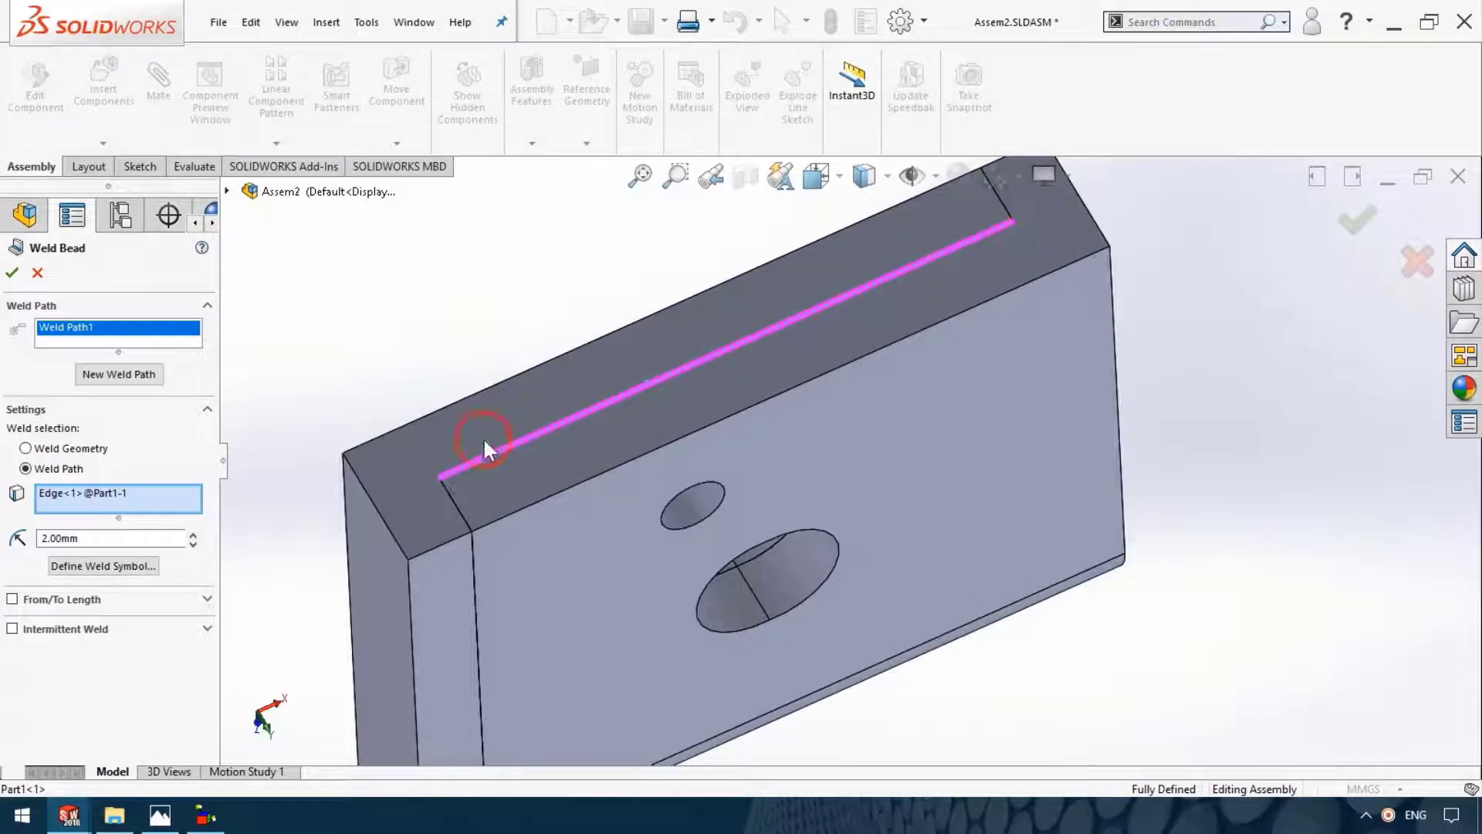
Set the bead size to 2 mm and confirm the ISO weld symbol settings
click(45, 541)
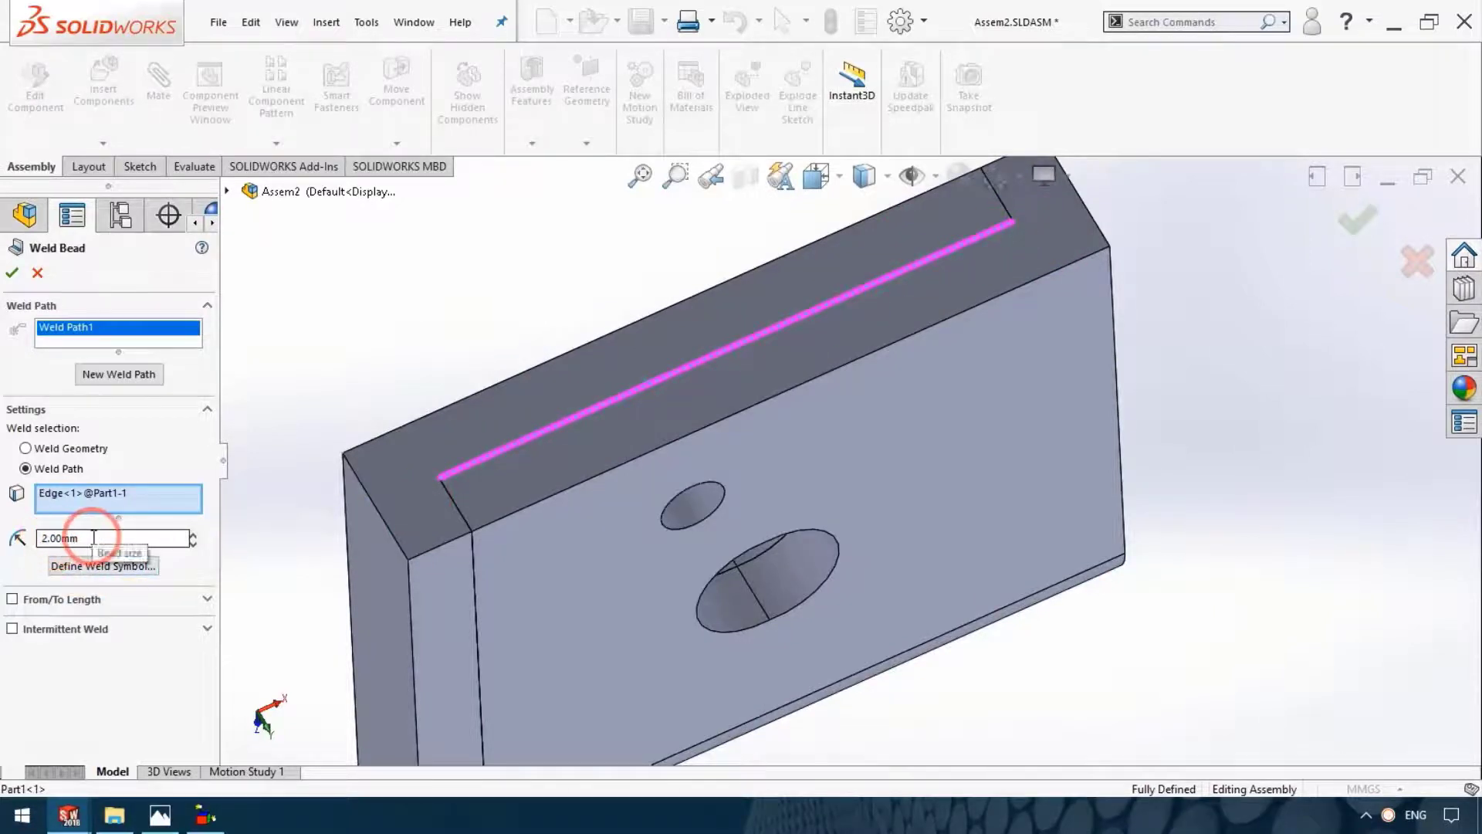
click(98, 568)
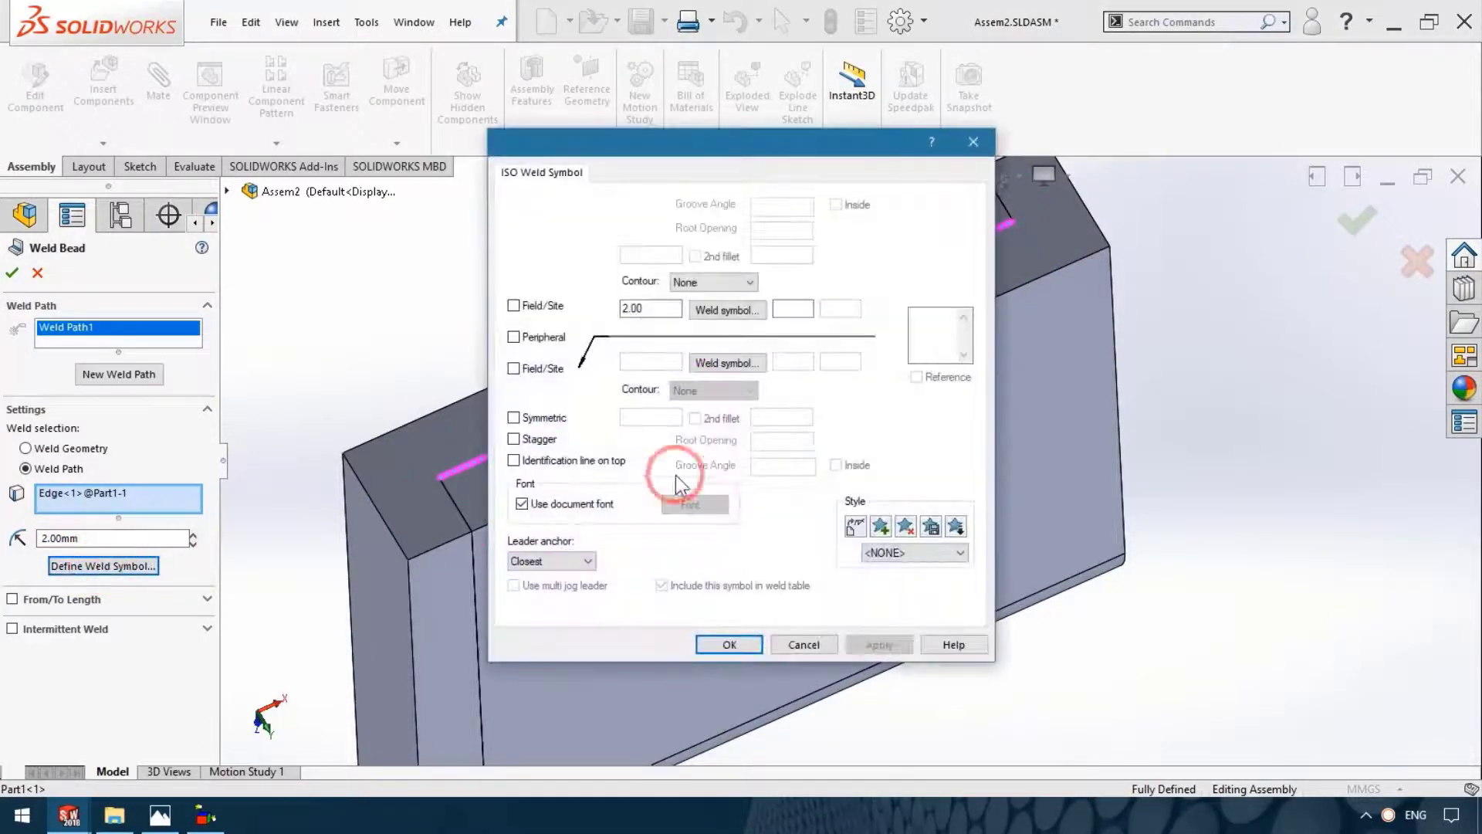
click(863, 730)
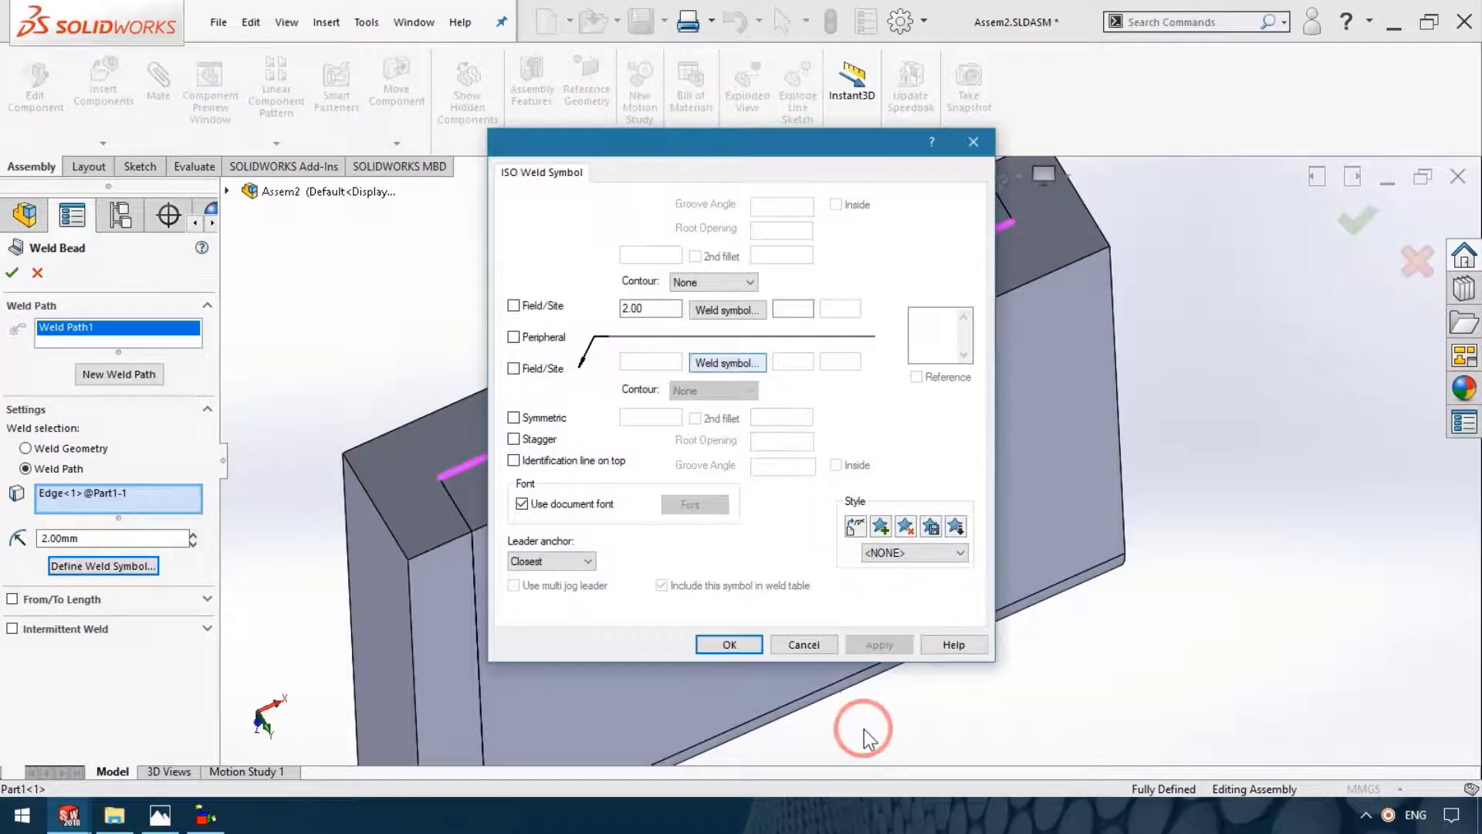
click(727, 645)
Finish the 2 mm weld bead and rotate the plate toward its top face
click(10, 275)
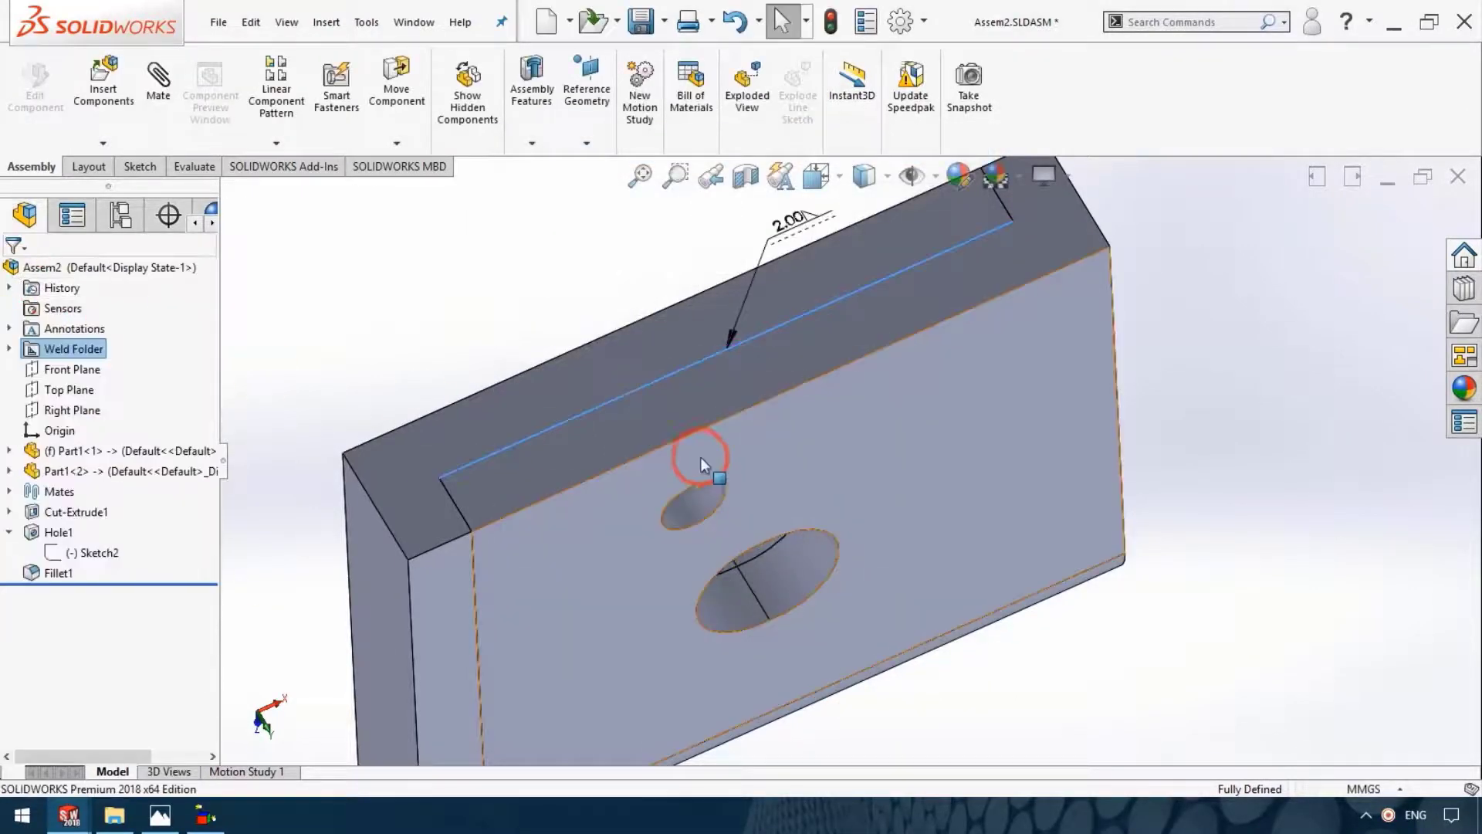
scroll(714, 332, up, 3)
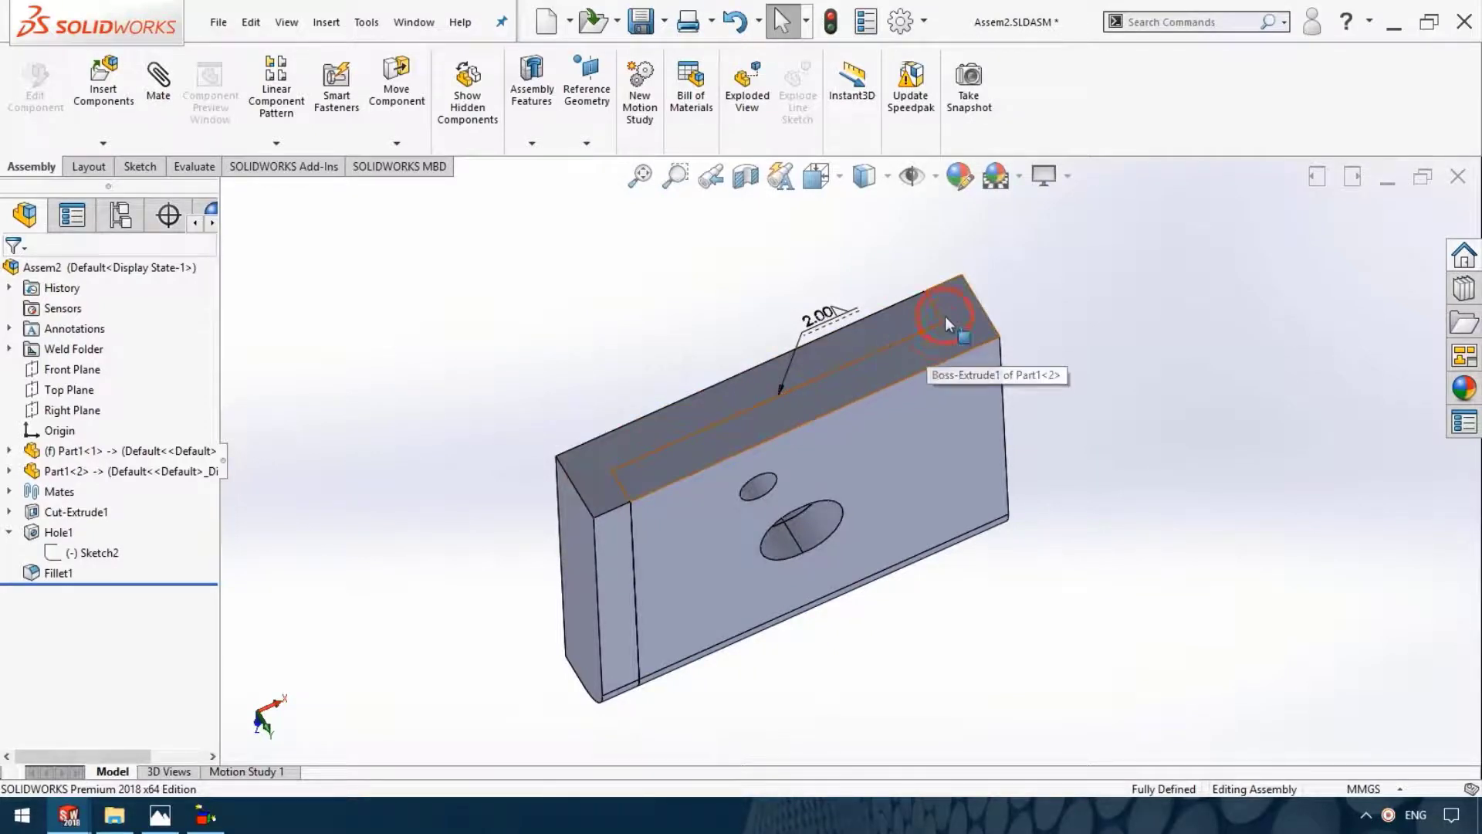
scroll(653, 454, down, 2)
scroll(656, 412, down, 1)
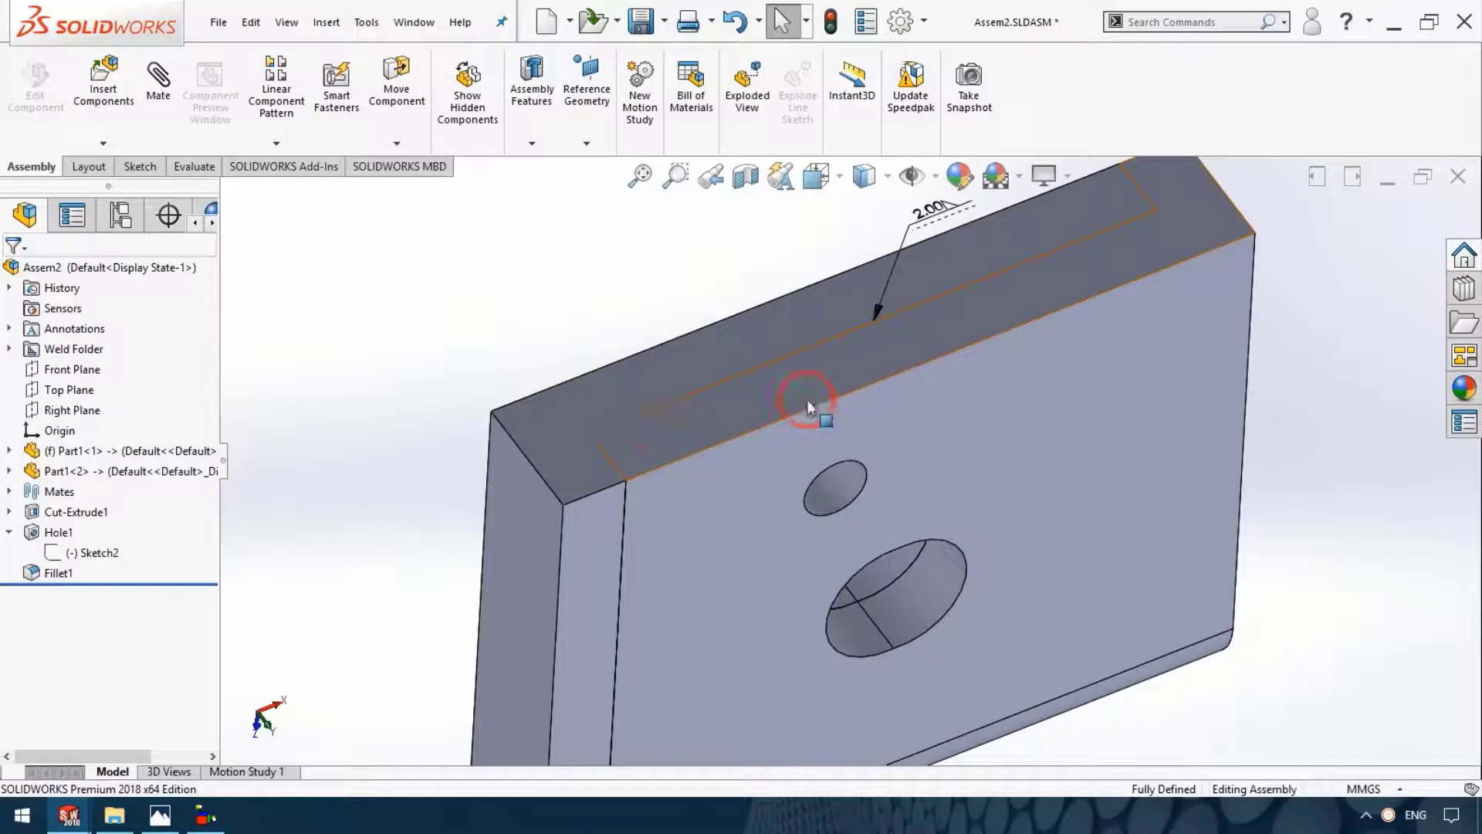
mouse_move(808, 400)
middle_down()
mouse_move(928, 333)
mouse_move(926, 272)
middle_up()
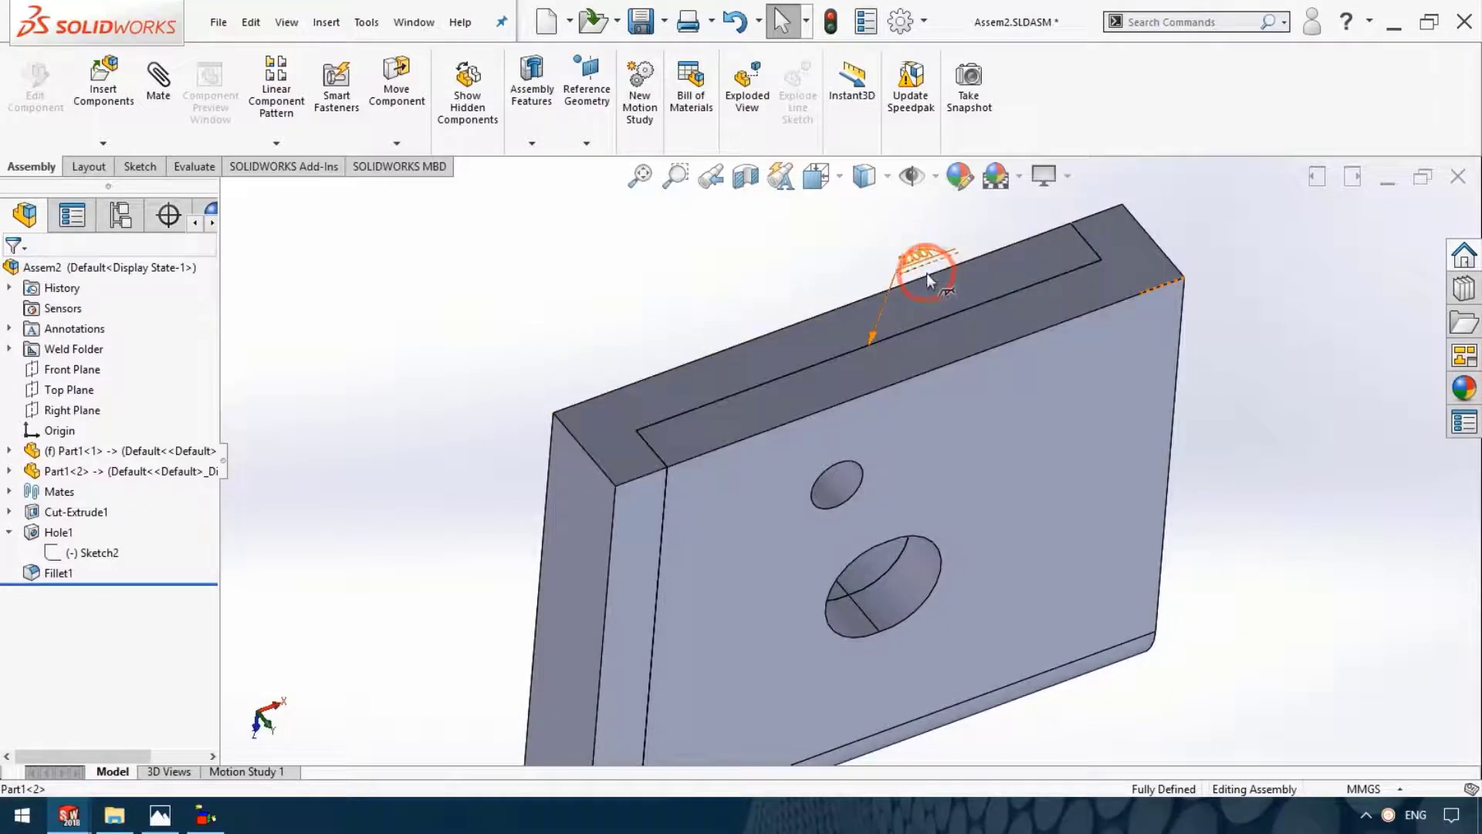
click(763, 249)
Turn on View Weld Beads and orbit to the top face showing both holes
click(938, 176)
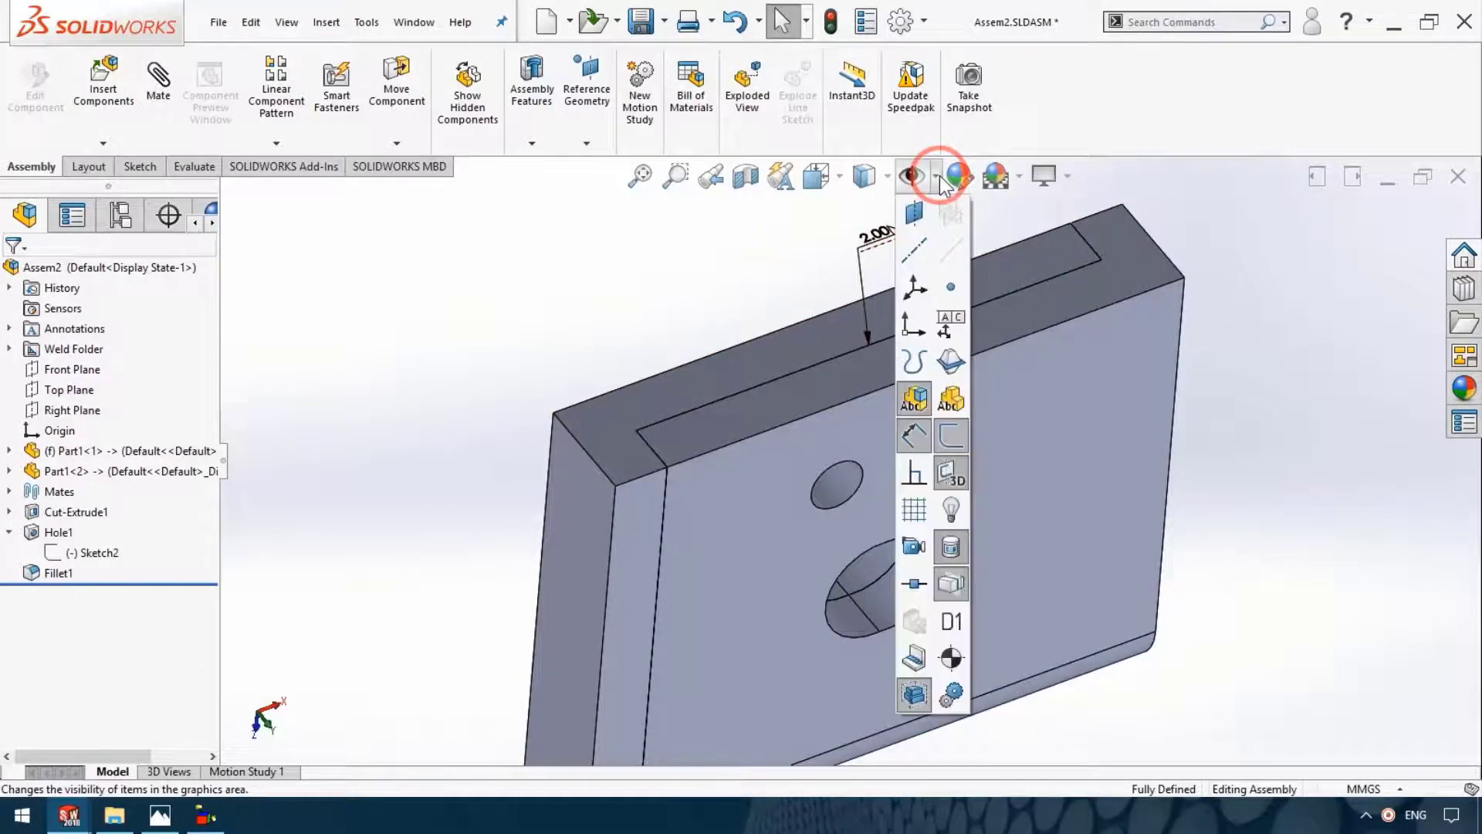
click(915, 660)
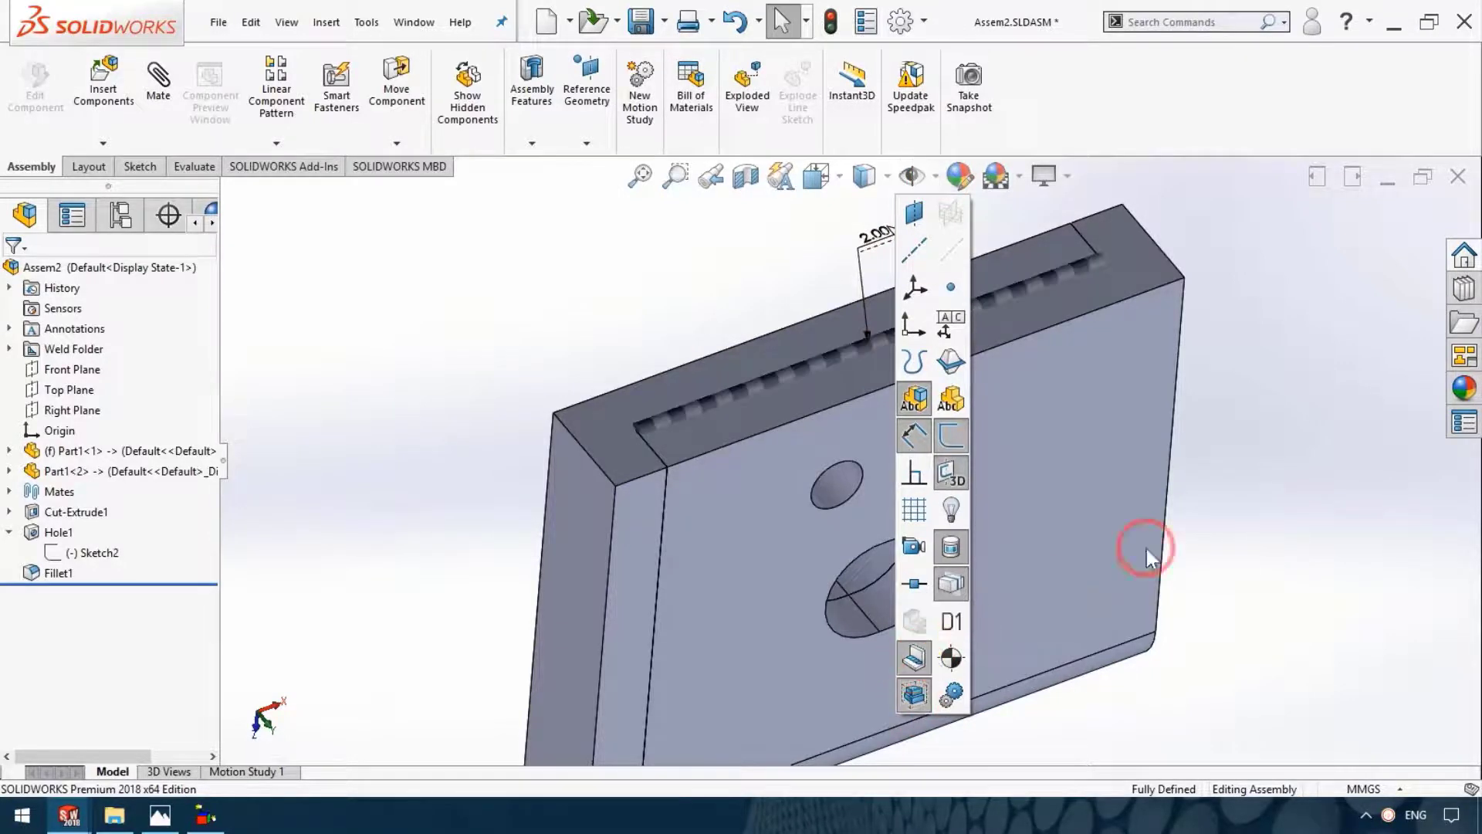
mouse_move(937, 563)
middle_down()
mouse_move(788, 420)
mouse_move(797, 399)
mouse_move(691, 430)
mouse_move(738, 330)
mouse_move(708, 387)
mouse_move(989, 440)
mouse_move(980, 466)
mouse_move(936, 497)
mouse_move(358, 607)
middle_up()
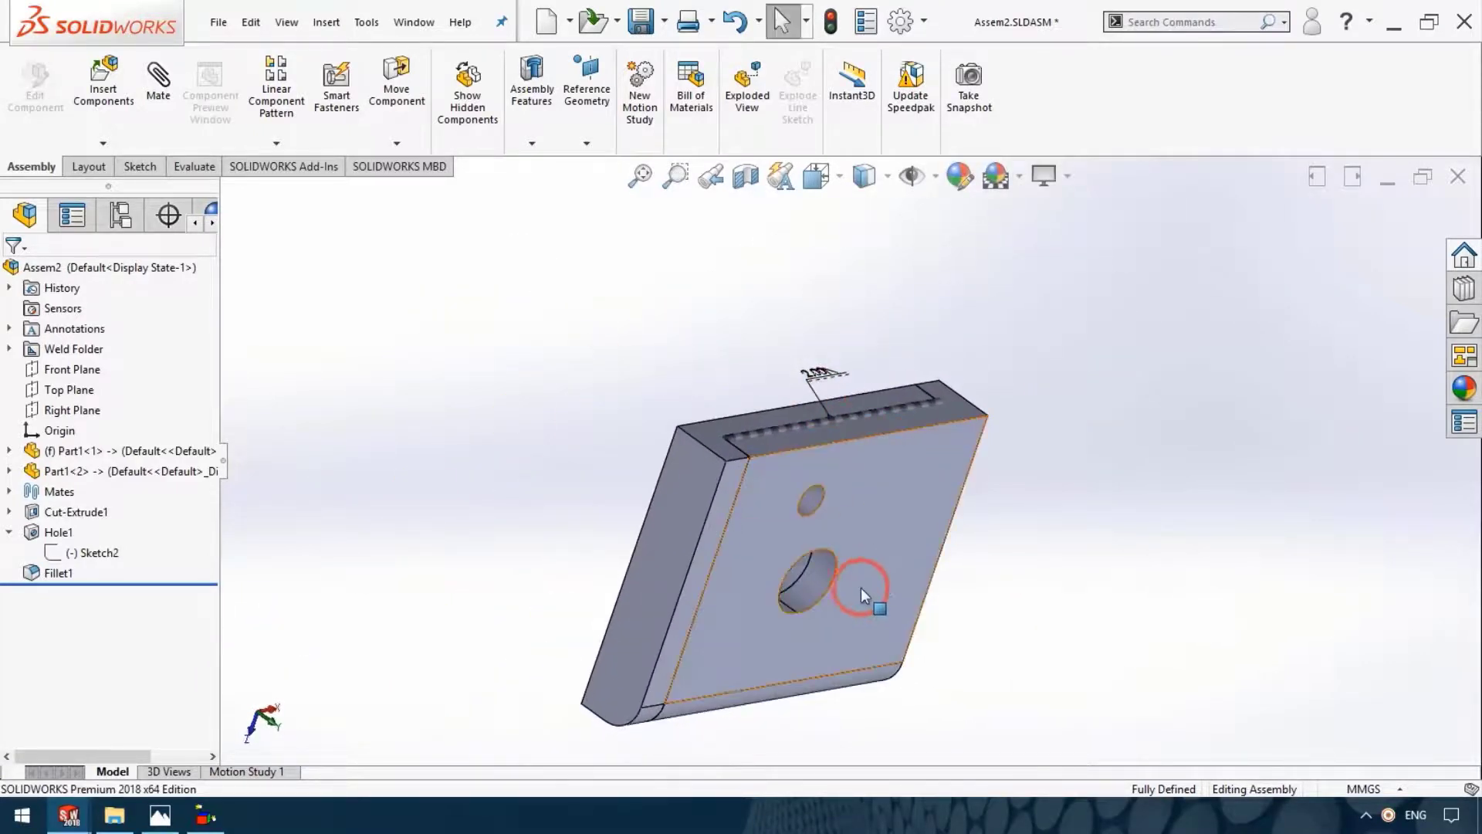
mouse_move(1133, 673)
middle_down()
mouse_move(1026, 489)
mouse_move(996, 387)
mouse_move(1003, 332)
middle_up()
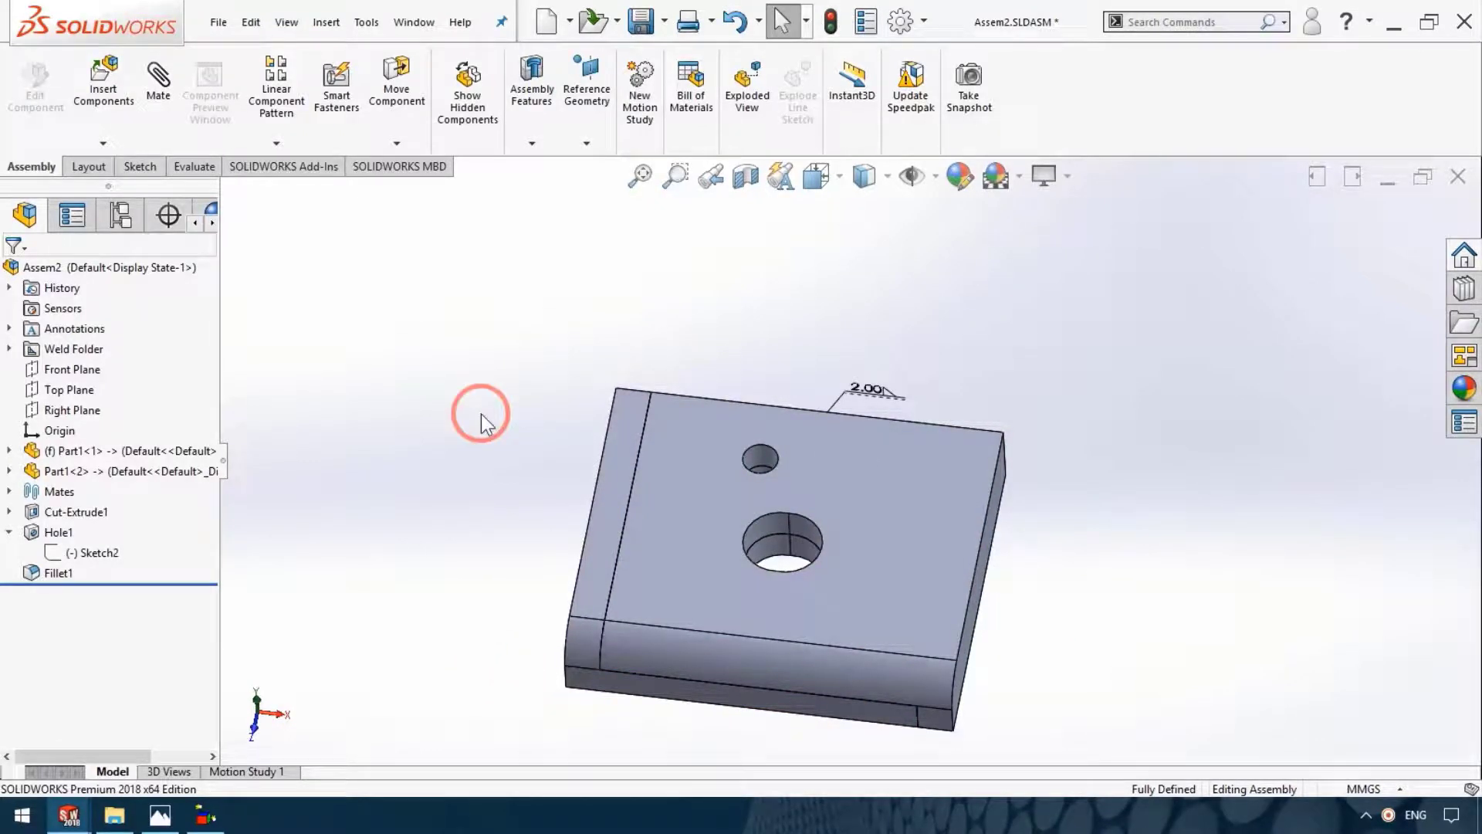
click(546, 138)
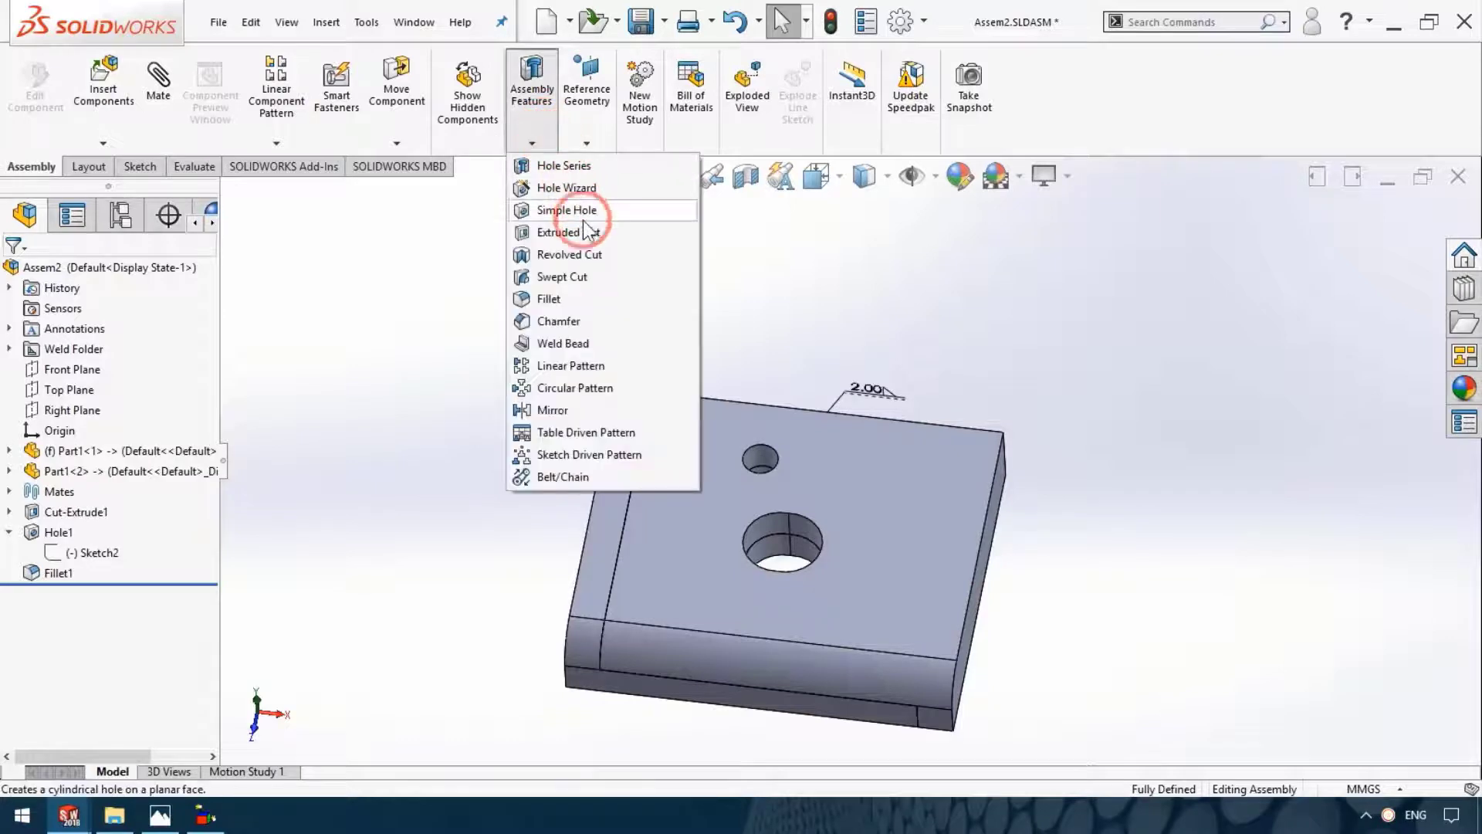
Start a new sketch on Part1's Front Plane
click(141, 167)
click(39, 95)
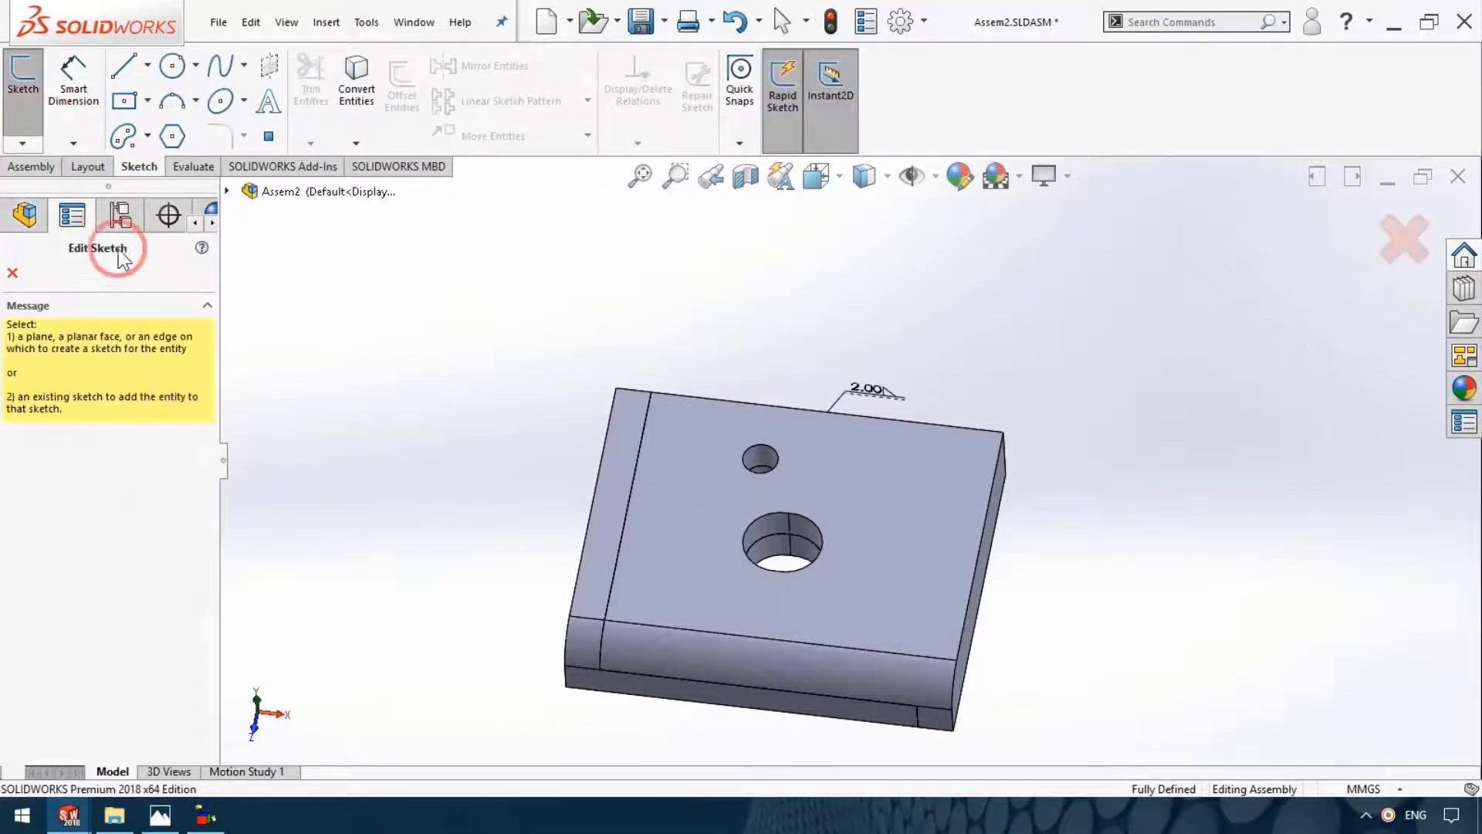
click(227, 191)
click(248, 374)
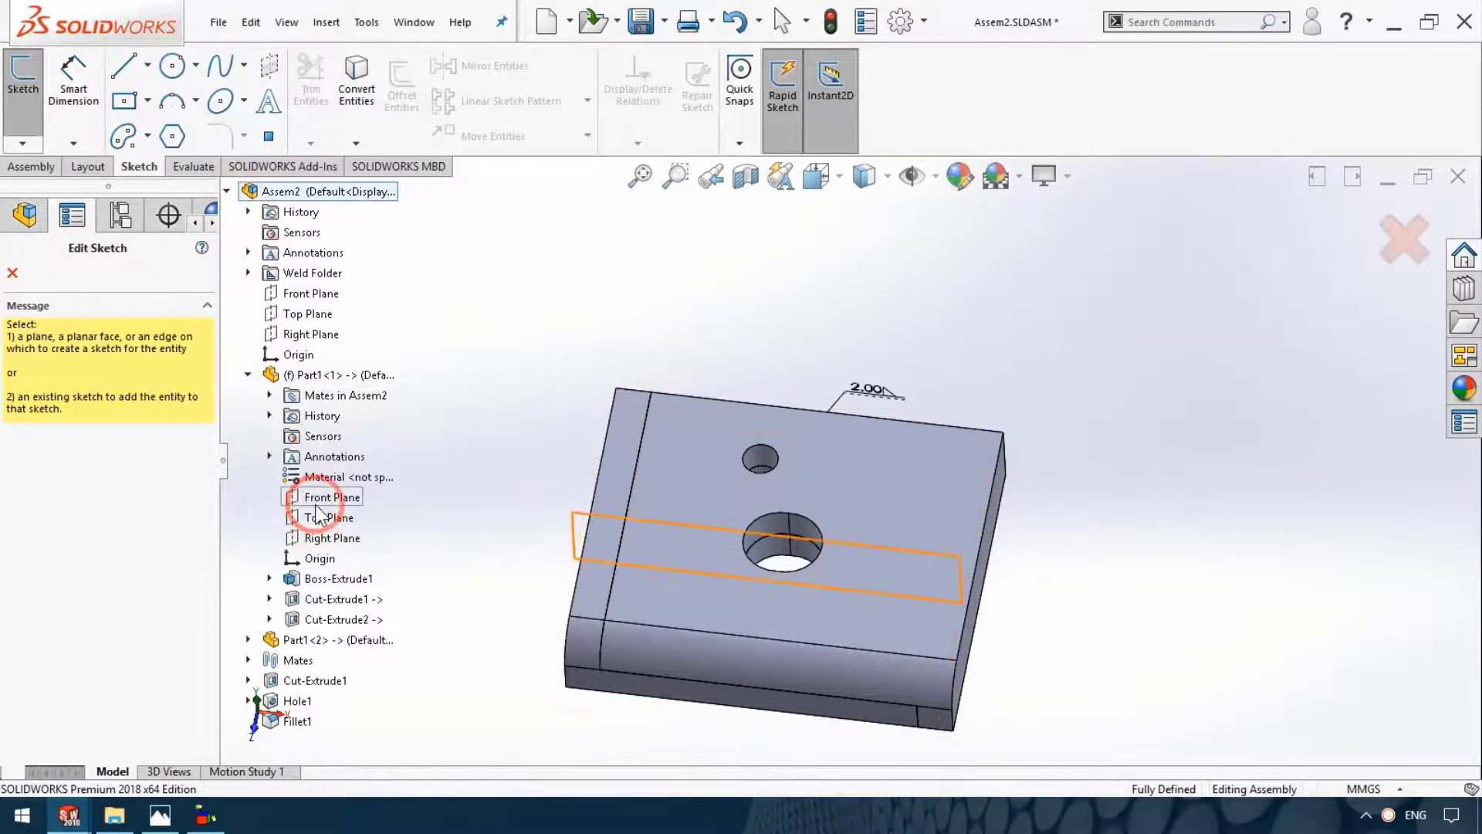
click(316, 503)
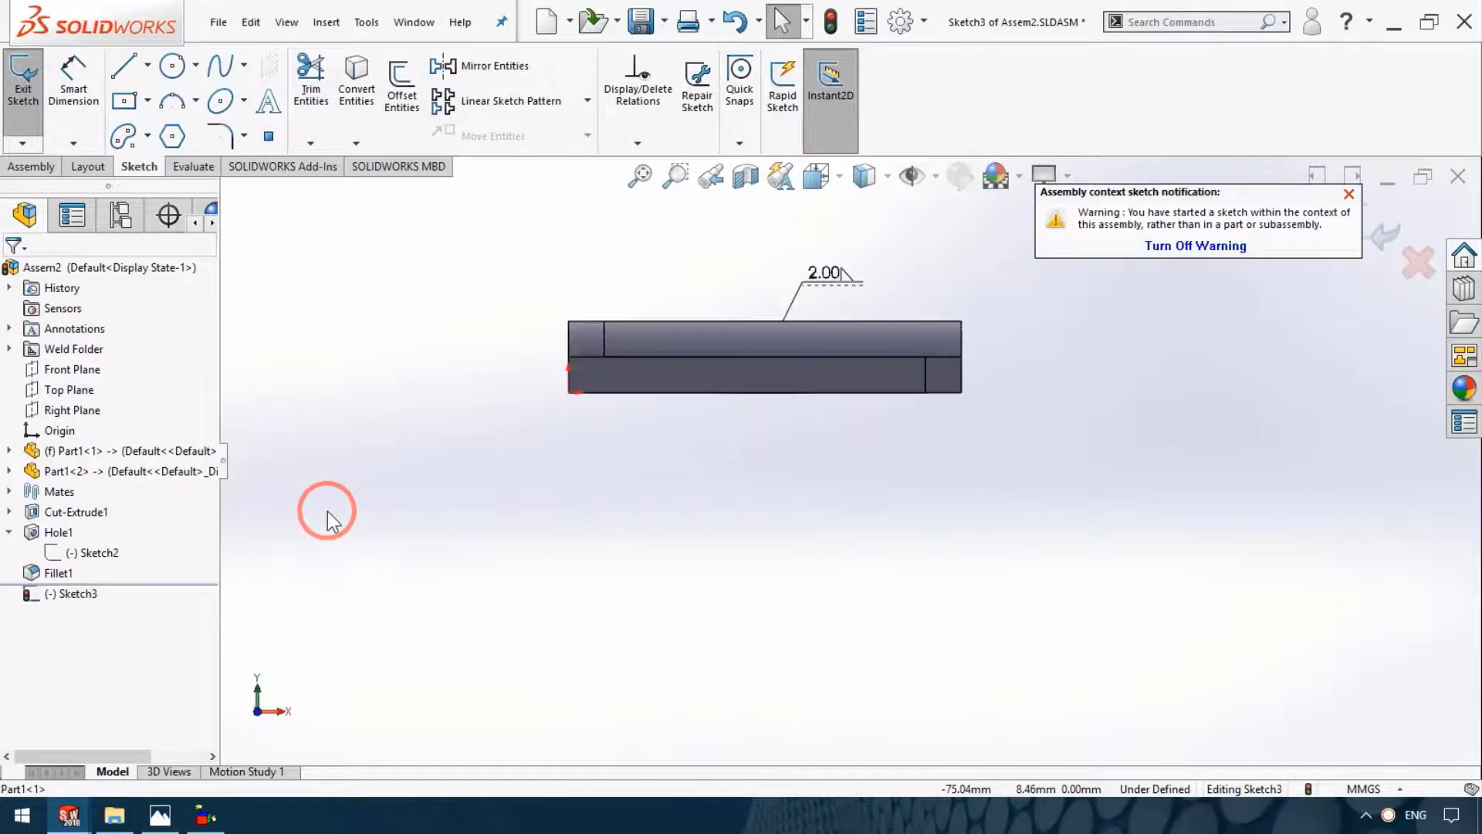
scroll(767, 345, down, 4)
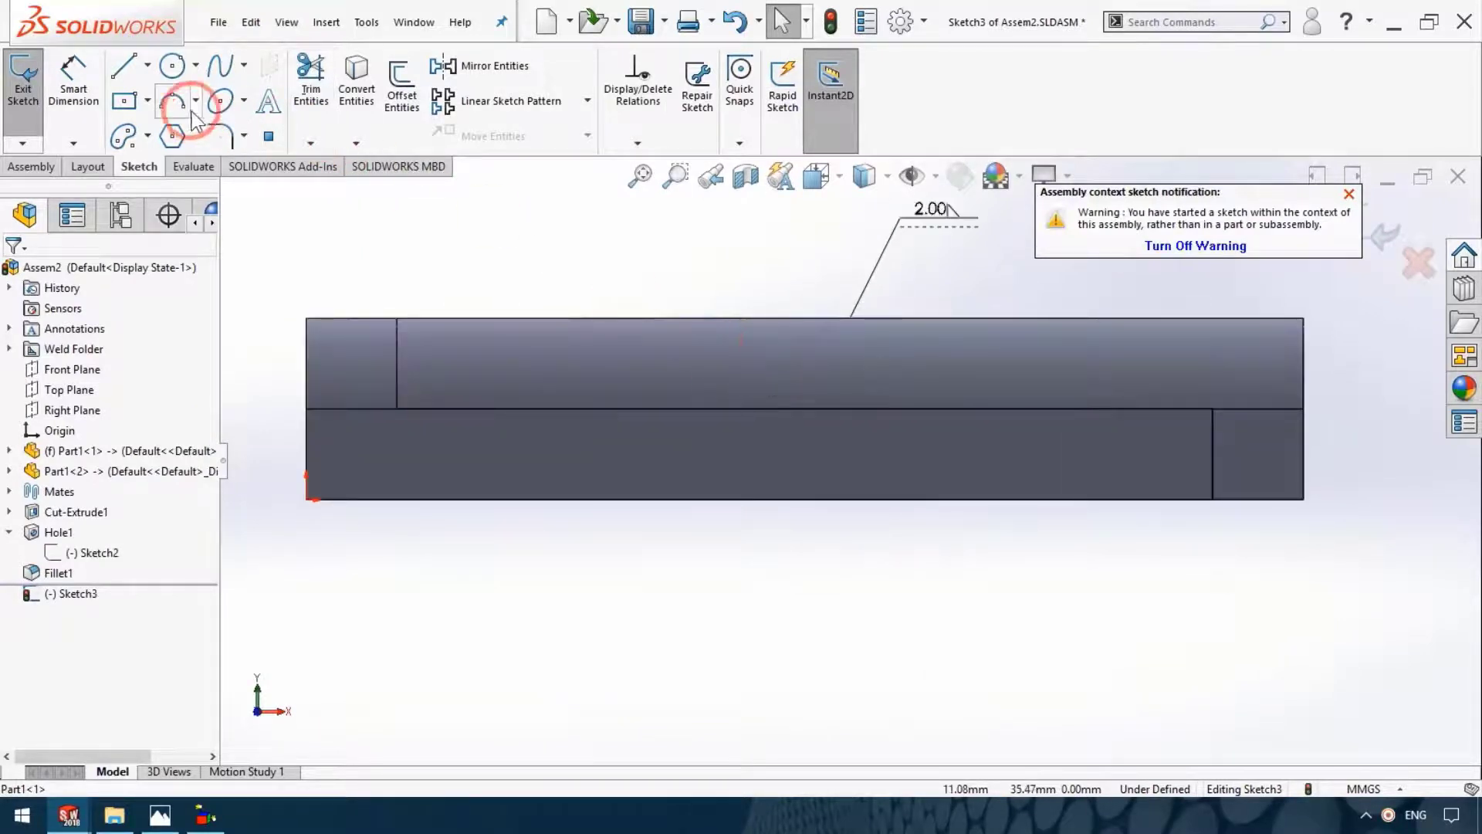
Draw a vertical line closed by a semicircular arc, then exit the sketch
click(123, 66)
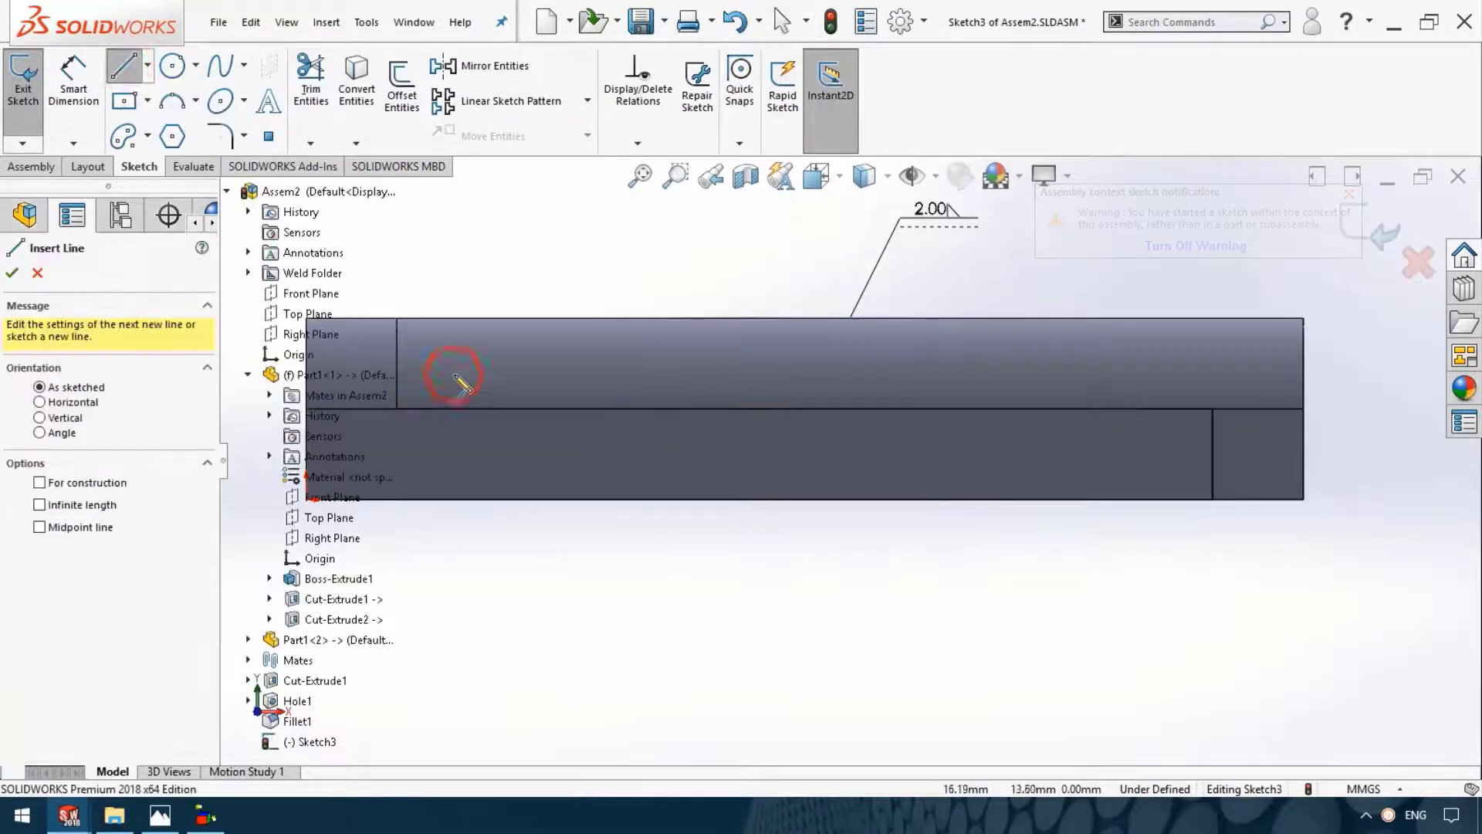
click(457, 454)
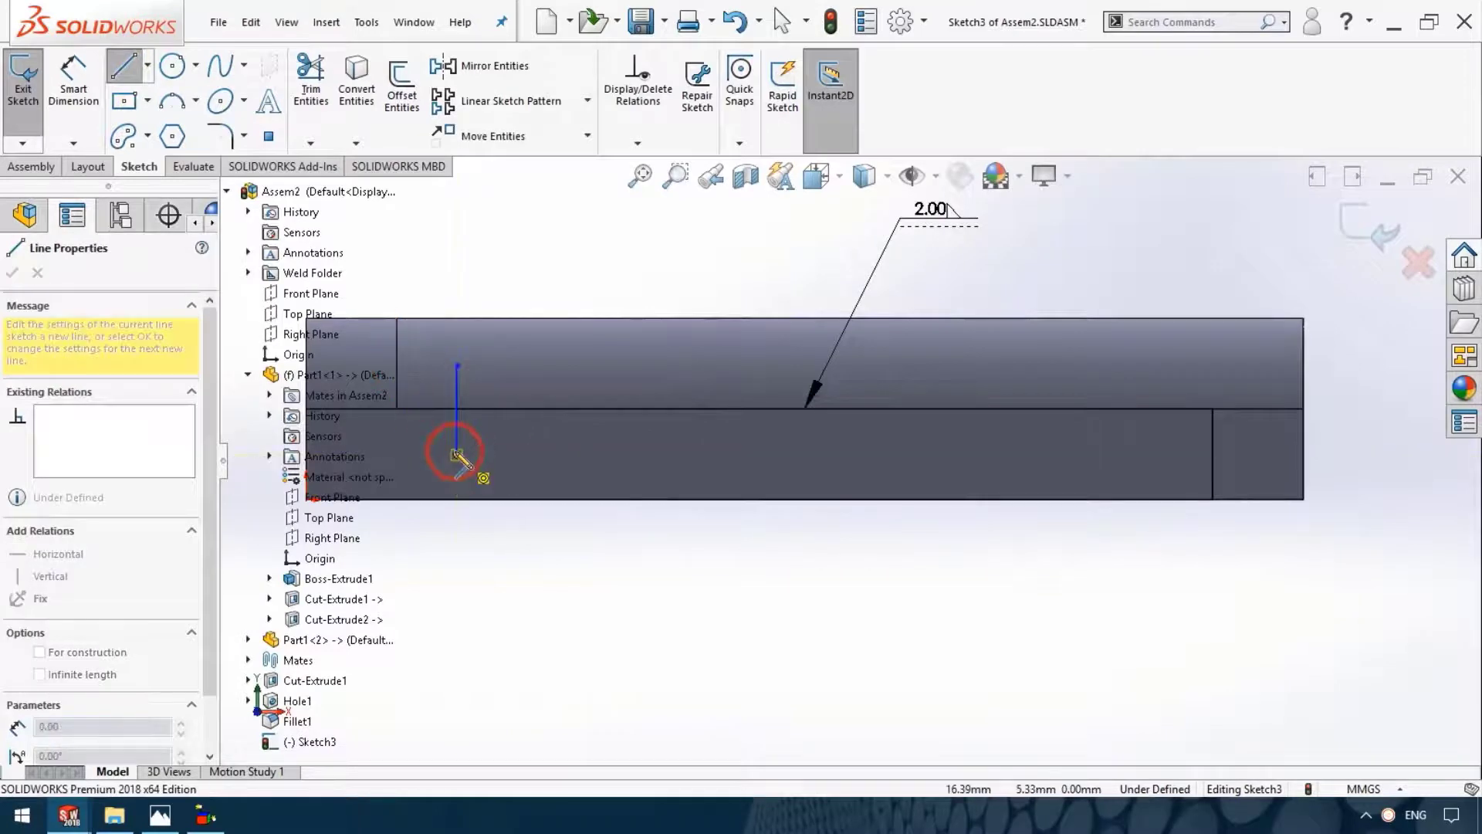
click(457, 364)
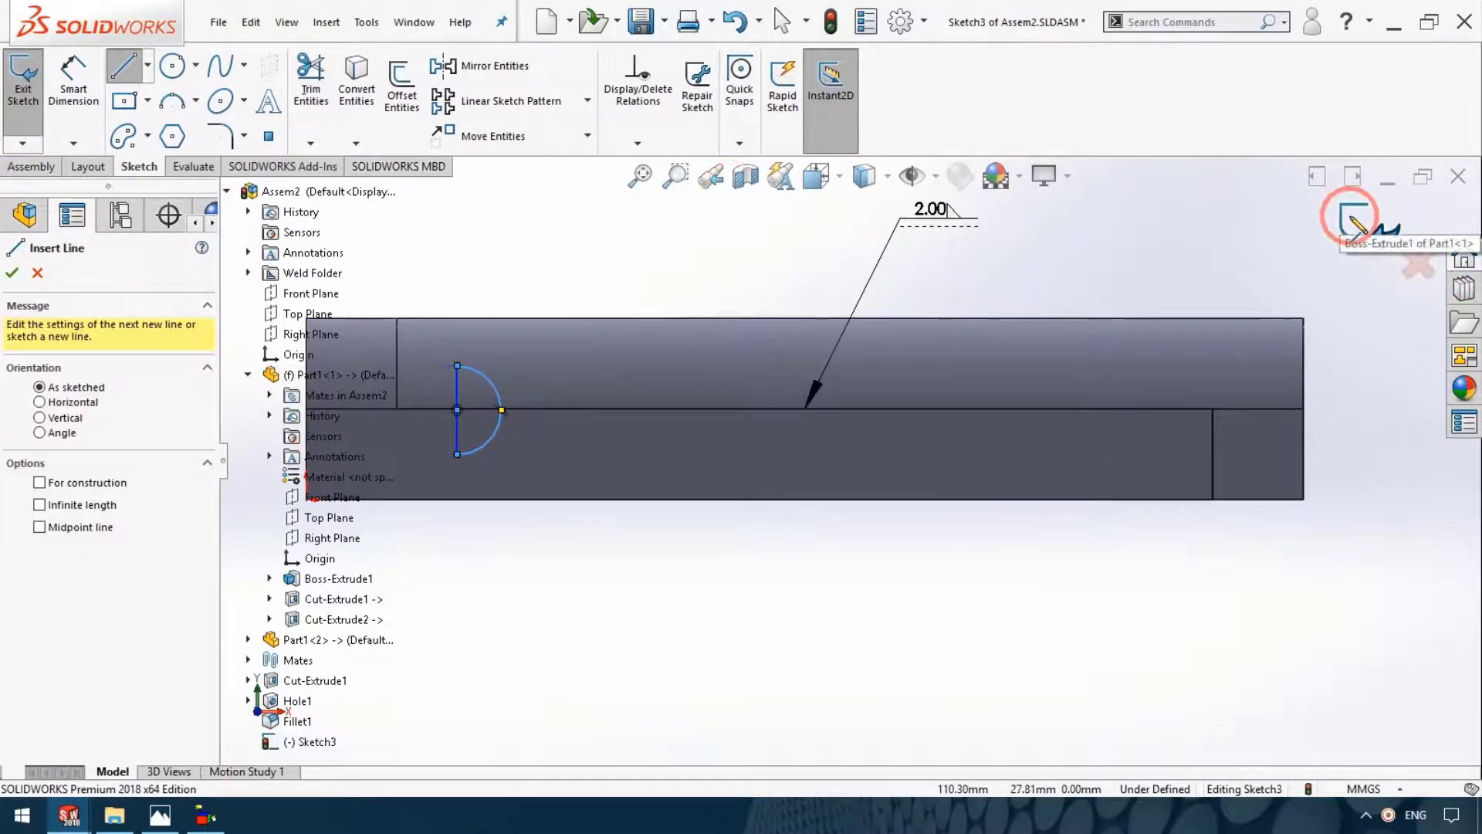
click(1350, 217)
middle_drag(259, 432, 558, 291)
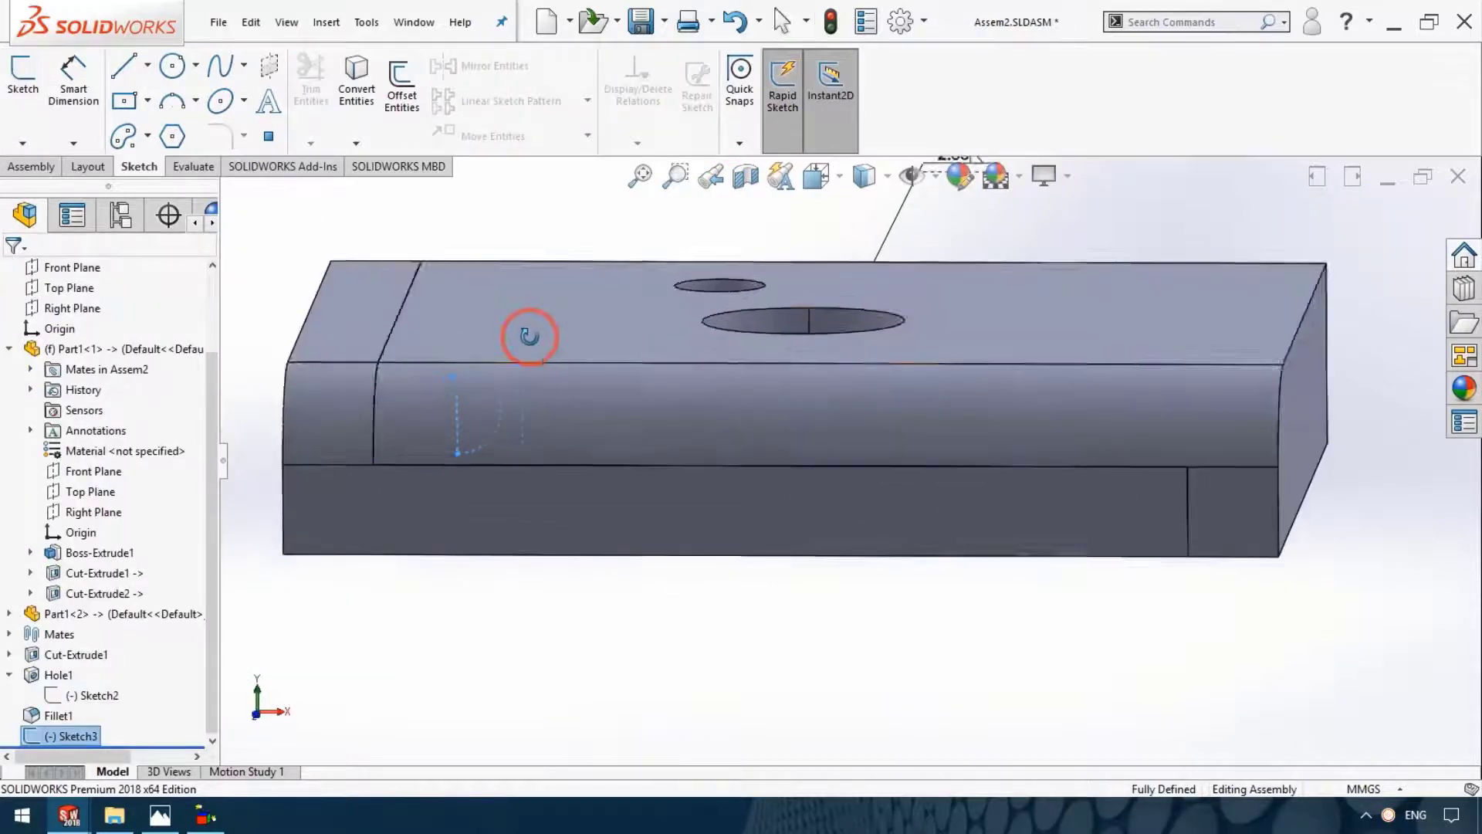
click(762, 313)
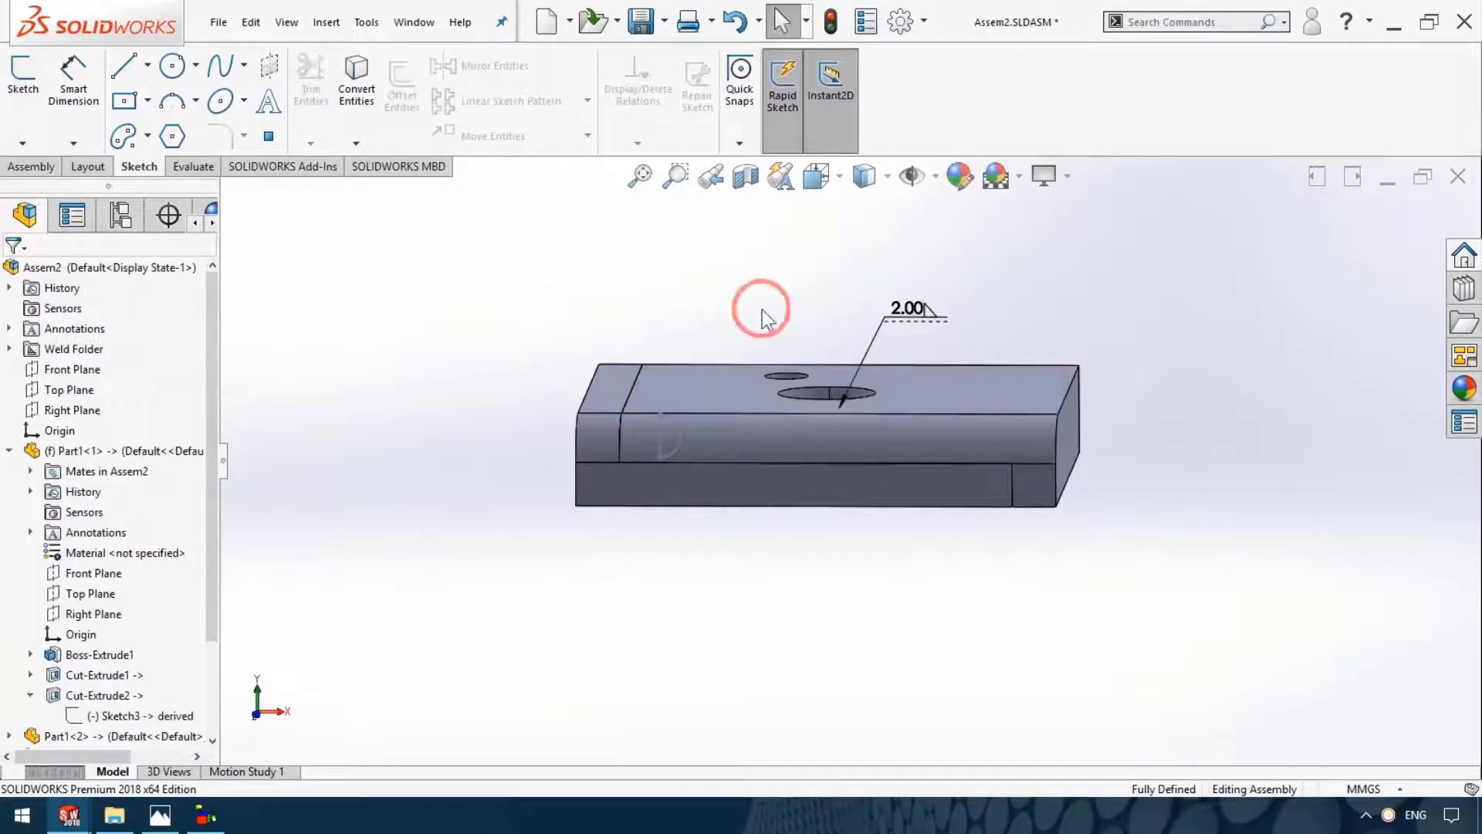
click(45, 174)
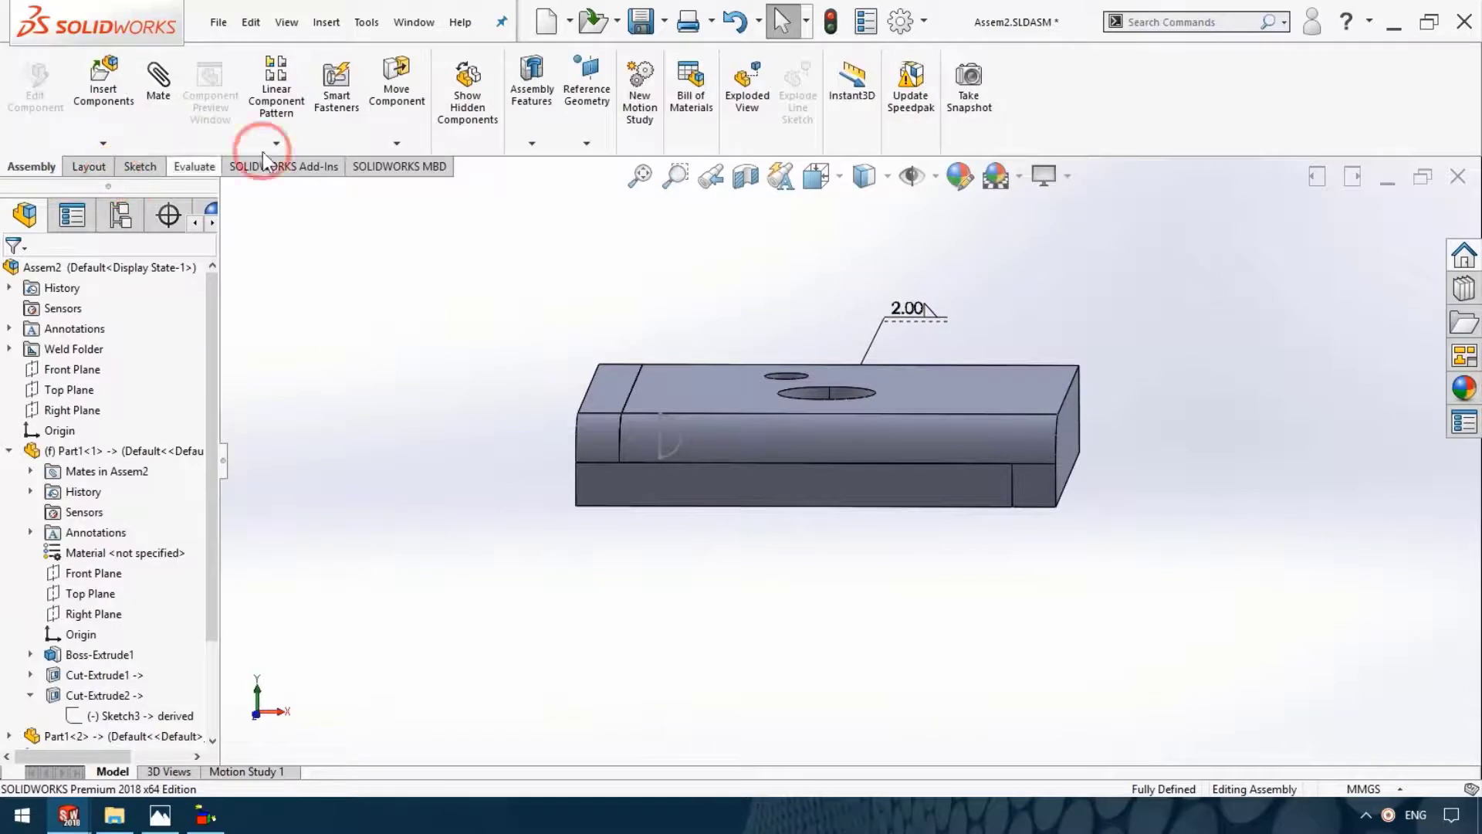
Create a 360° revolved cut from Sketch3 about Line1, then begin a section view
click(540, 119)
click(571, 257)
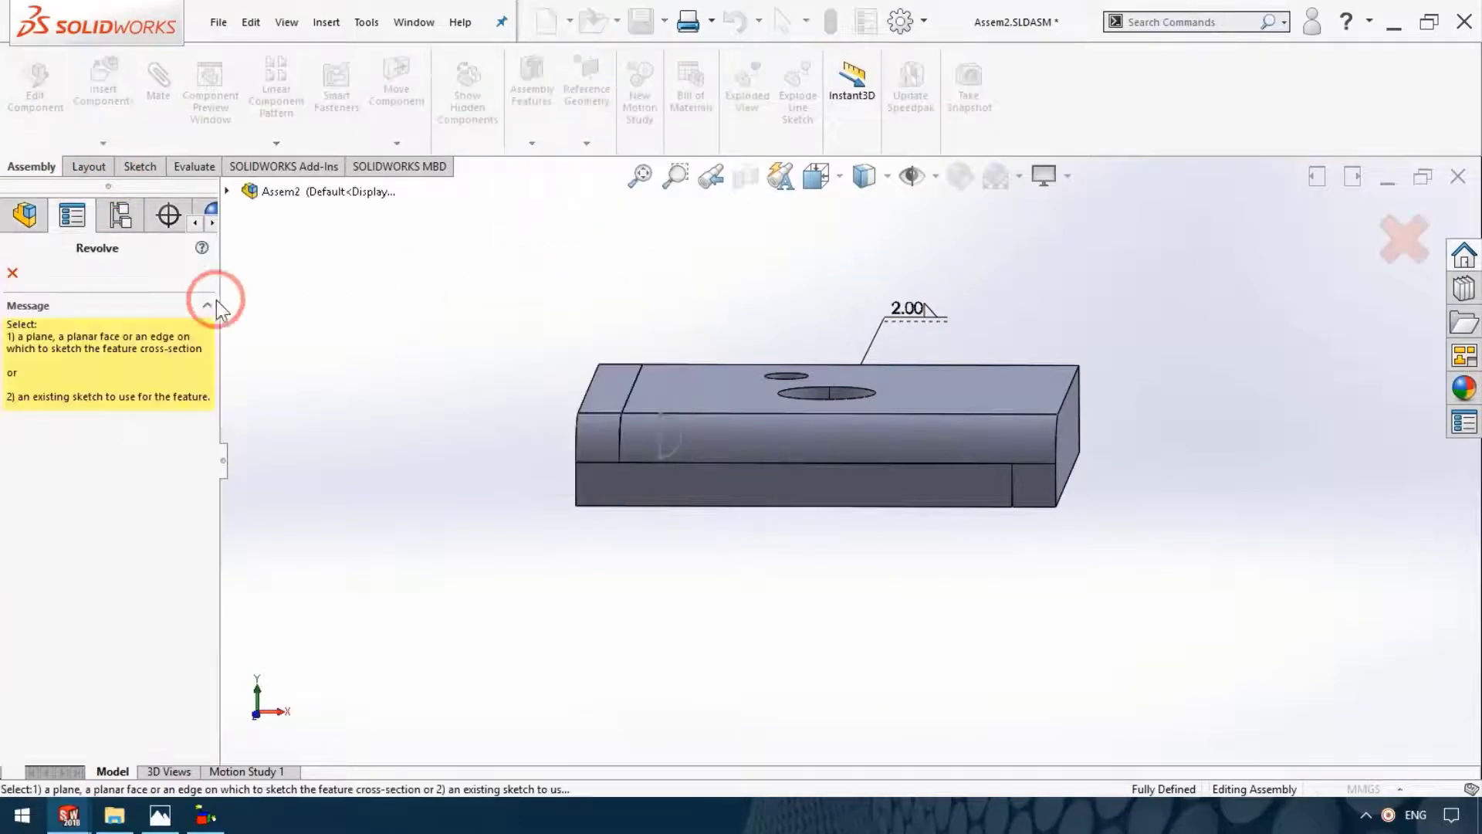
scroll(637, 447, down, 3)
click(704, 408)
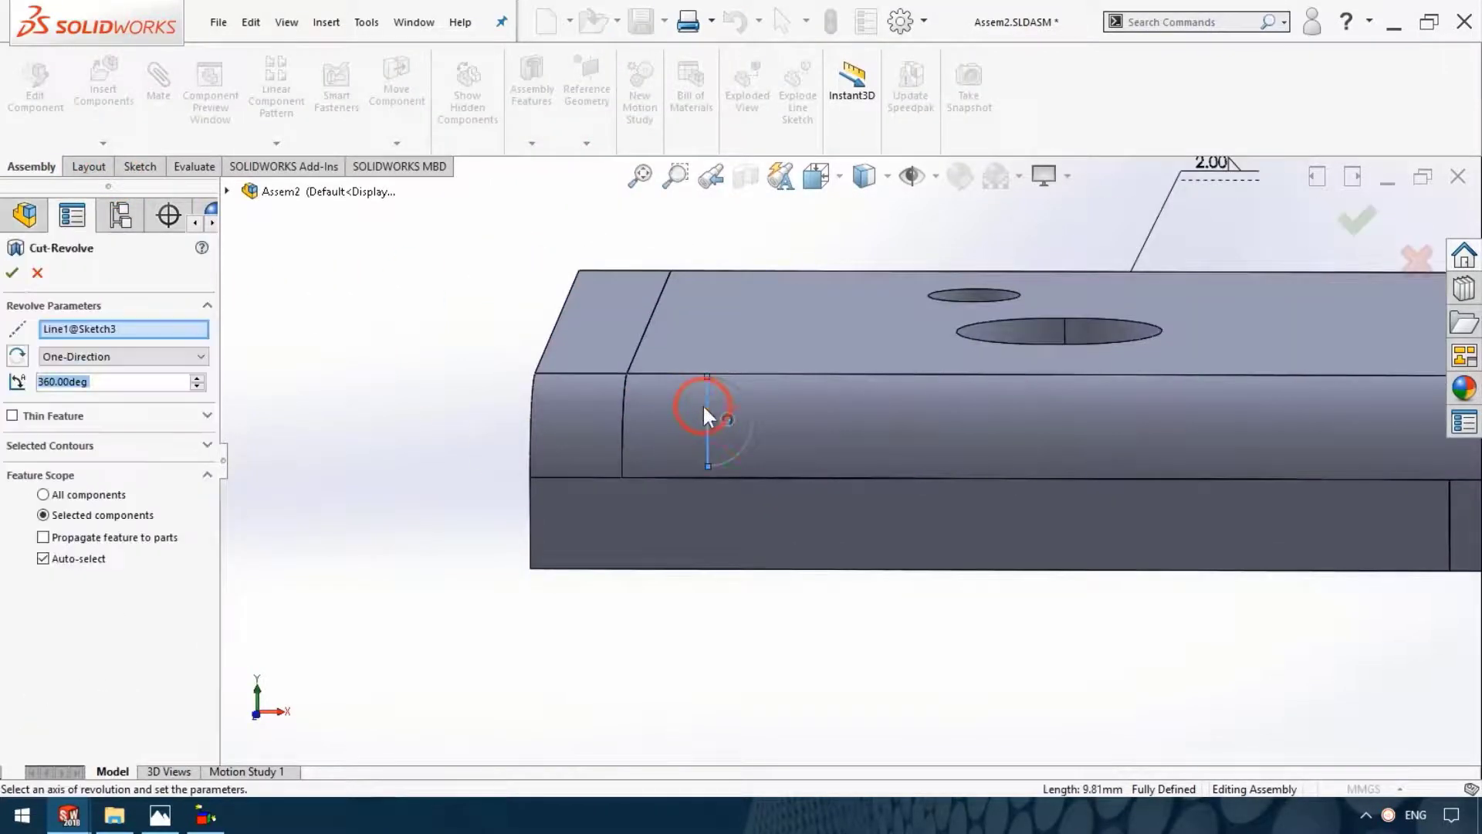
mouse_move(314, 390)
middle_down()
mouse_move(888, 473)
mouse_move(888, 418)
mouse_move(888, 463)
mouse_move(831, 479)
mouse_move(795, 393)
middle_up()
click(12, 274)
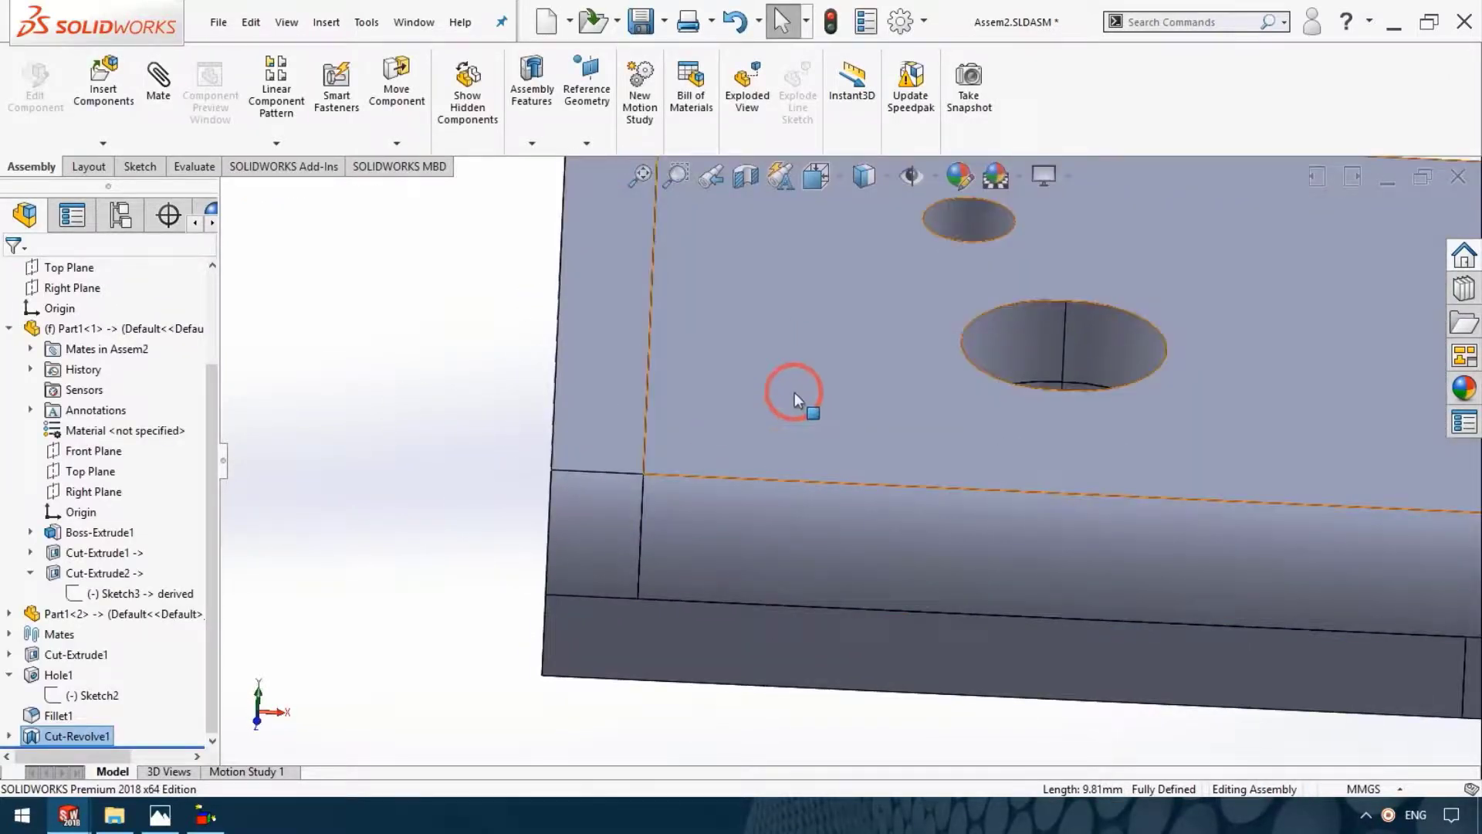
key(z)
key(z)
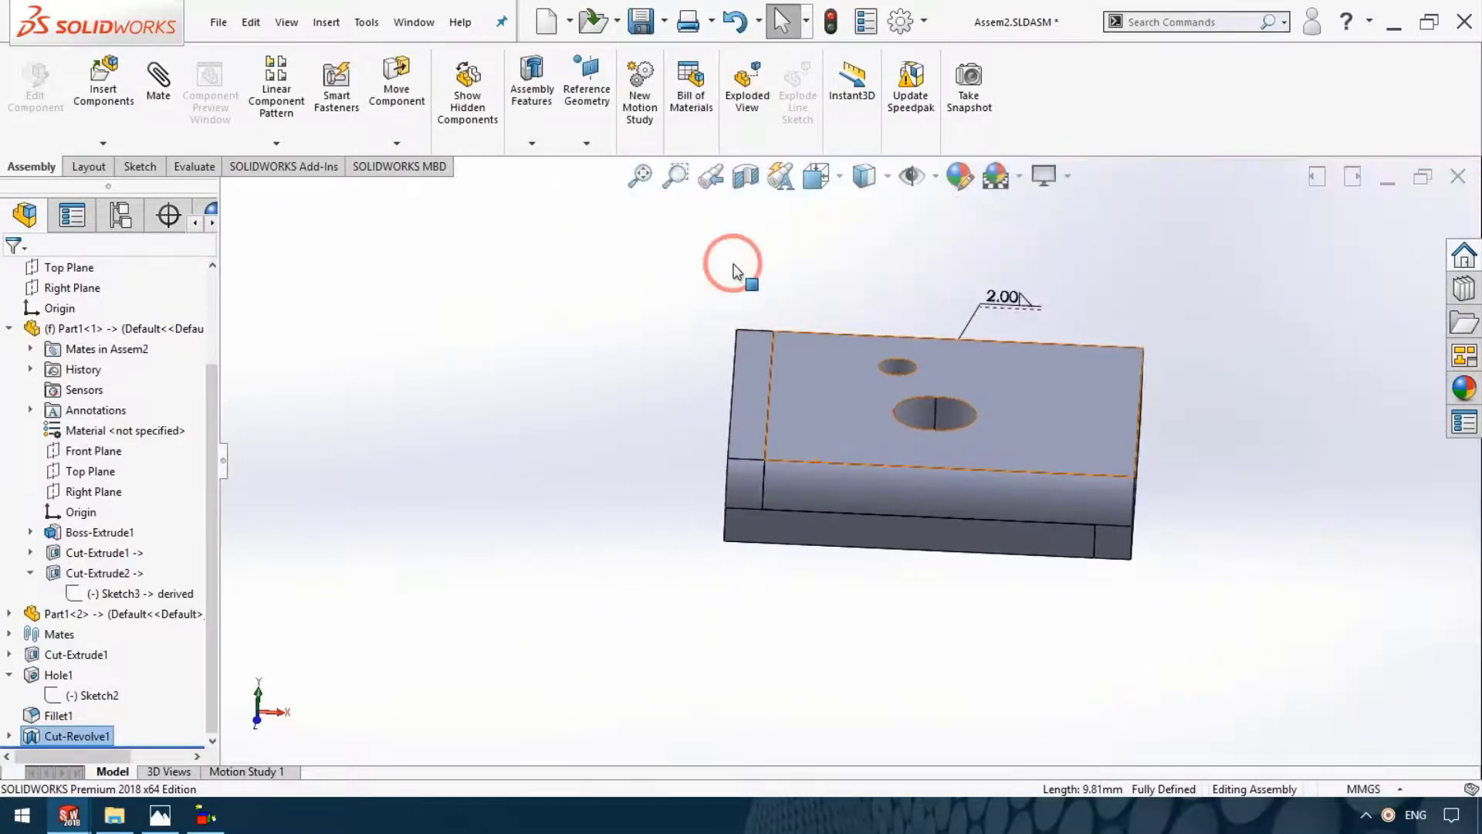
click(744, 181)
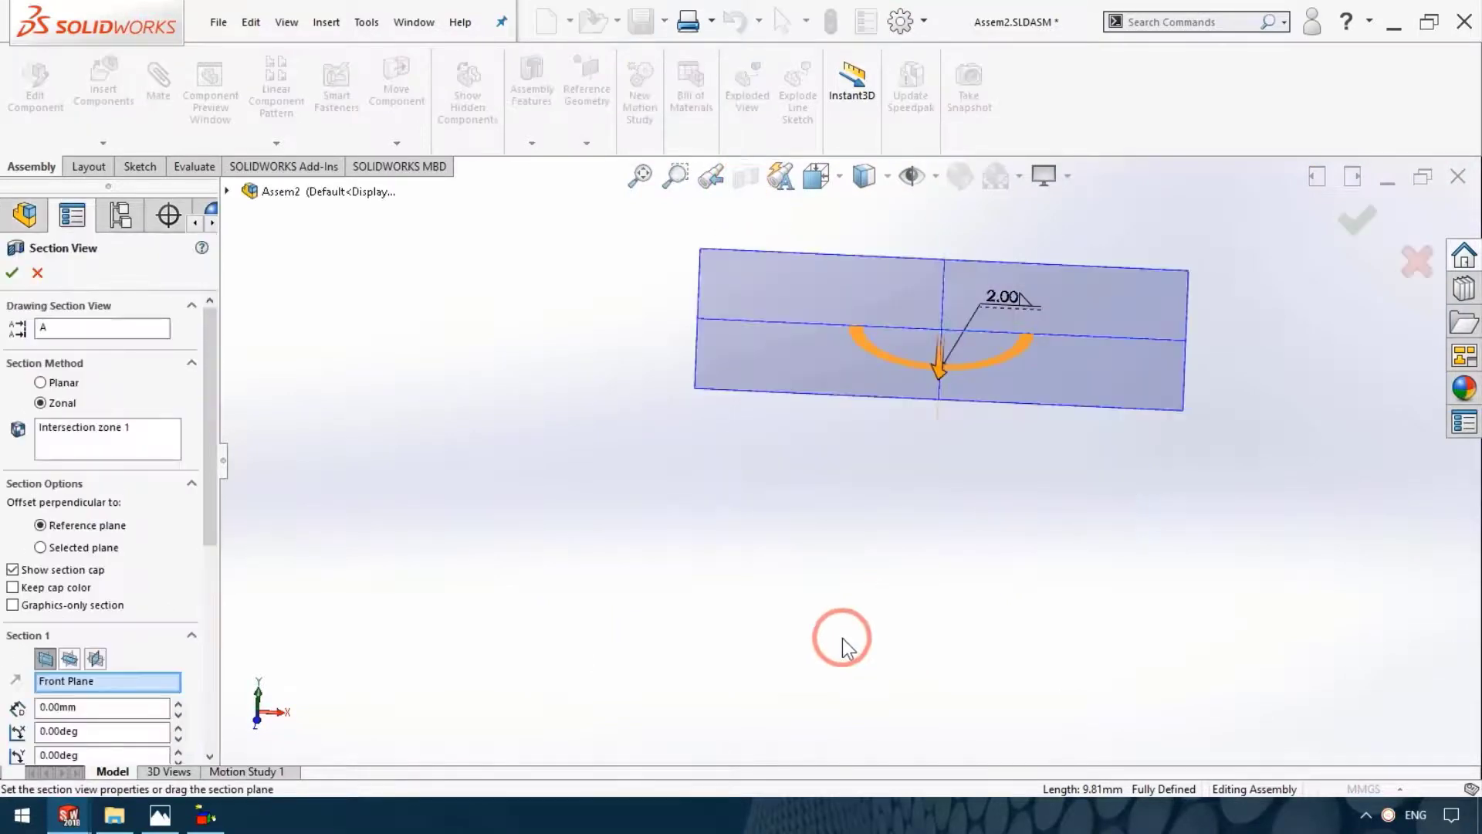
Section the assembly at 71 mm to view the pocket, then close Section View
mouse_move(947, 399)
mouse_down()
mouse_move(920, 480)
mouse_move(874, 462)
mouse_up()
scroll(818, 460, down, 4)
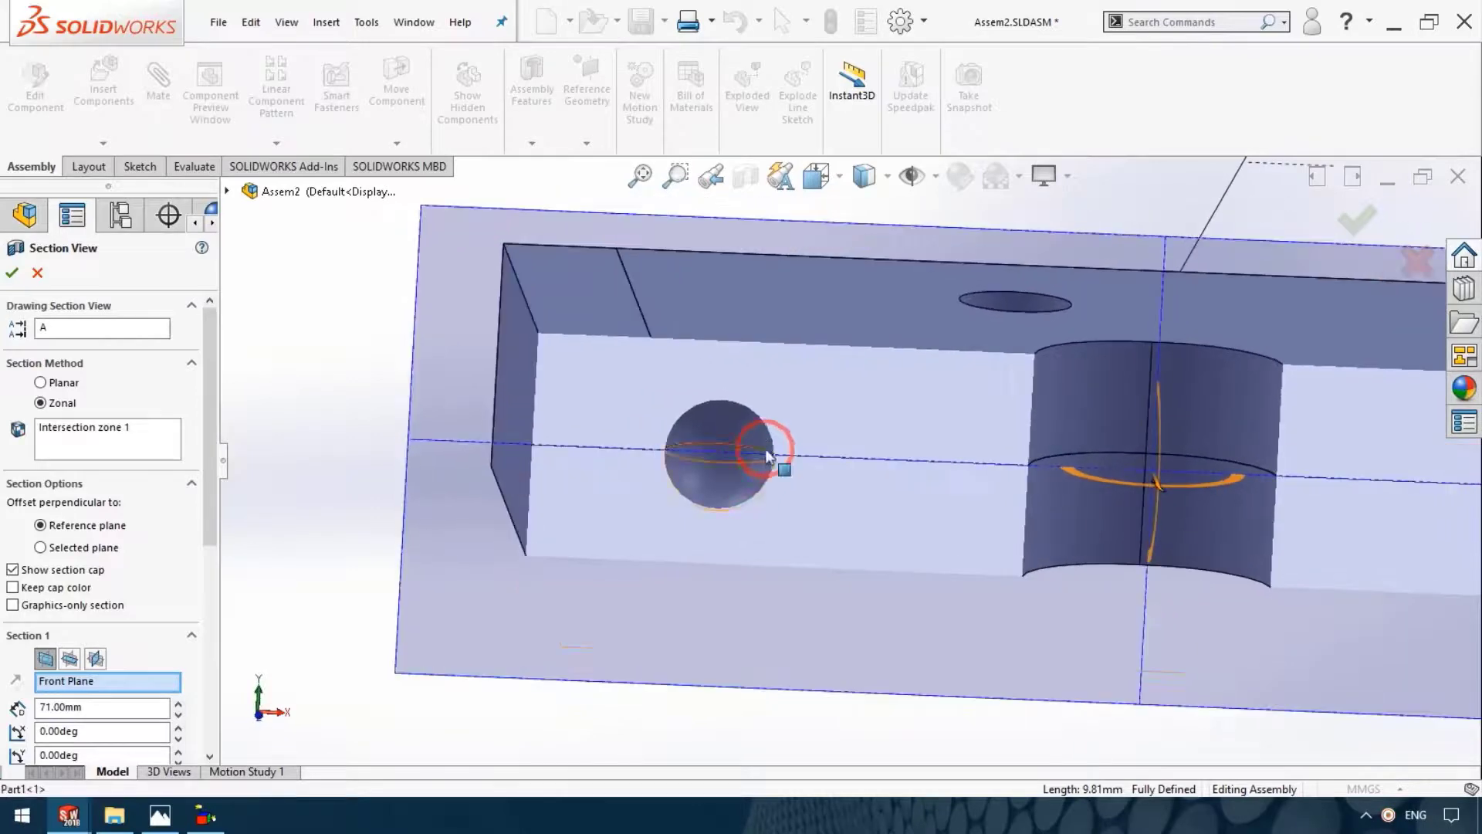
click(1356, 224)
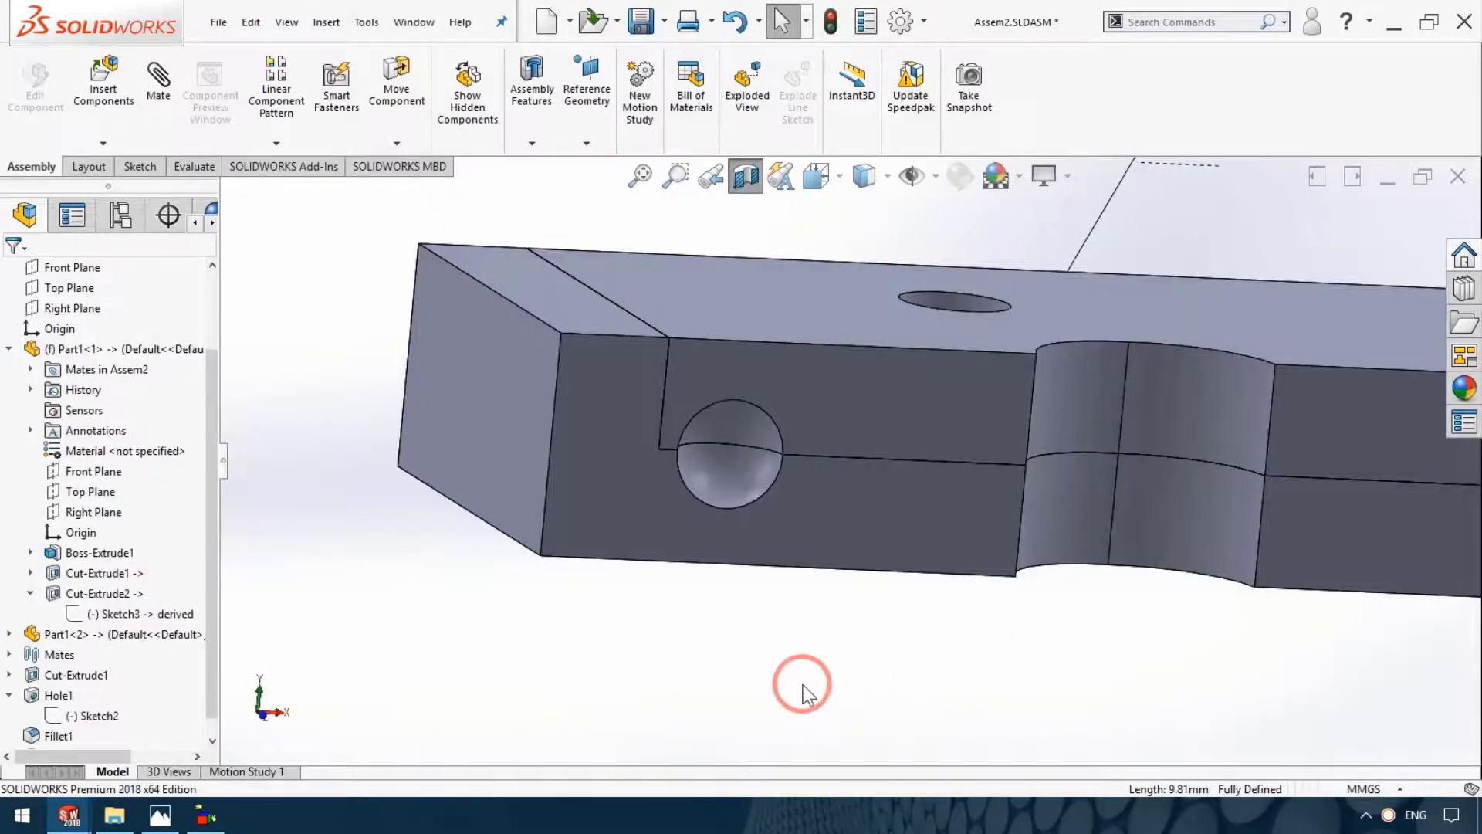
Orbit around the spherical pocket and tilt to show the top face and holes
mouse_move(803, 684)
middle_down()
mouse_move(795, 569)
mouse_move(819, 424)
middle_up()
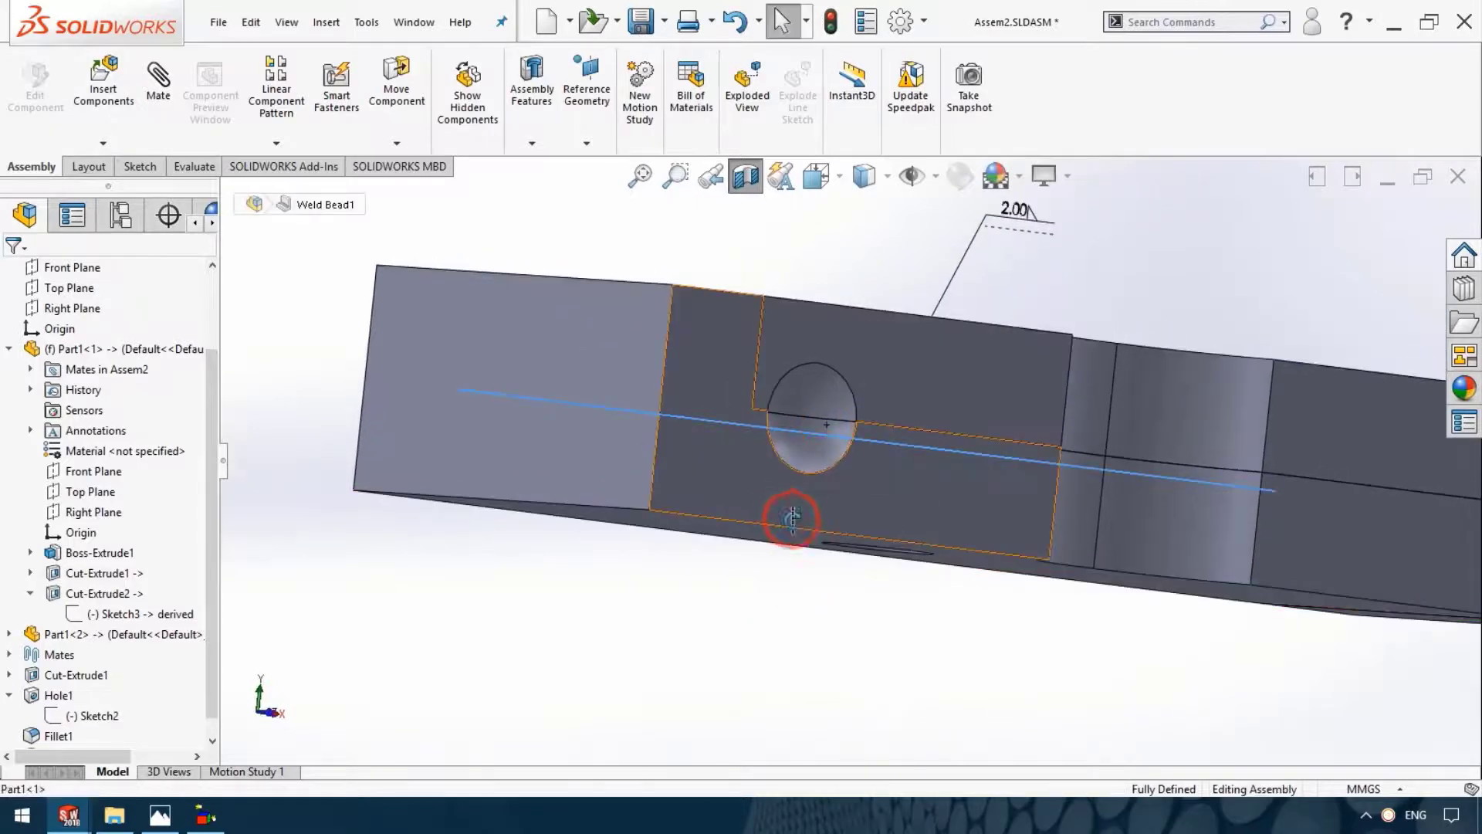
mouse_move(792, 518)
middle_down()
mouse_move(821, 556)
mouse_move(1085, 692)
mouse_move(1124, 605)
middle_up()
scroll(931, 558, down, 4)
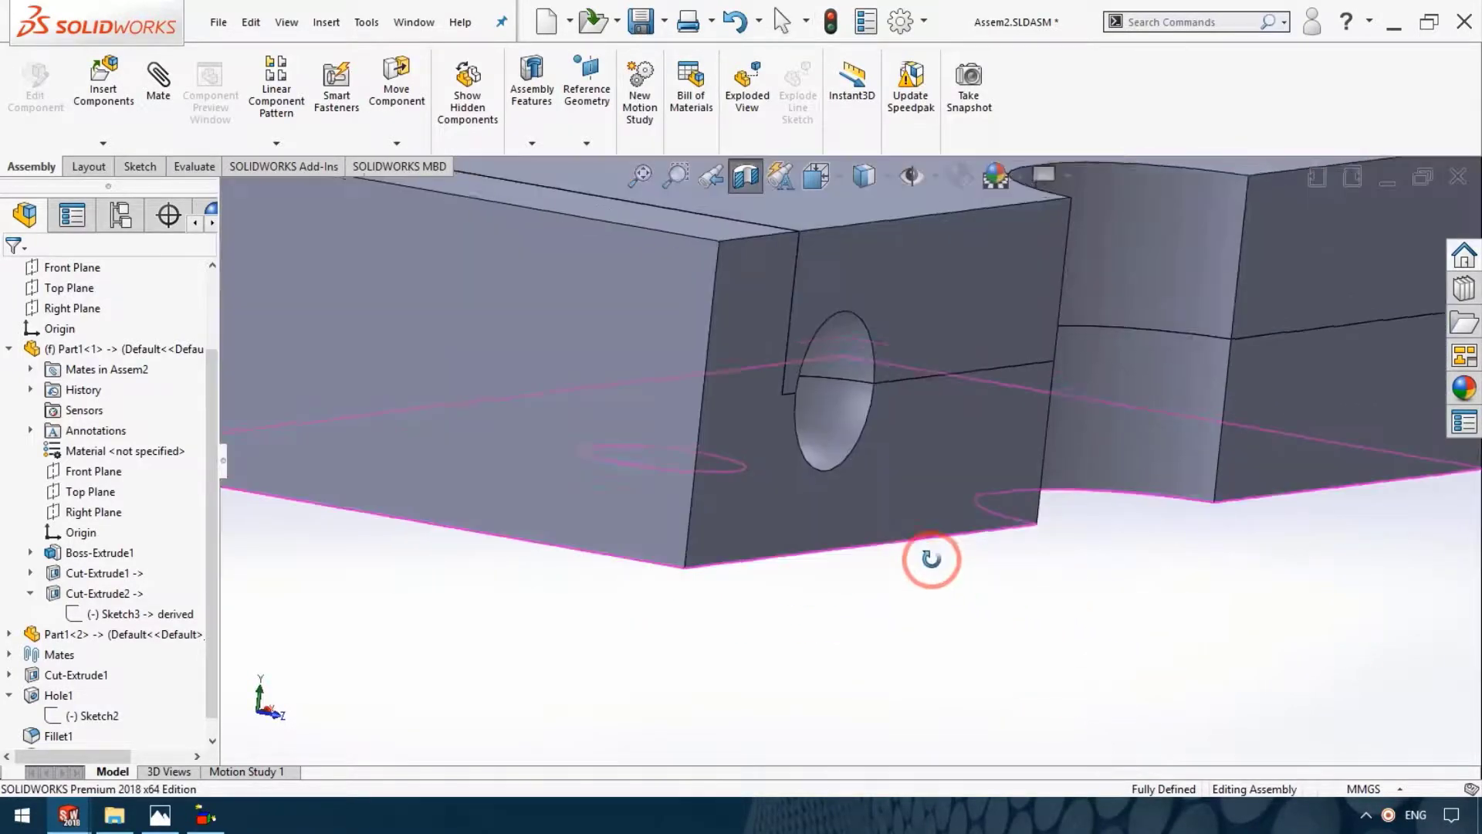
scroll(931, 559, up, 2)
scroll(943, 589, up, 2)
middle_drag(949, 623, 812, 481)
middle_drag(735, 169, 1040, 372)
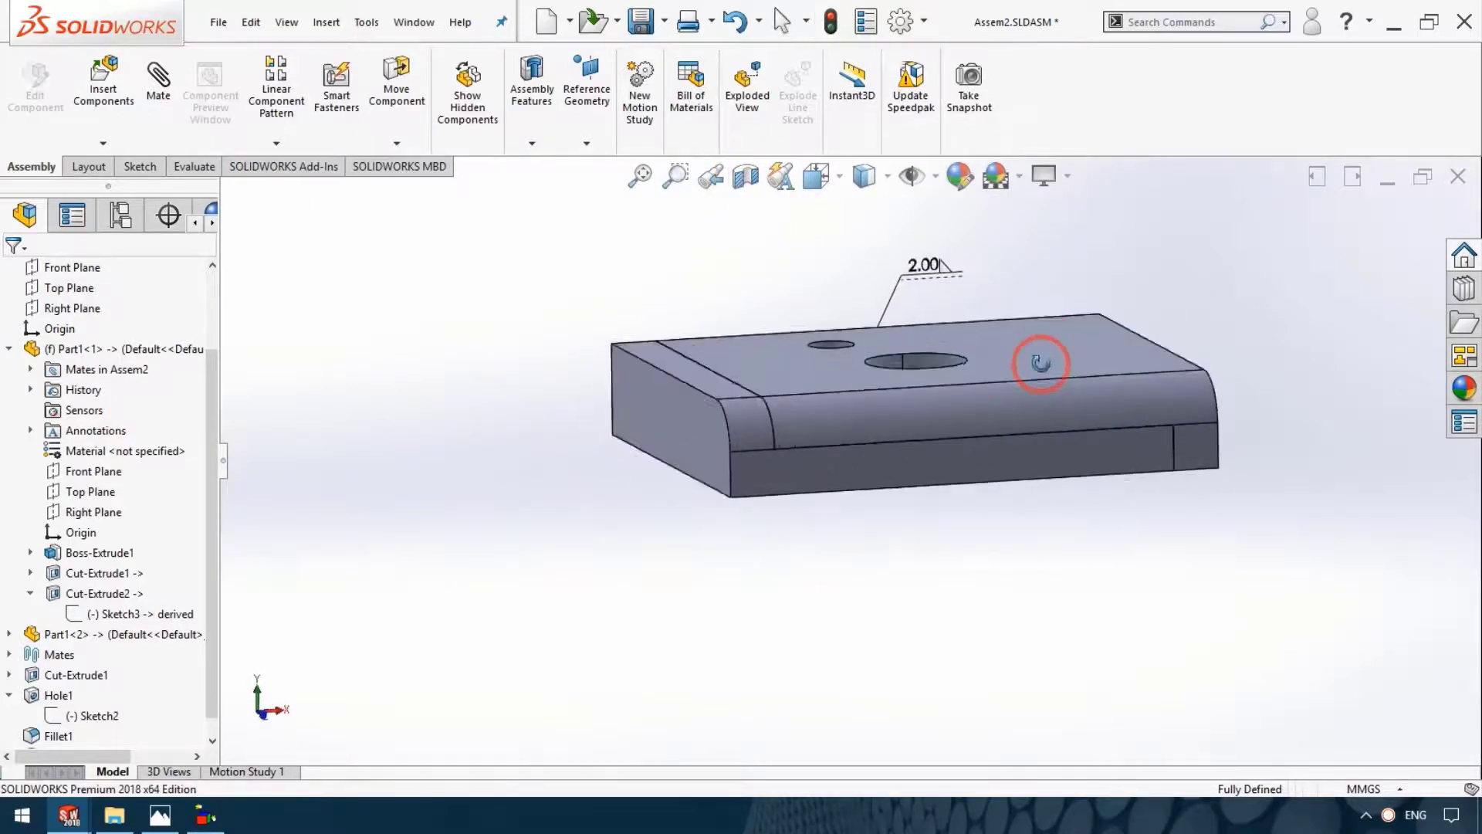